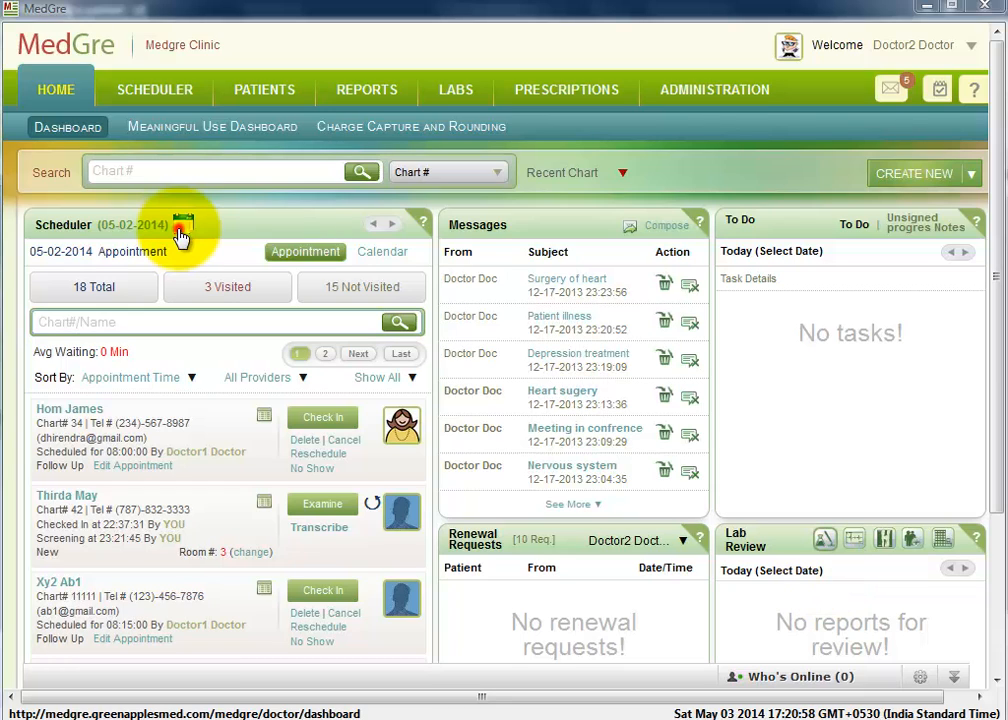
Step: Show the scheduler's appointments for 05-02-2014 and search them by the beginning of the patient's name
left_click(181, 231)
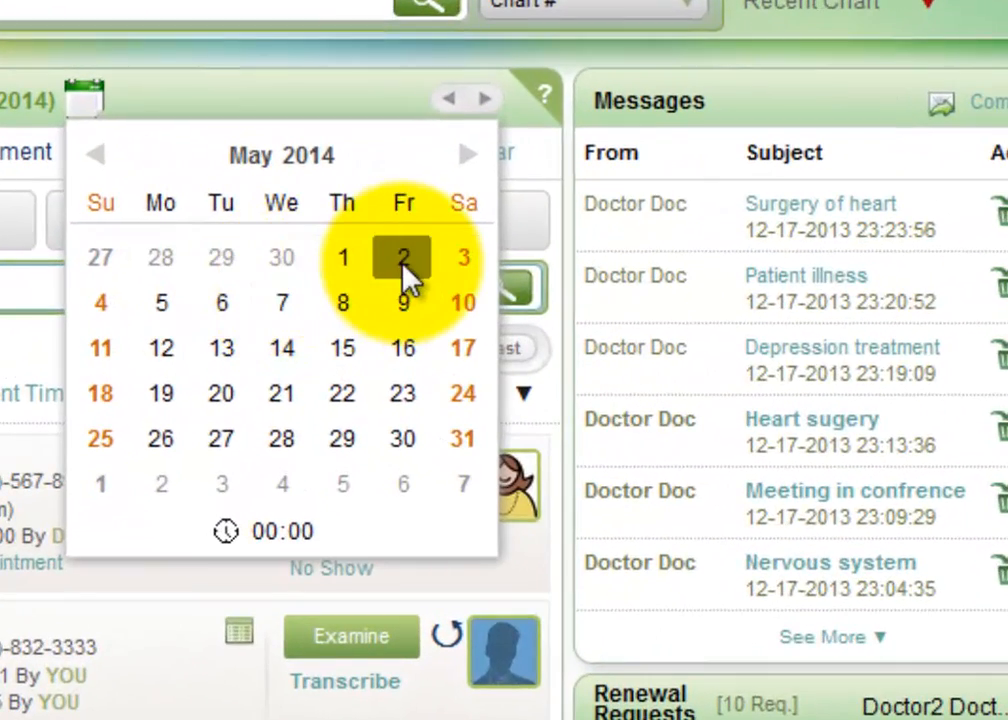
left_click(404, 266)
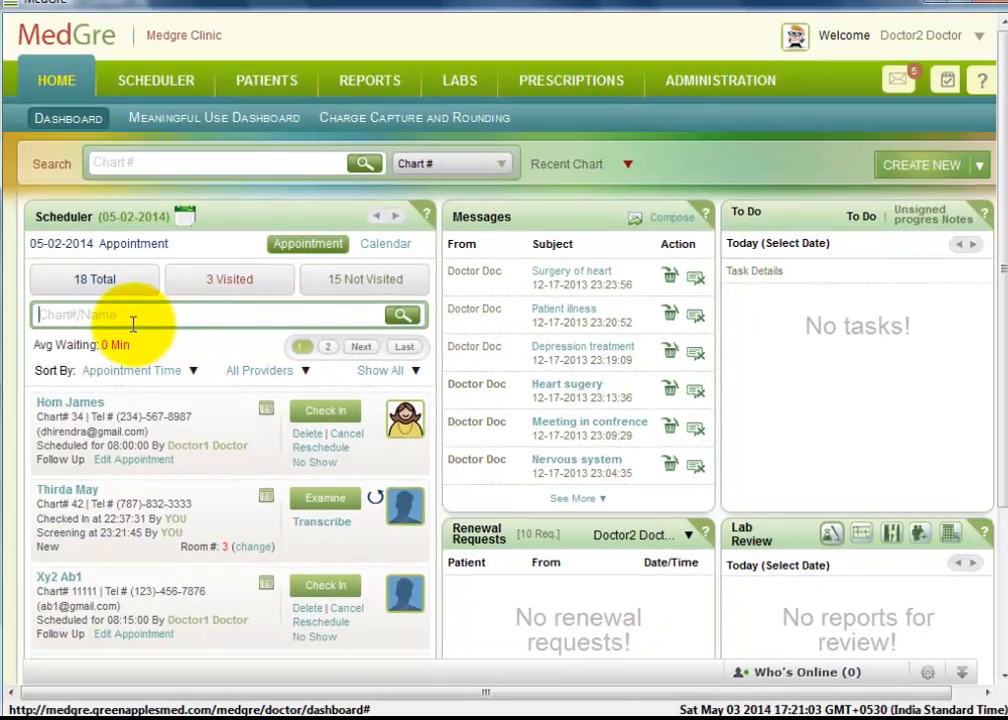
type("t")
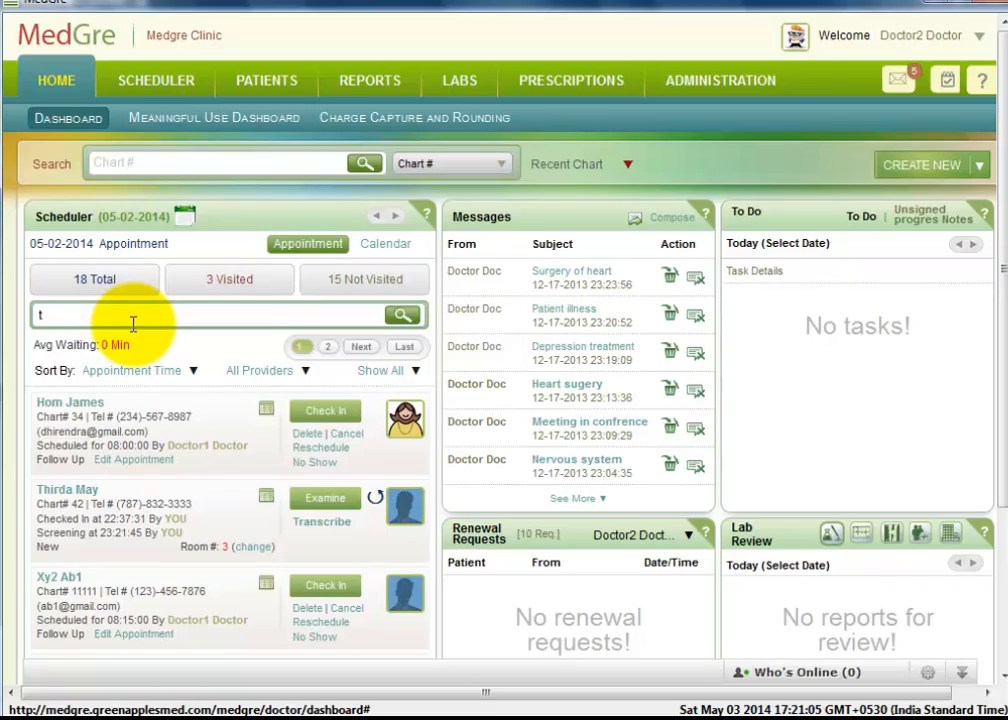
type("hird")
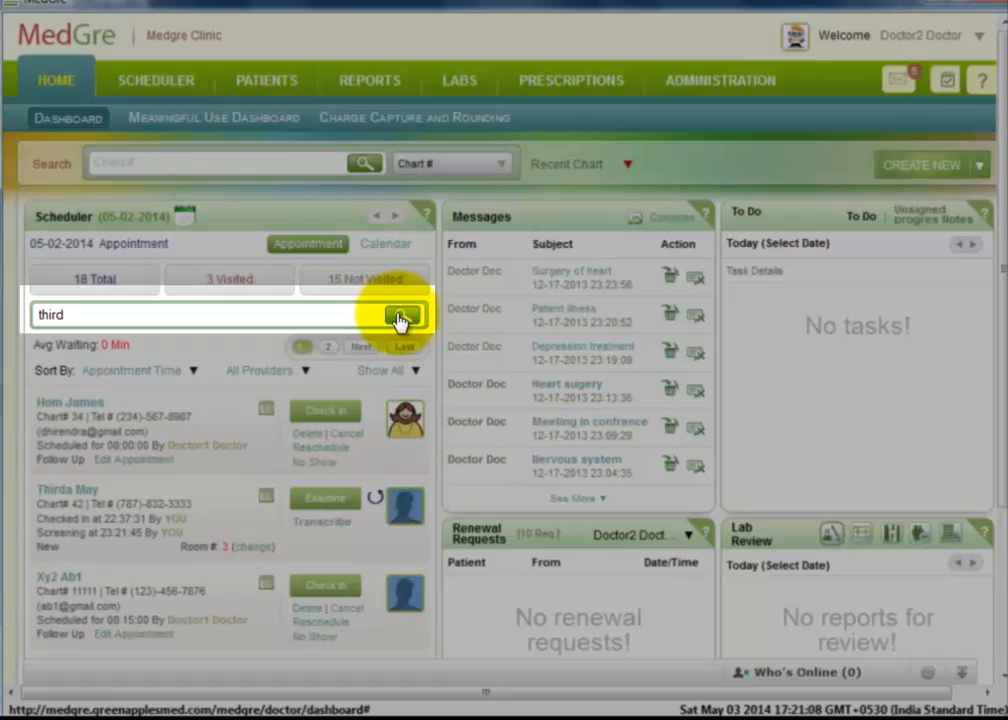
left_click(400, 316)
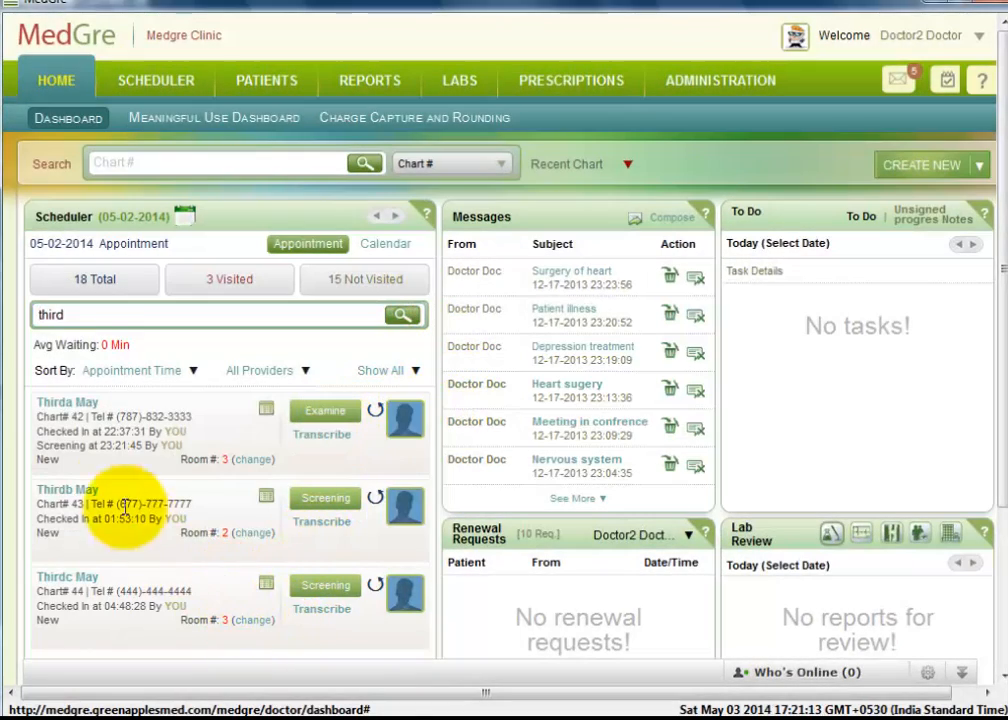
Step: Start the screening process for the last patient in the filtered appointment list and continue to the nursing station
left_click(115, 576)
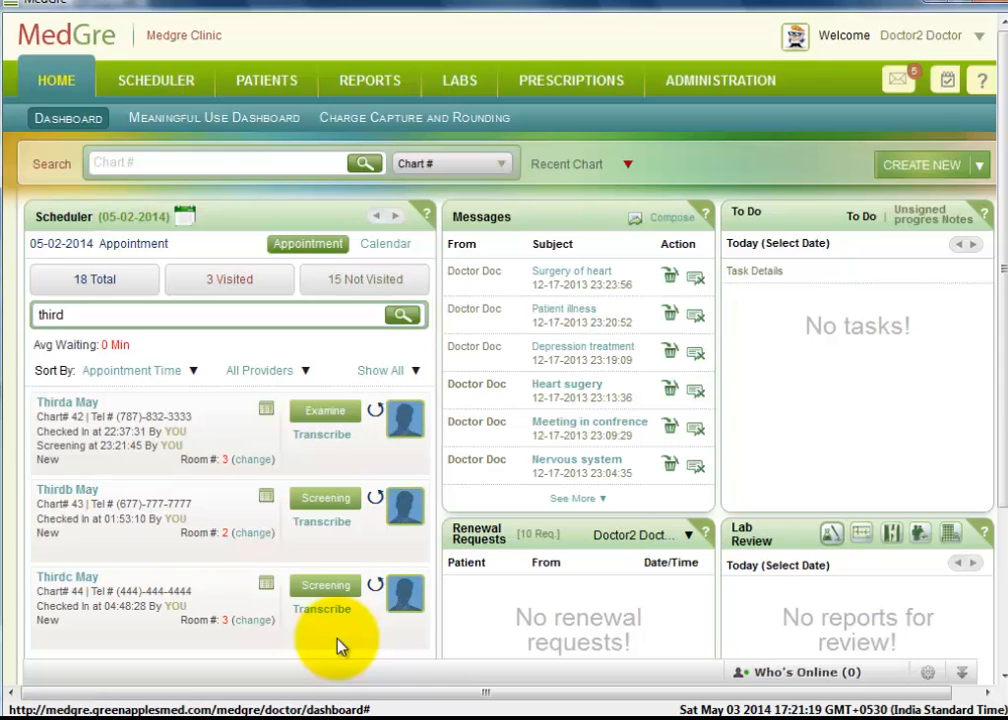
left_click(328, 587)
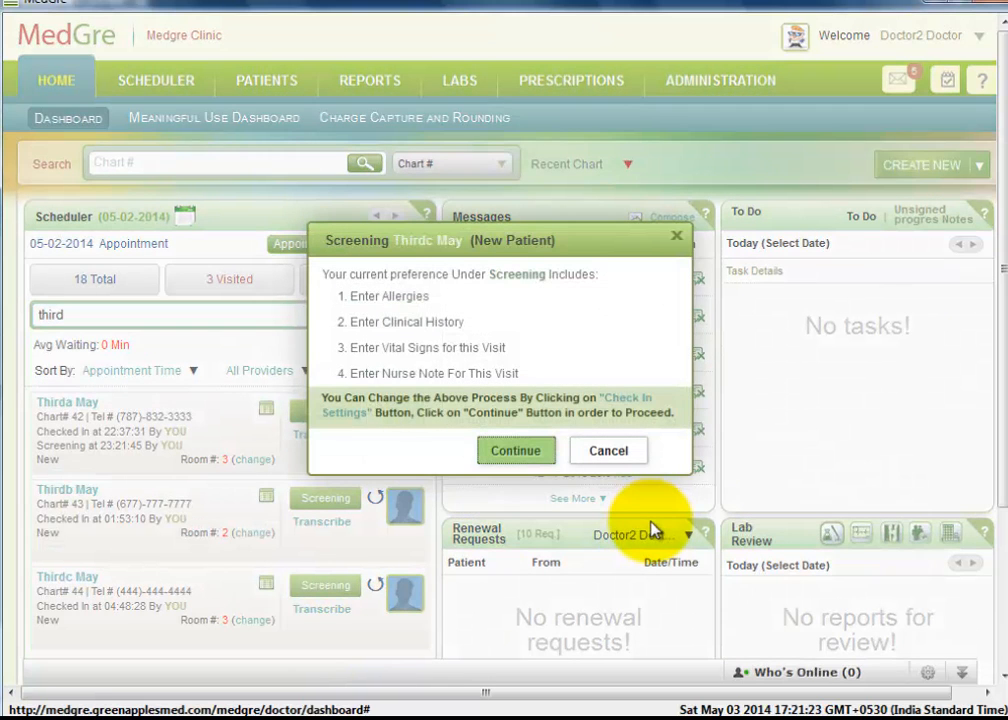
left_click(522, 321)
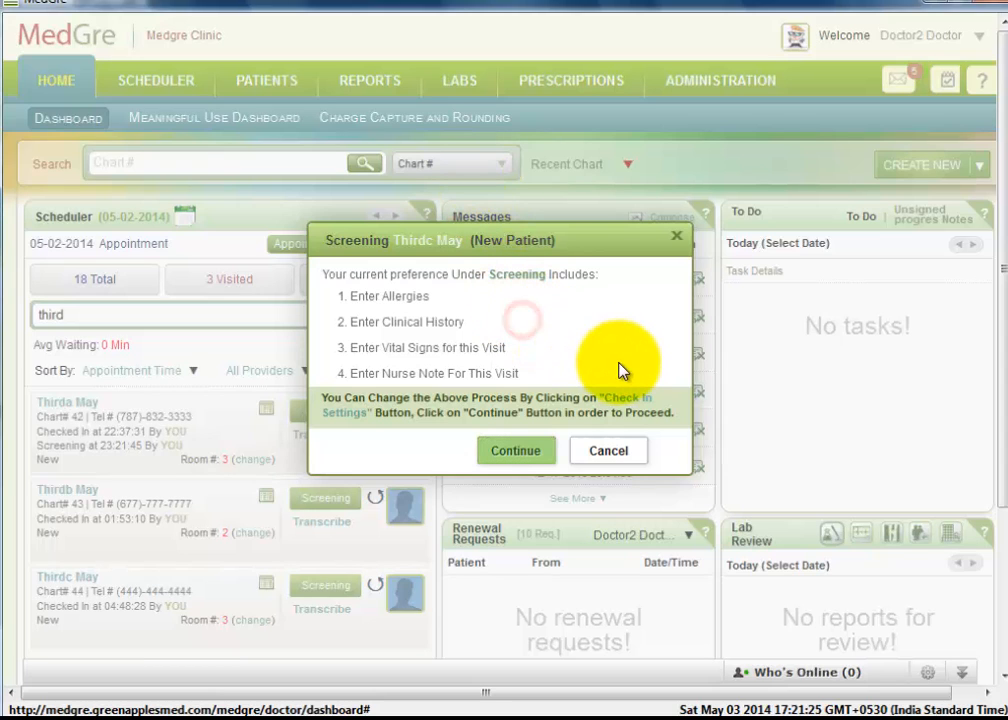
left_click(496, 448)
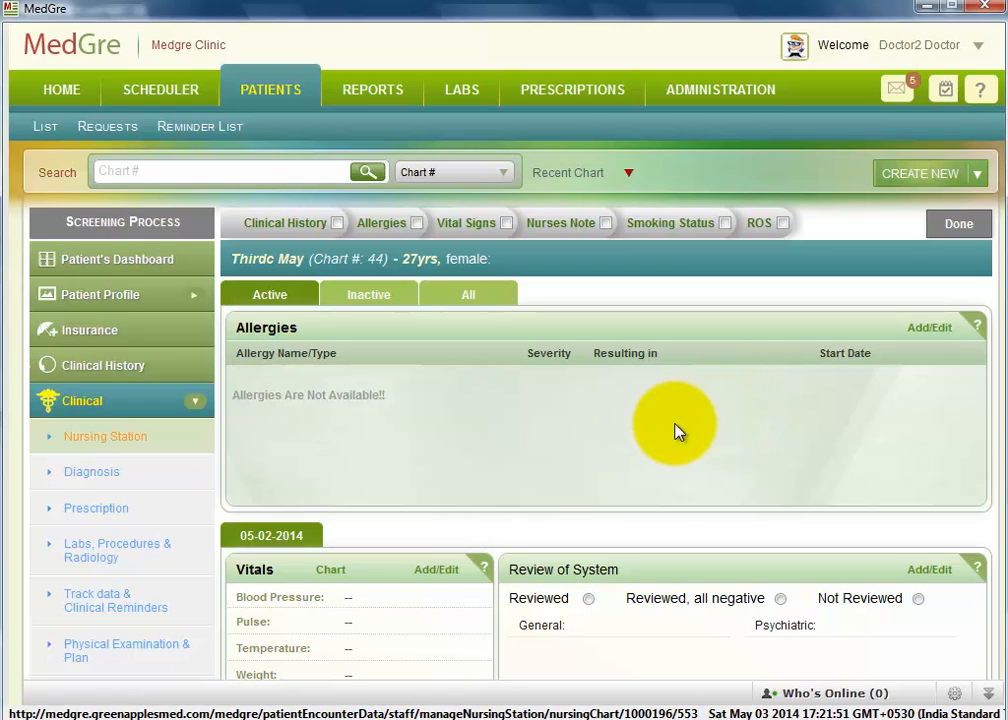
Step: Review the patient's active, inactive and complete allergy lists
left_click(283, 300)
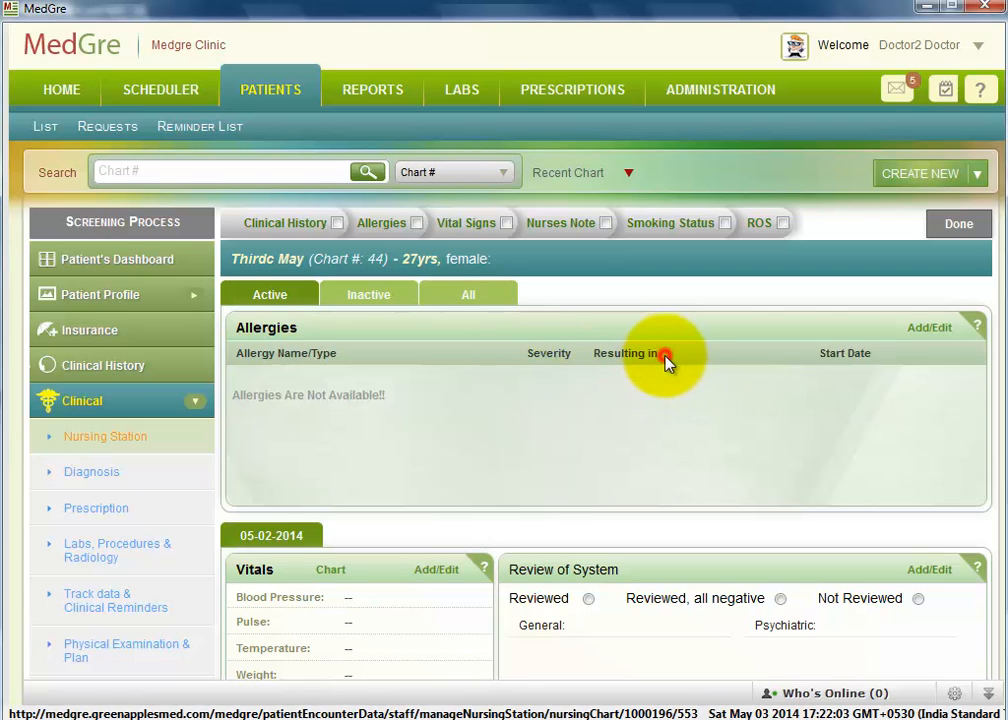
left_click(884, 360)
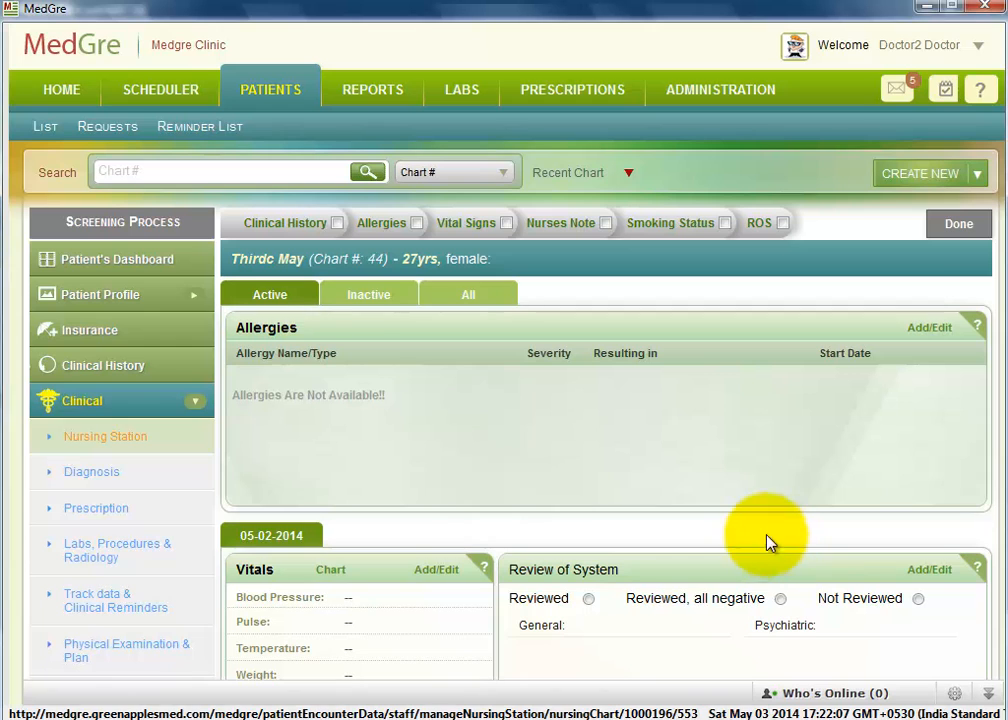
left_click(367, 298)
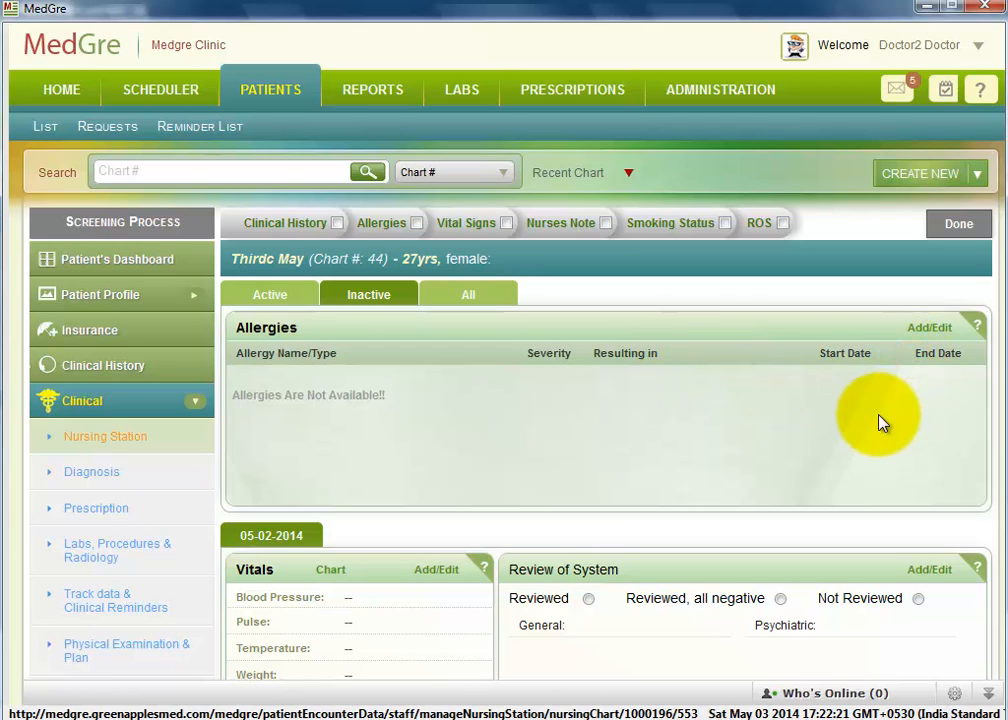
left_click(467, 302)
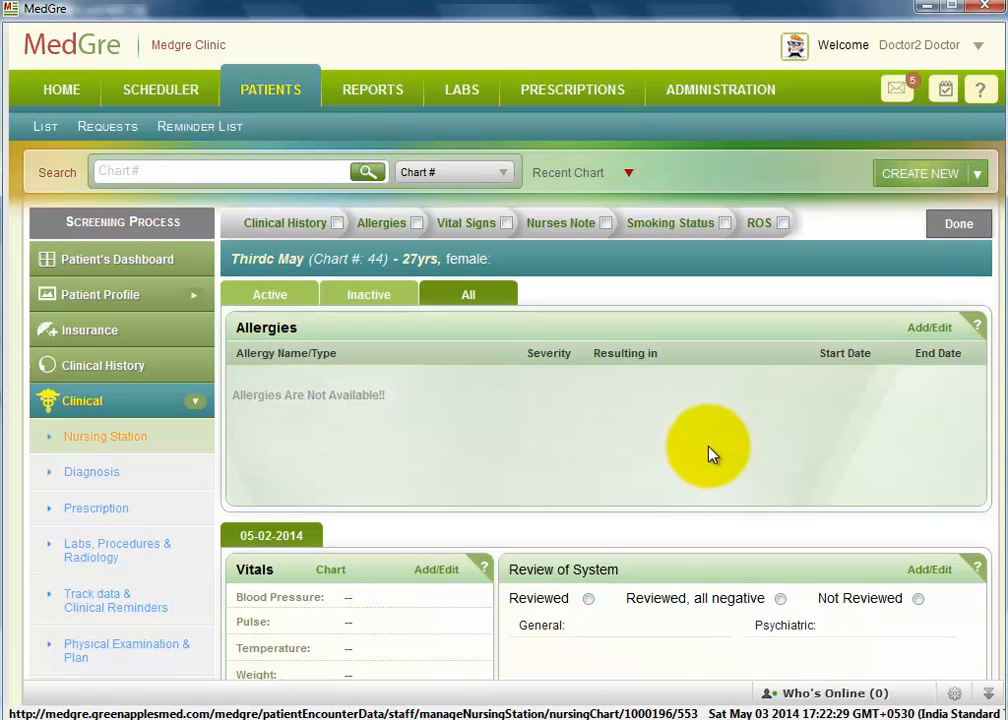
Step: Begin a new allergy entry with type Food Allergy, name Dehydration and severity Mild
left_click(929, 330)
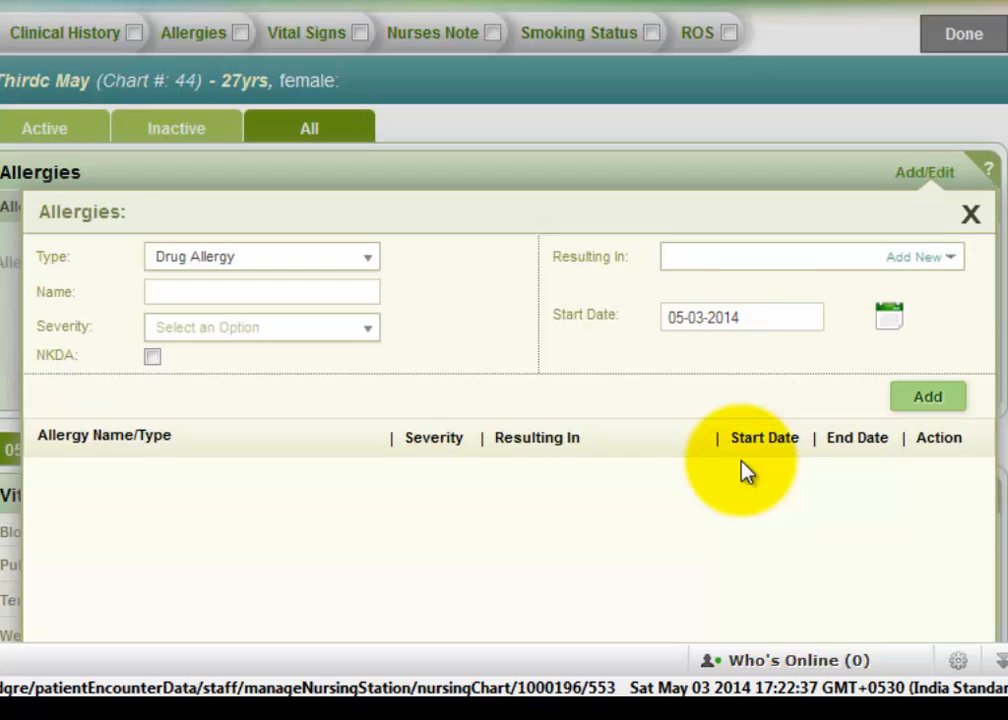
scroll(778, 513, "down", 3)
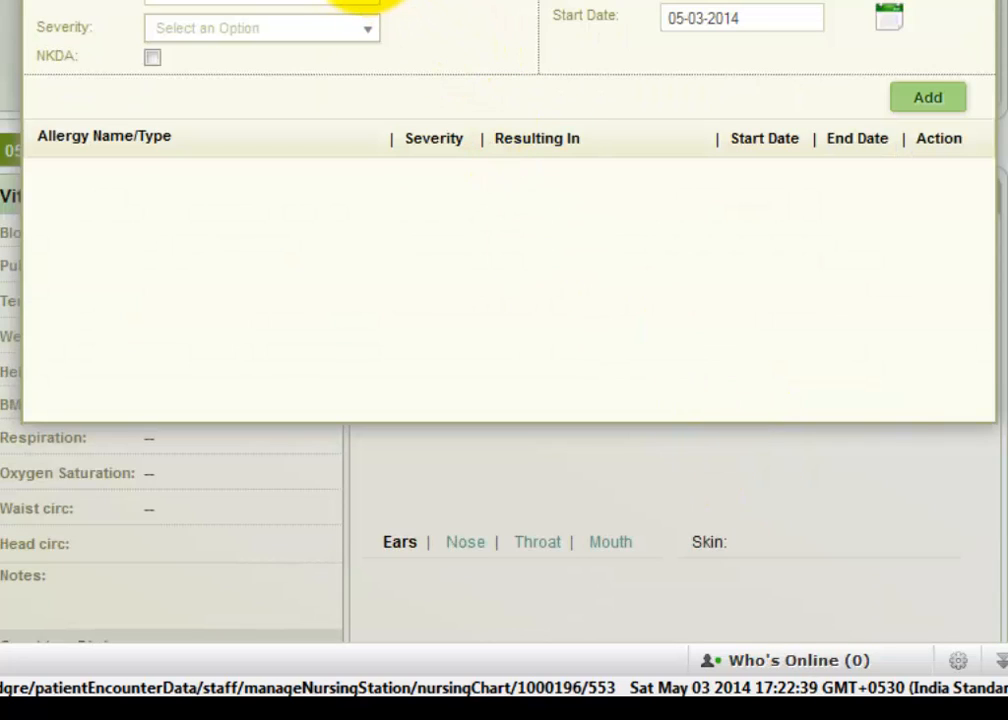
left_click(358, 1)
left_click(203, 94)
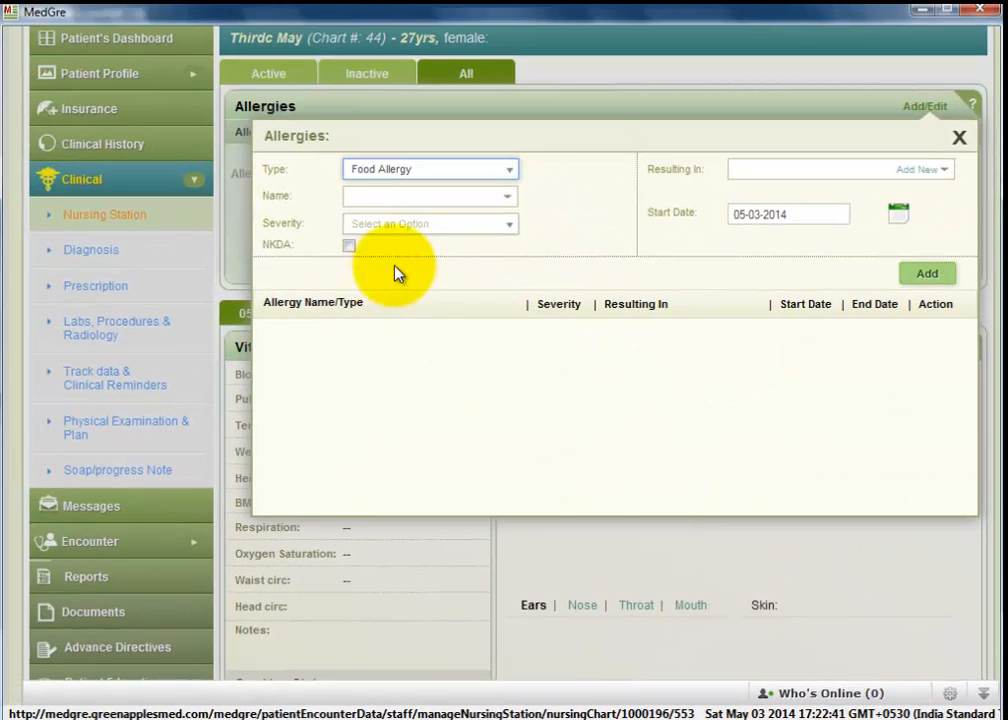
left_click(505, 201)
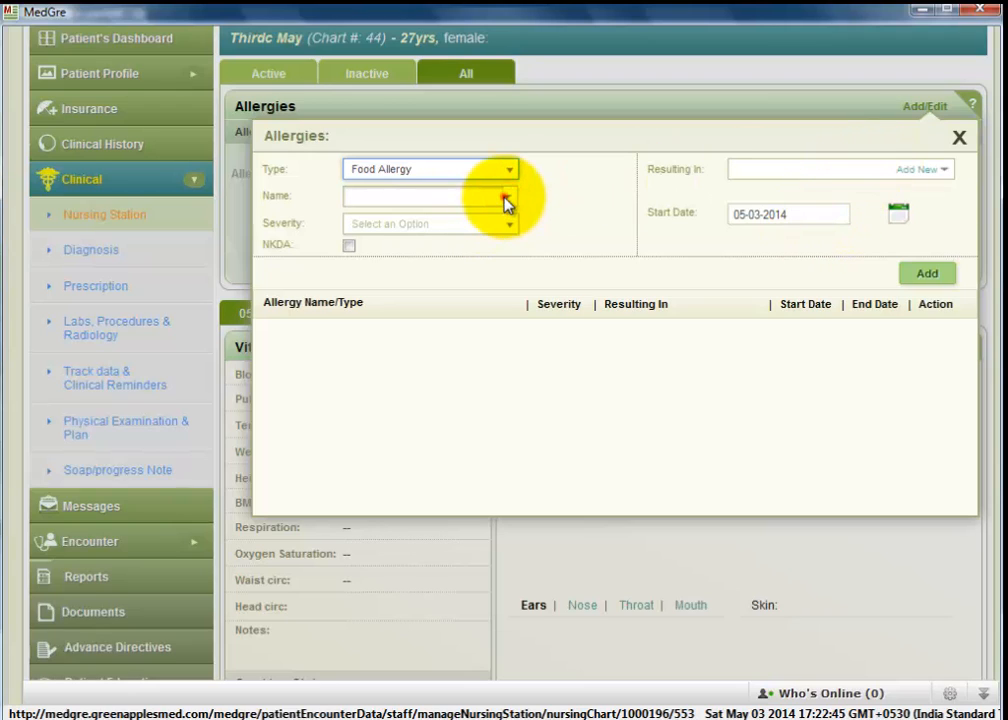
left_click(505, 201)
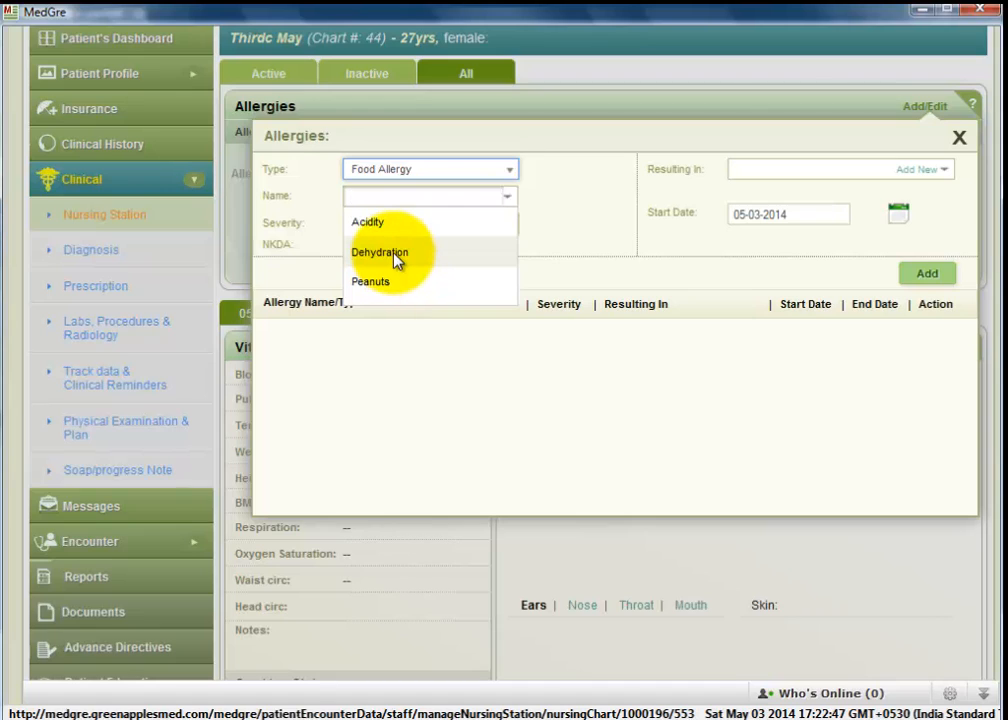
left_click(395, 255)
left_click(509, 227)
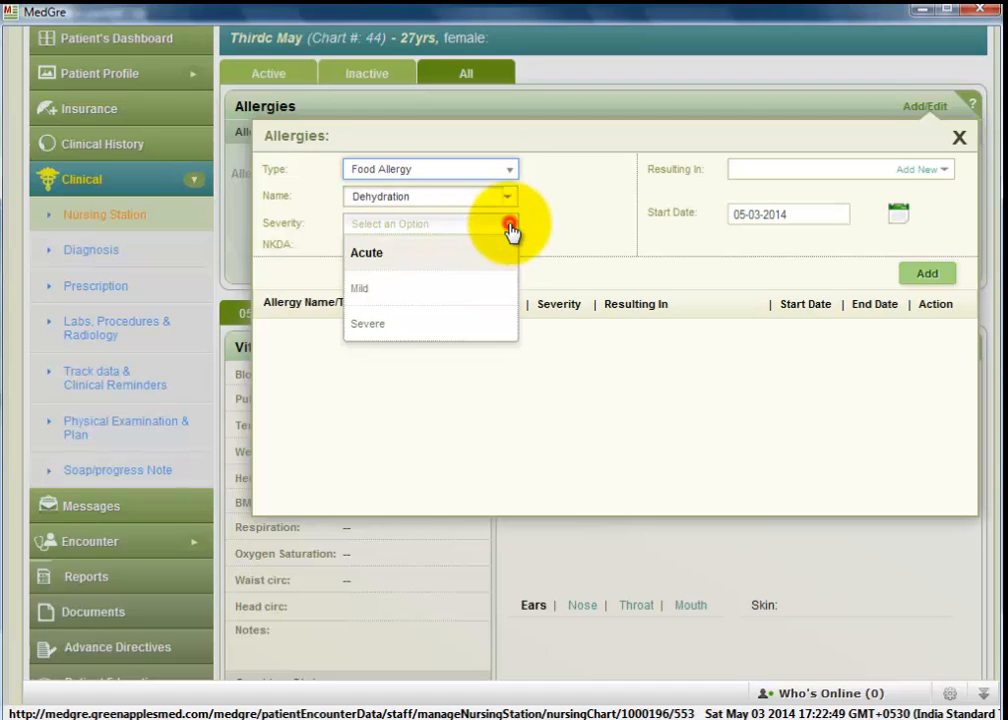
left_click(429, 292)
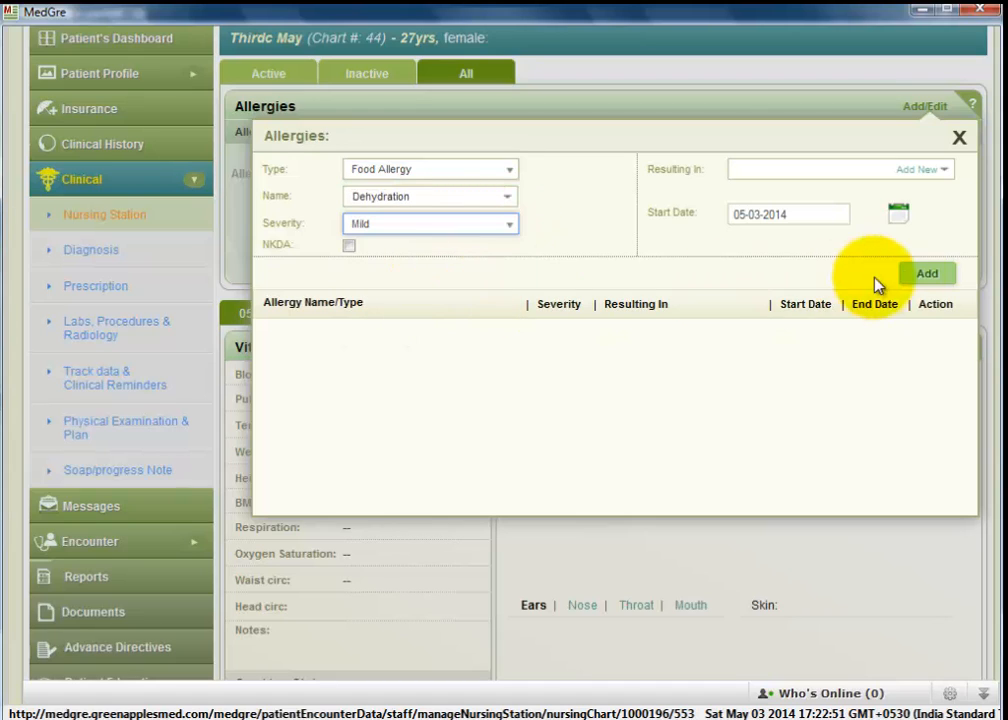
Step: Complete the allergy with Body Pain as the resulting reaction and start date 05-02-2014, add it, and close the allergy form
left_click(945, 177)
left_click(776, 229)
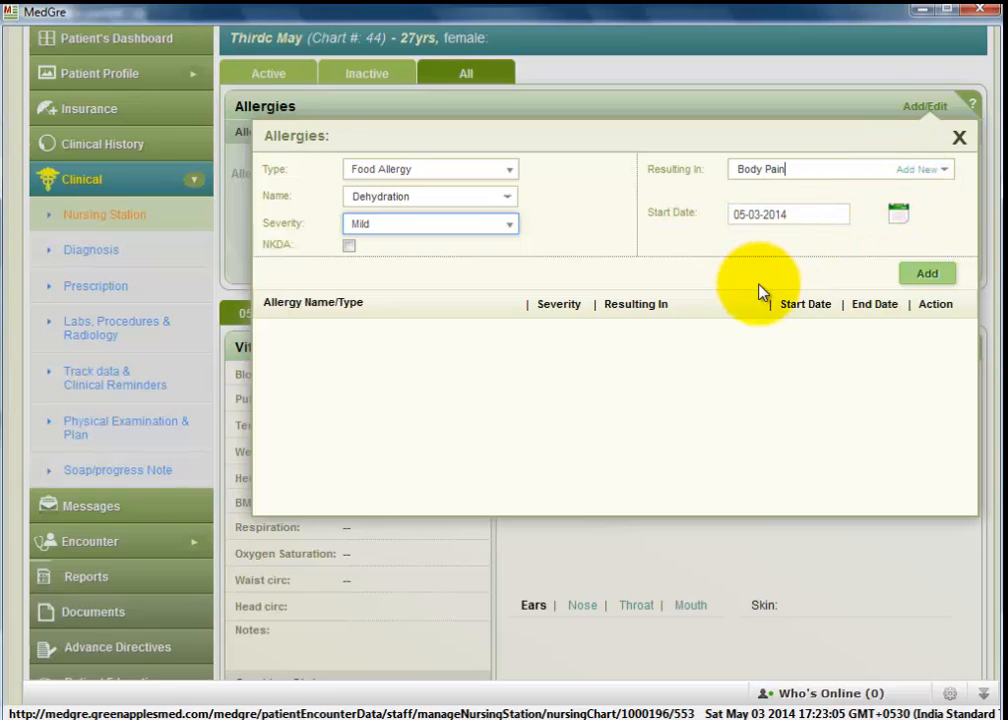
left_click(896, 222)
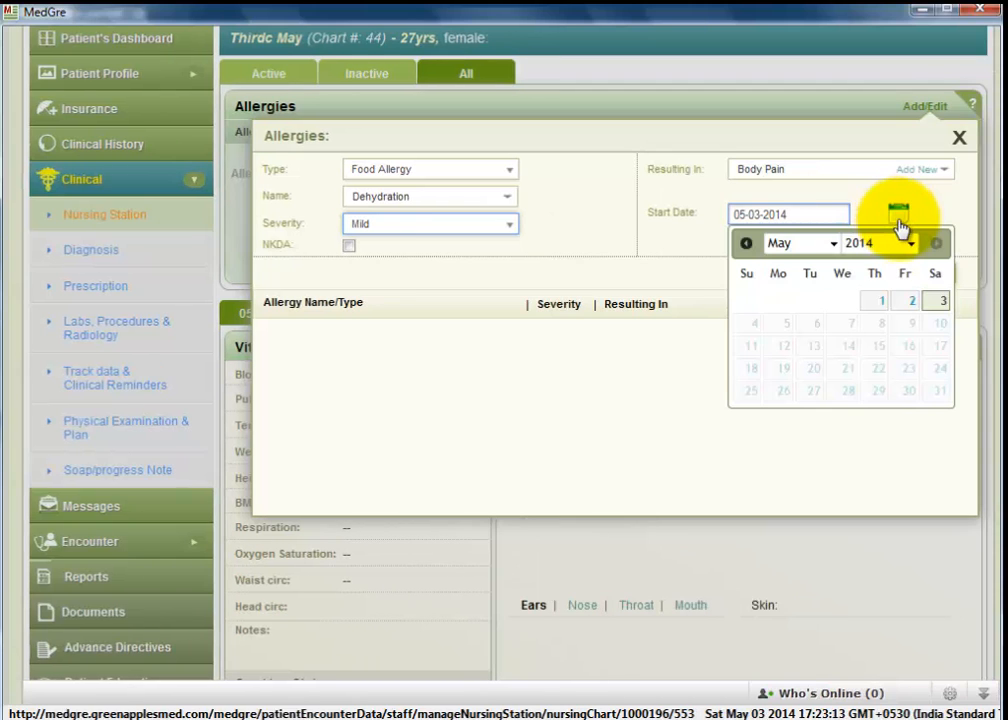
left_click(907, 302)
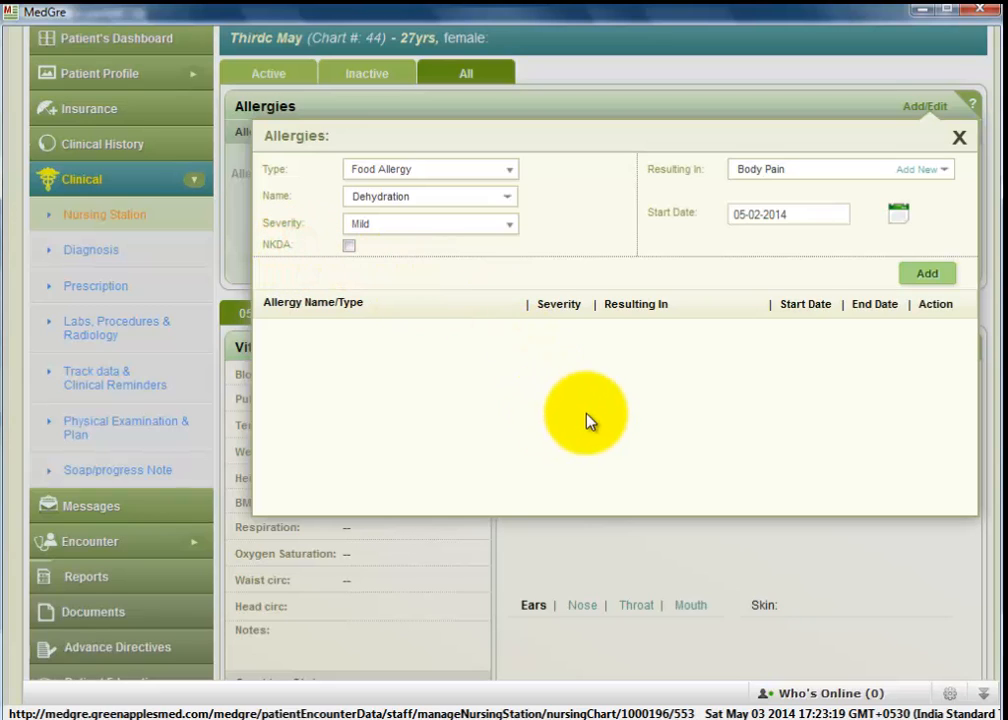
left_click(924, 276)
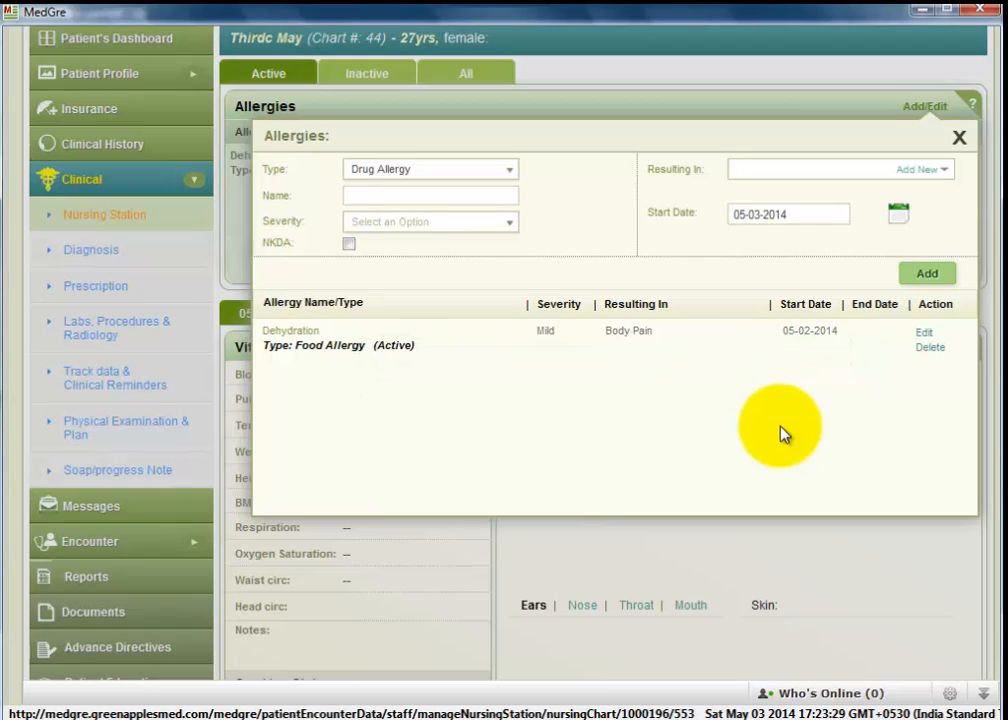
left_click(664, 353)
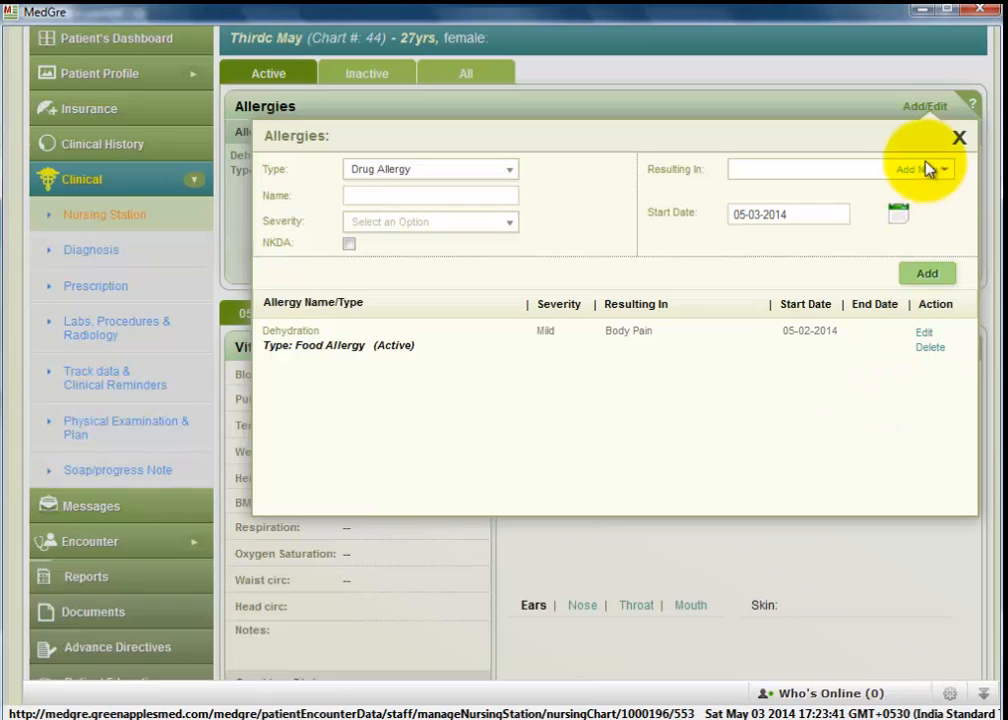
left_click(958, 139)
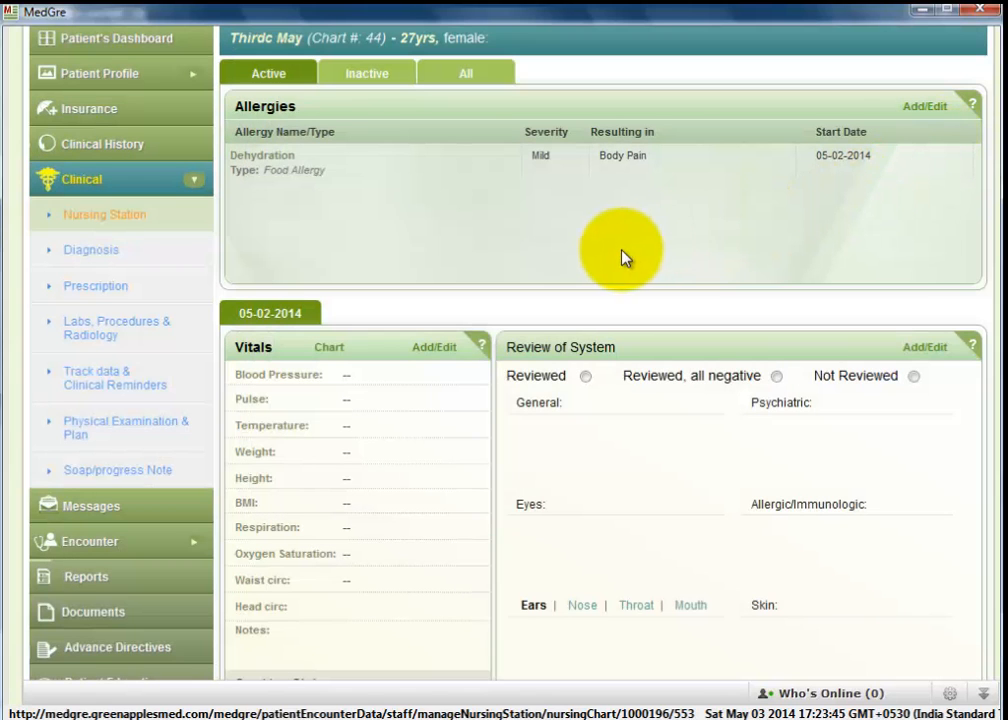
left_click(461, 187)
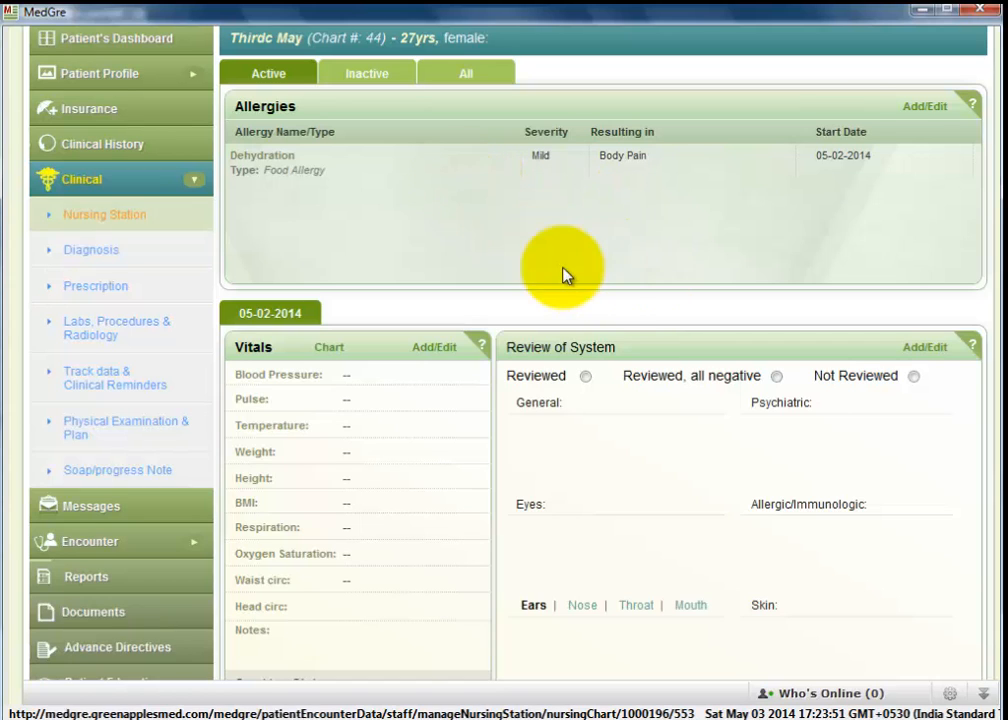
scroll(562, 275, "up", 3)
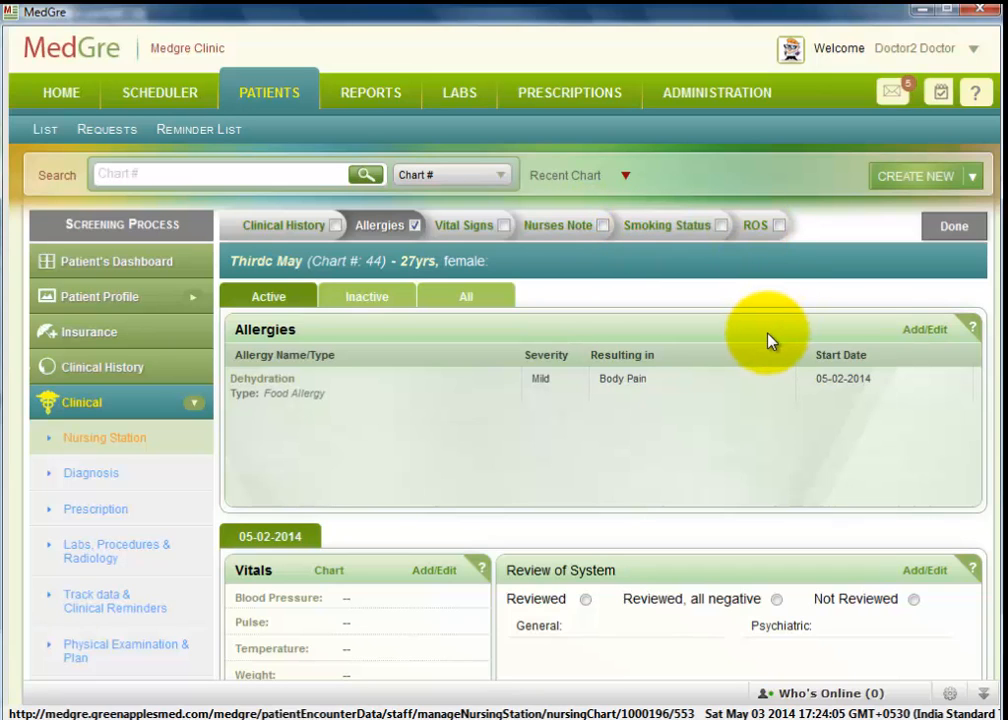
Step: Open the vital signs entry form for the 05-02-2014 visit and examine its required fields and the Vitals not done option
scroll(770, 342, "down", 3)
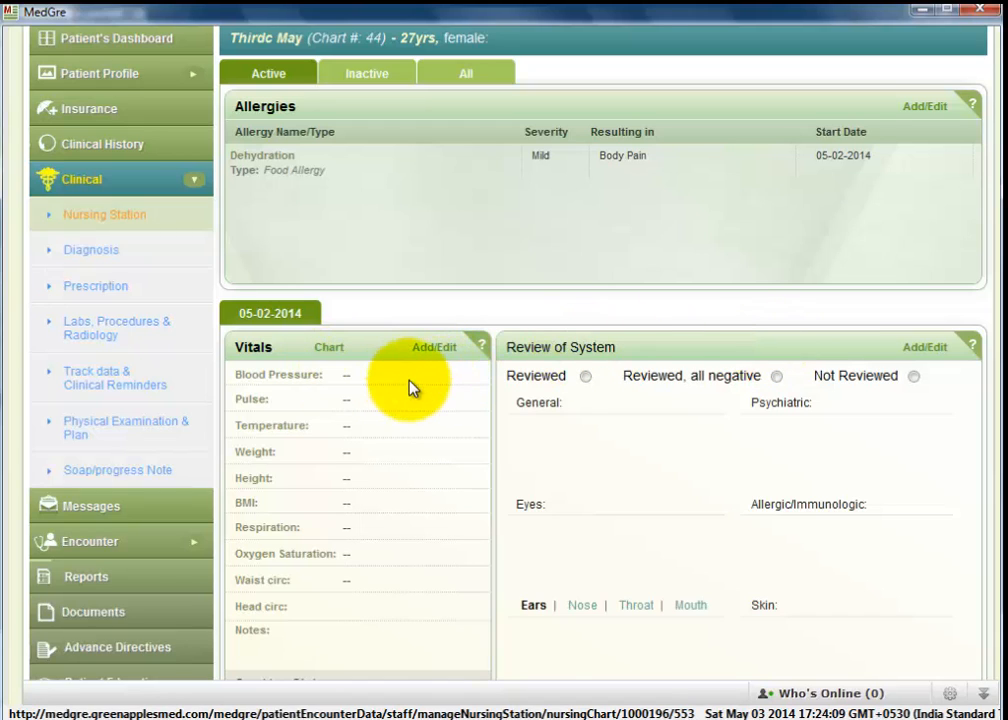
scroll(413, 387, "down", 1)
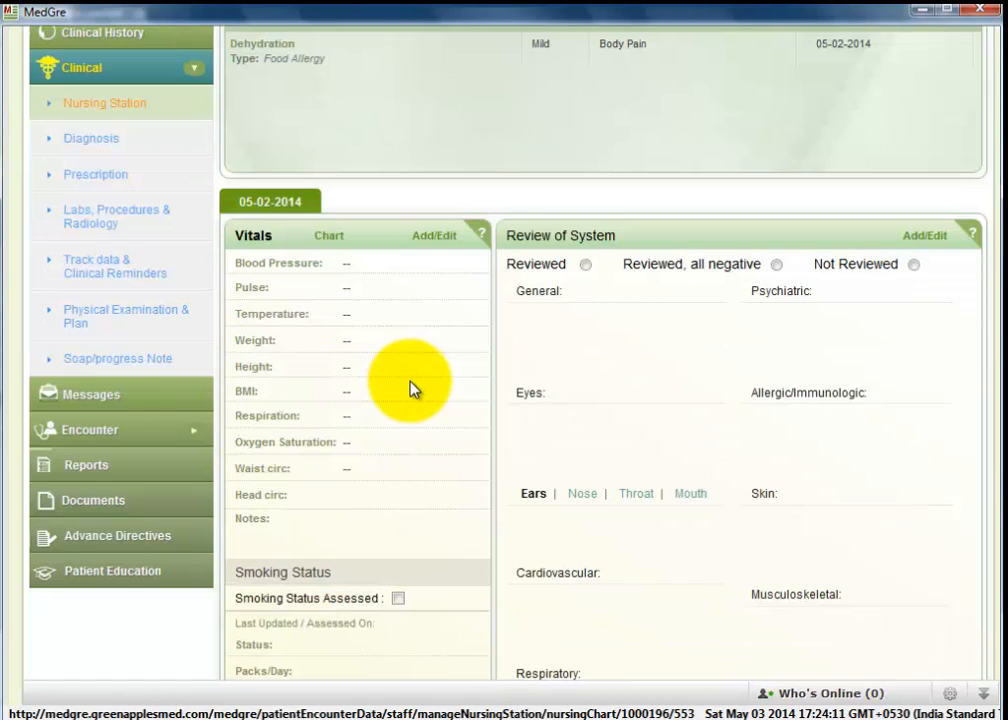
left_click(436, 240)
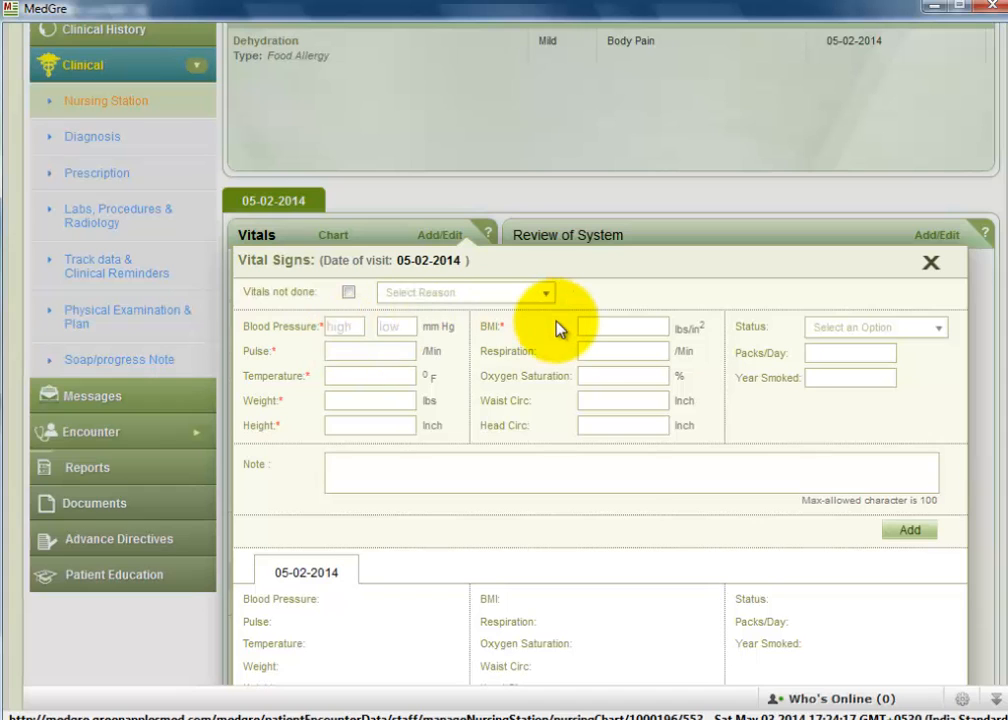
scroll(557, 328, "down", 3)
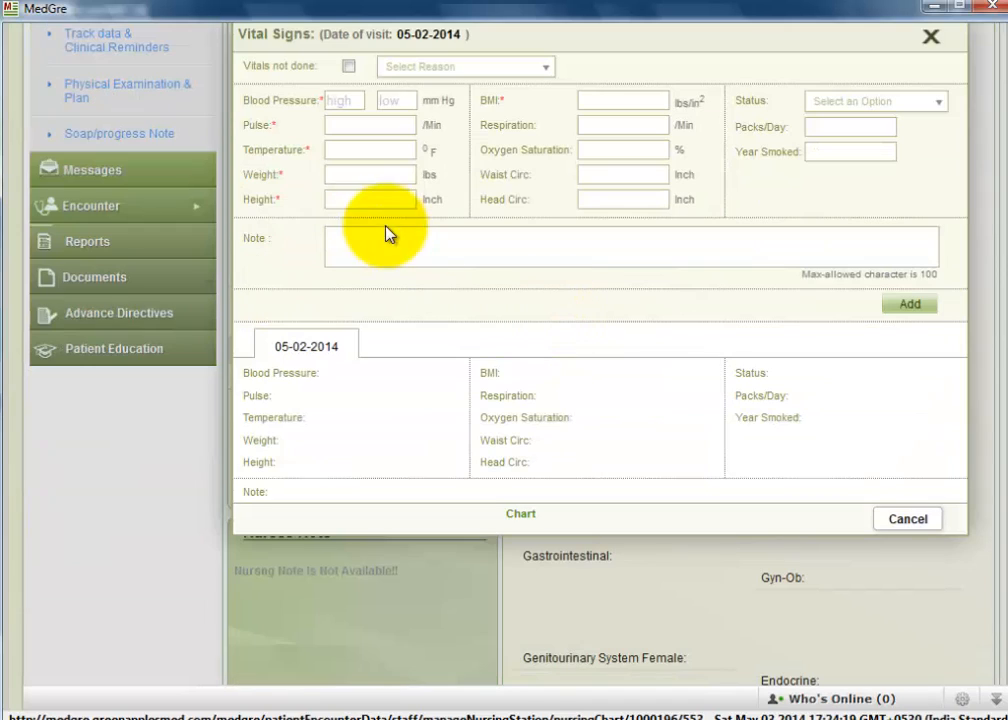
left_click(294, 108)
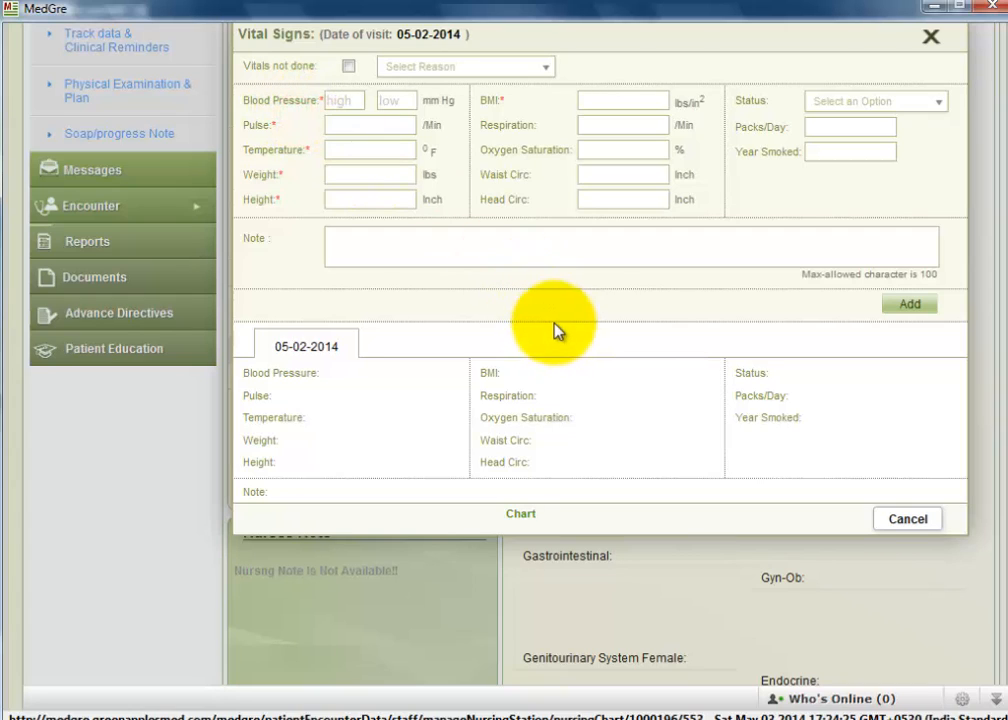
left_click(311, 75)
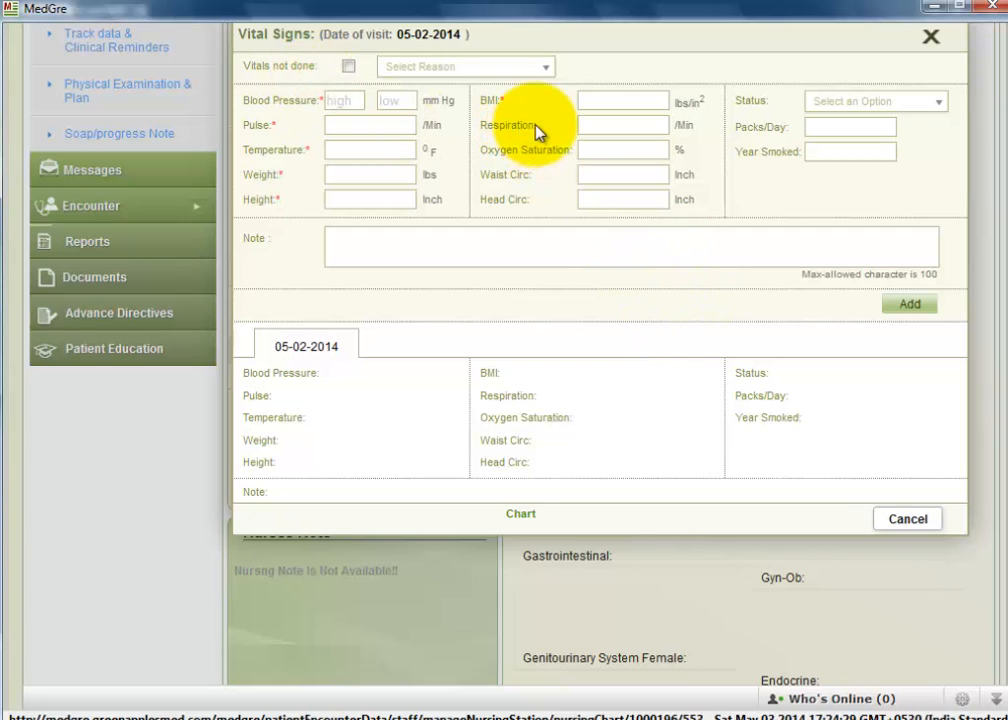
left_click(566, 72)
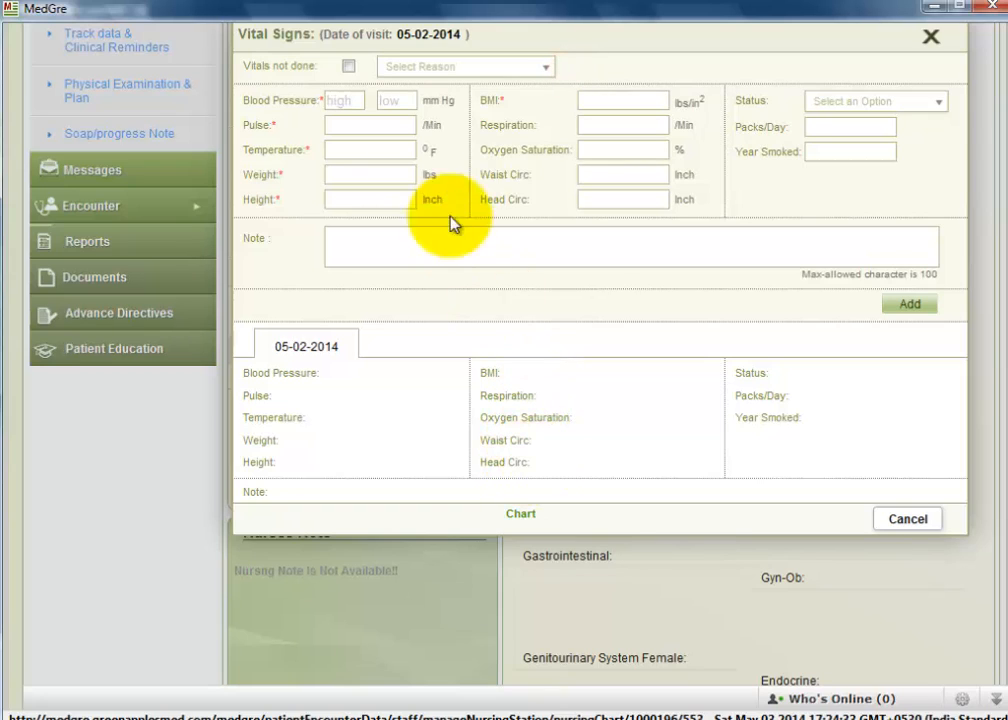
Step: Enter a blood pressure of 120 over 80 mm Hg and a pulse of 70 per minute
left_click(342, 101)
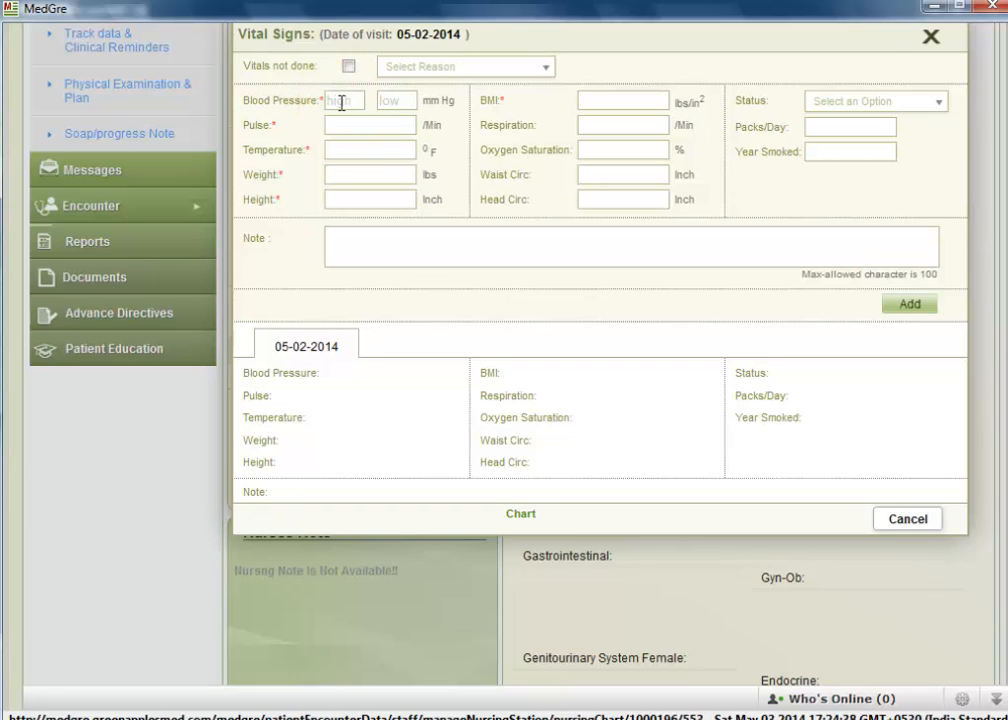
left_click(342, 101)
type("120")
key("Tab")
type("8")
type("0")
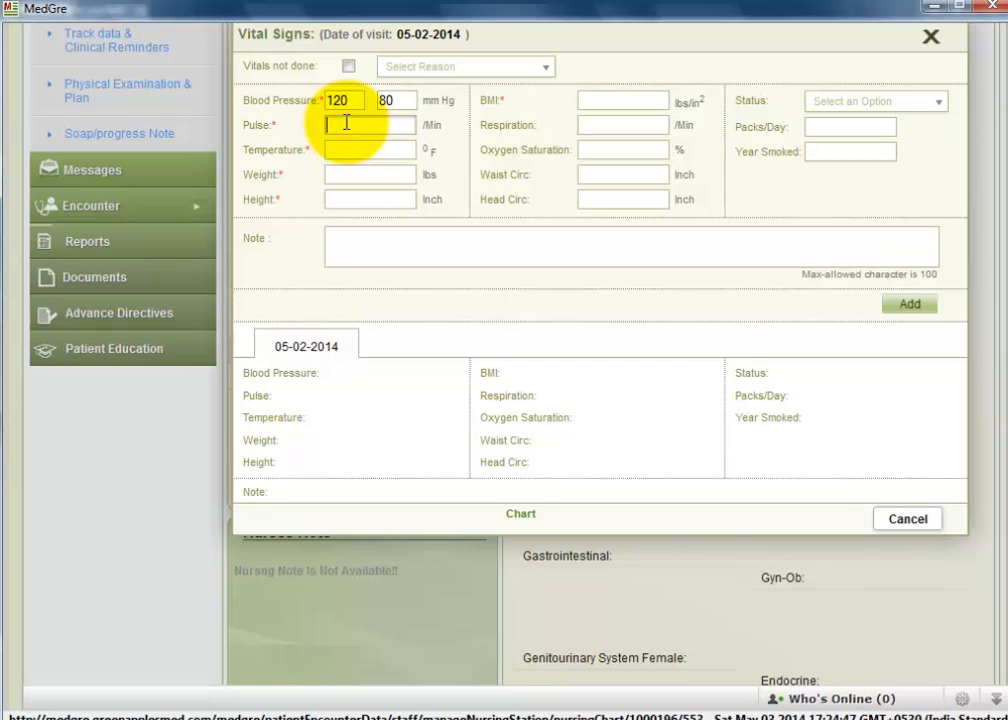
left_click(346, 122)
type("70")
Step: Enter a temperature of 100 °F, a weight of 173 lbs and a height of 66 inches
left_click(360, 154)
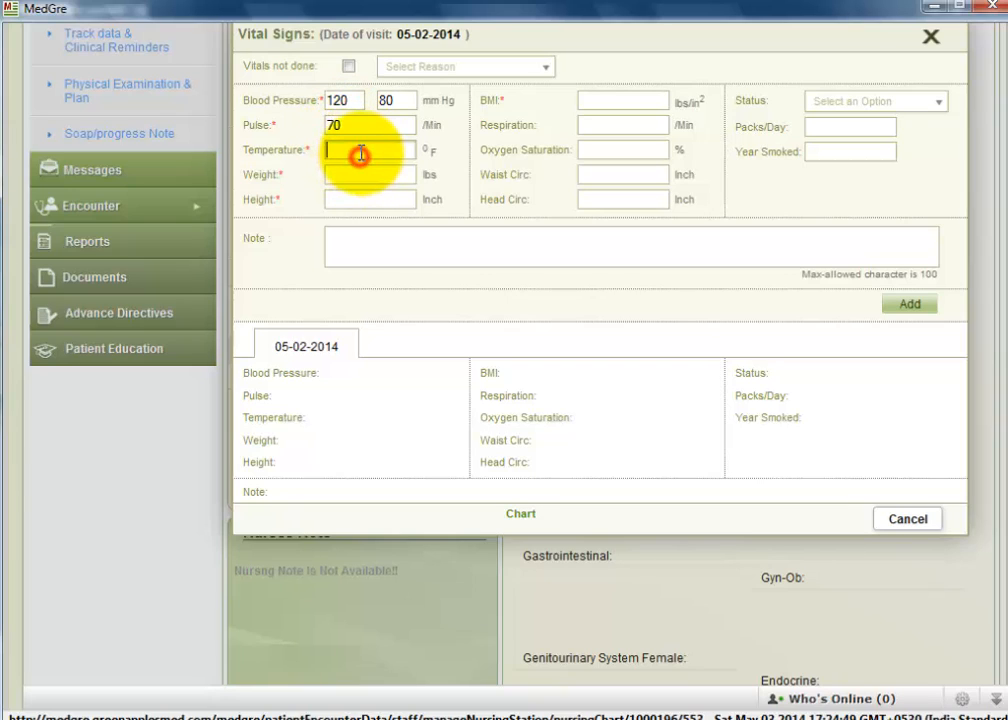
type("100")
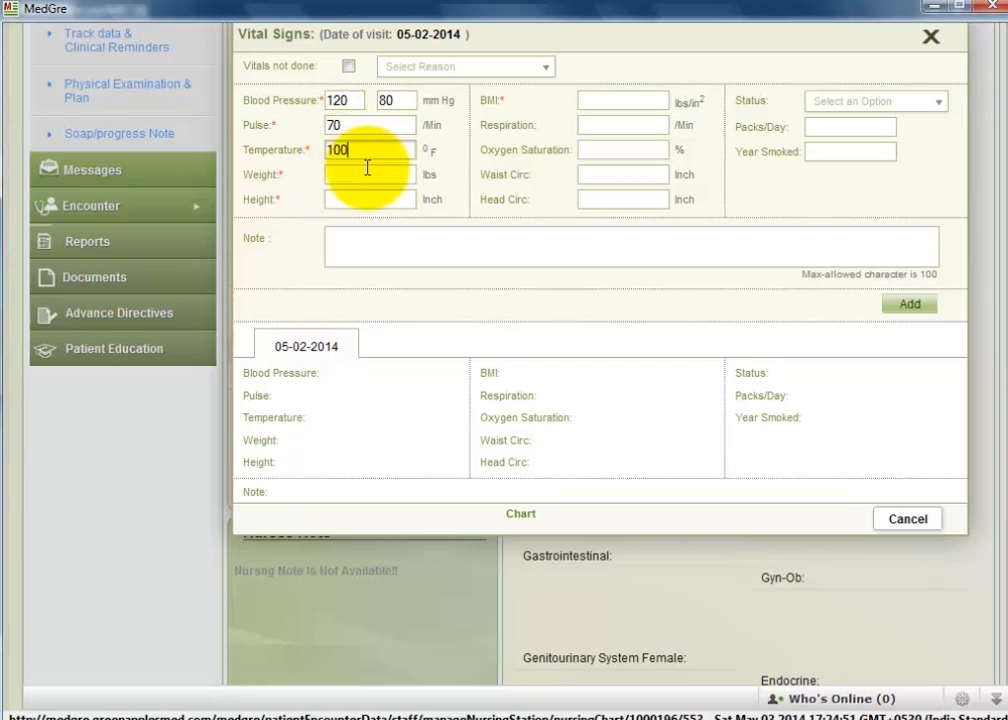
left_click(366, 170)
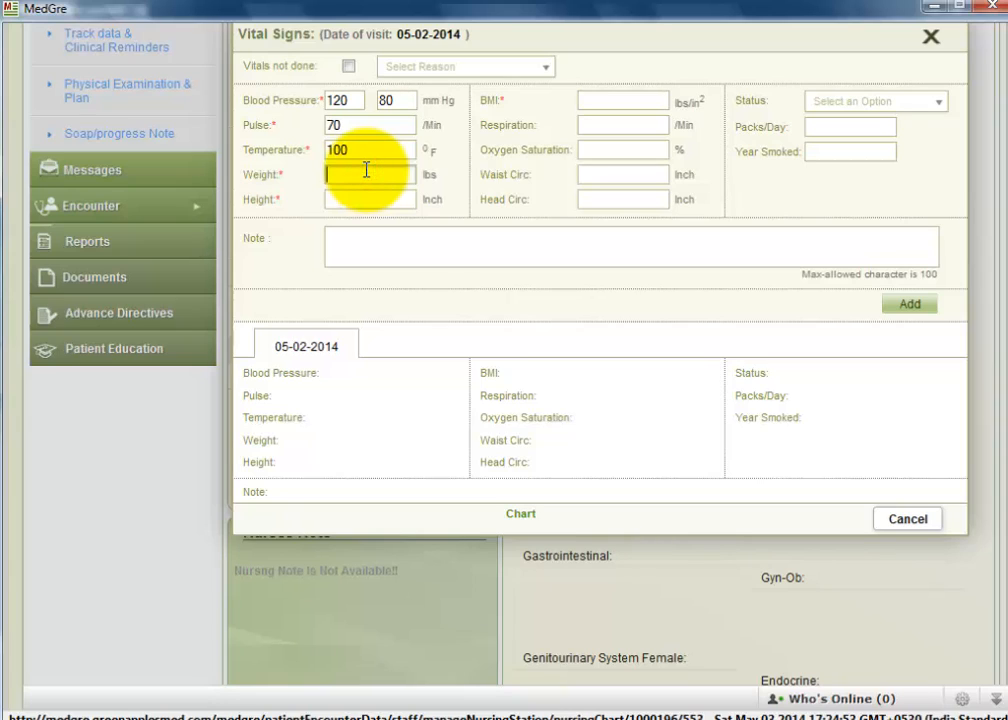
type("173")
left_click(361, 196)
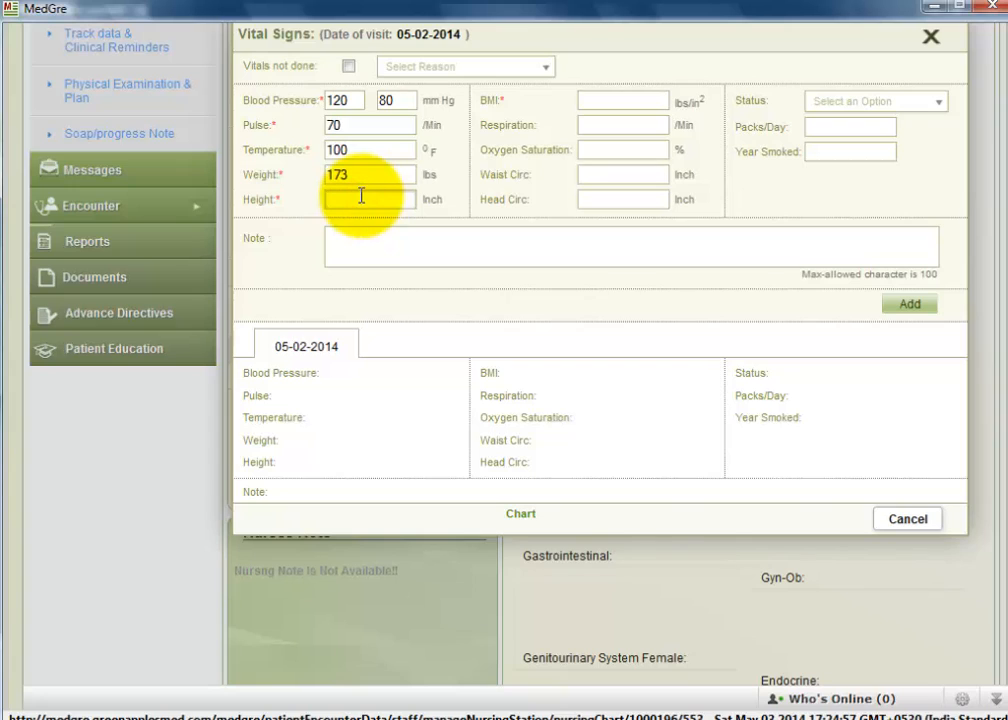
type("66")
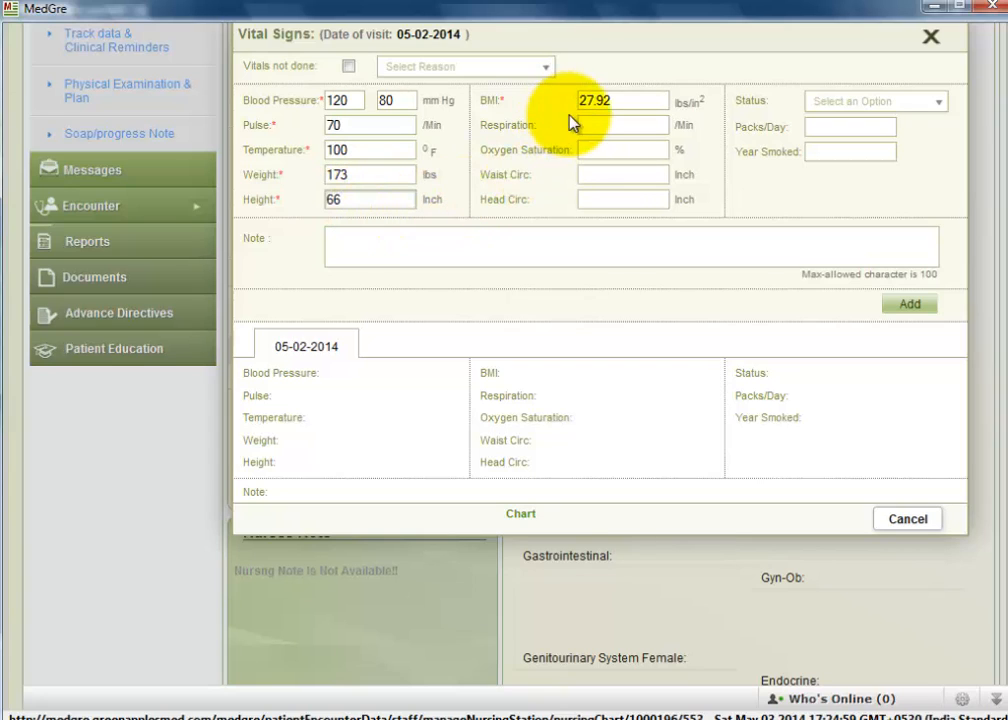
Step: Enter respiration 14 per minute, oxygen saturation 95%, waist circumference 32 inches and head circumference 20 inches
left_click(596, 125)
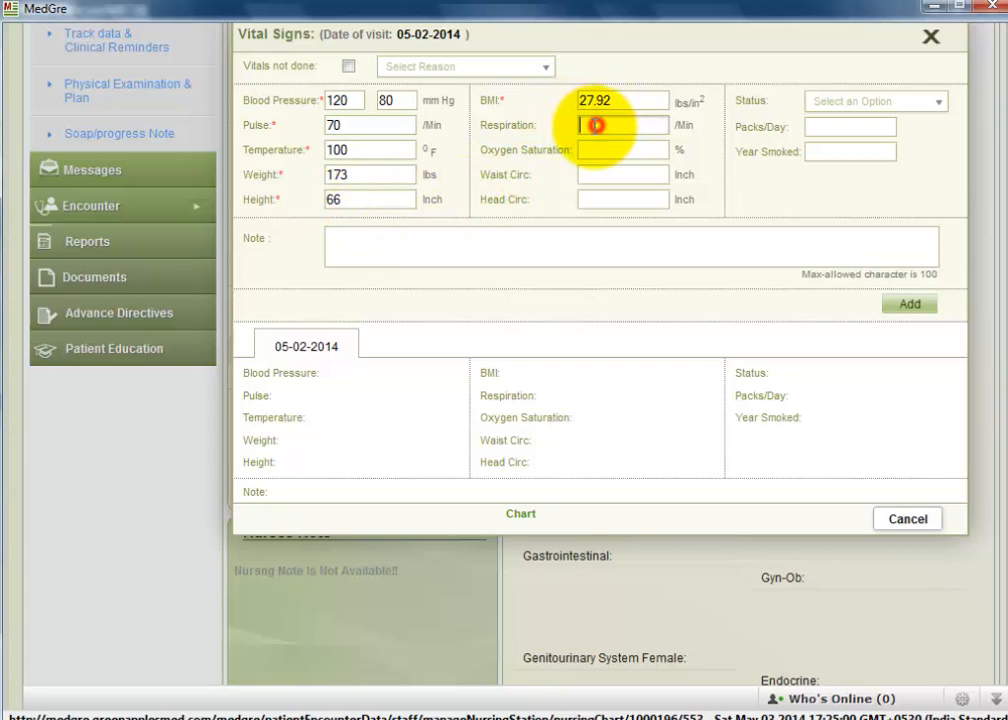
type("14")
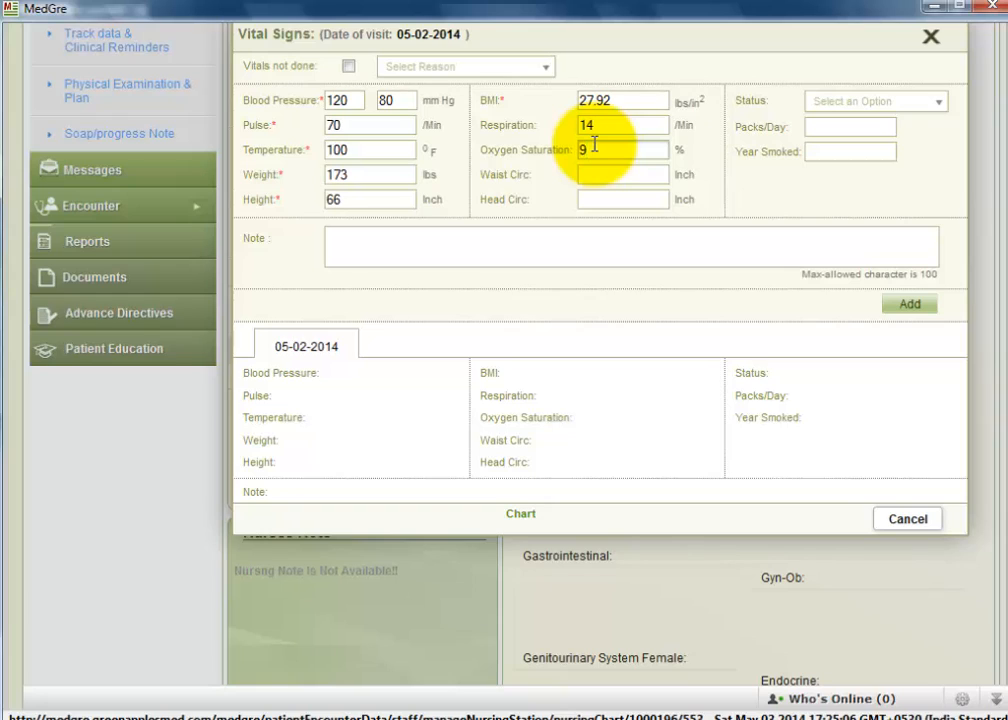
left_click(614, 177)
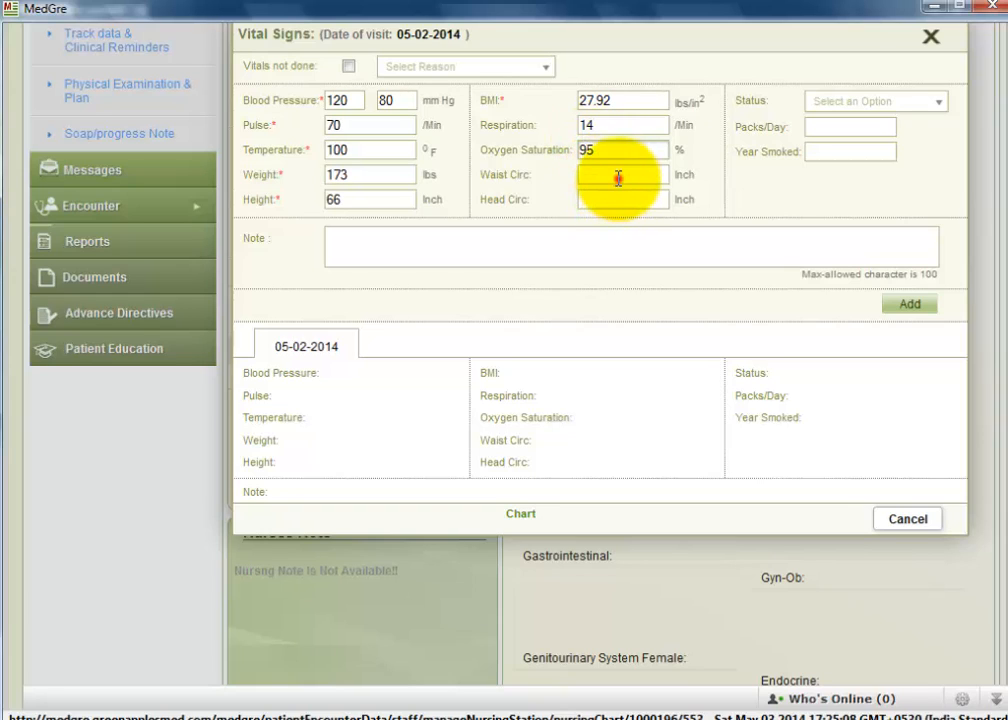
type("32")
left_click(612, 200)
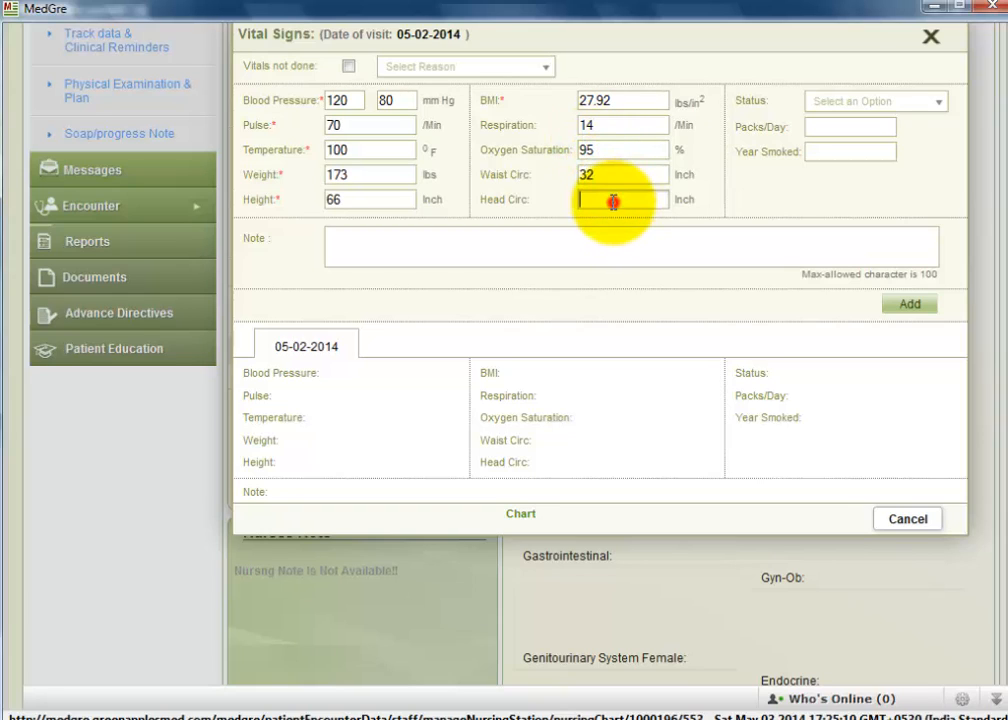
type("20")
Step: Set the smoking status to Current some day smoker with 2 packs per day and year smoked 2000, add the vitals and close the form
left_click(934, 106)
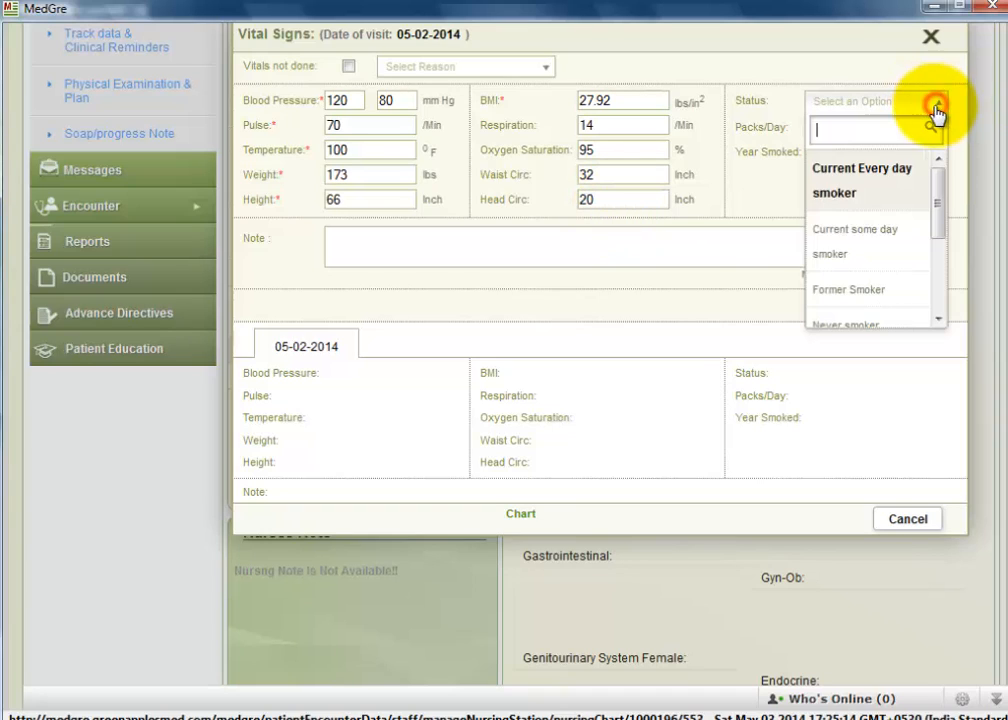
left_click(852, 252)
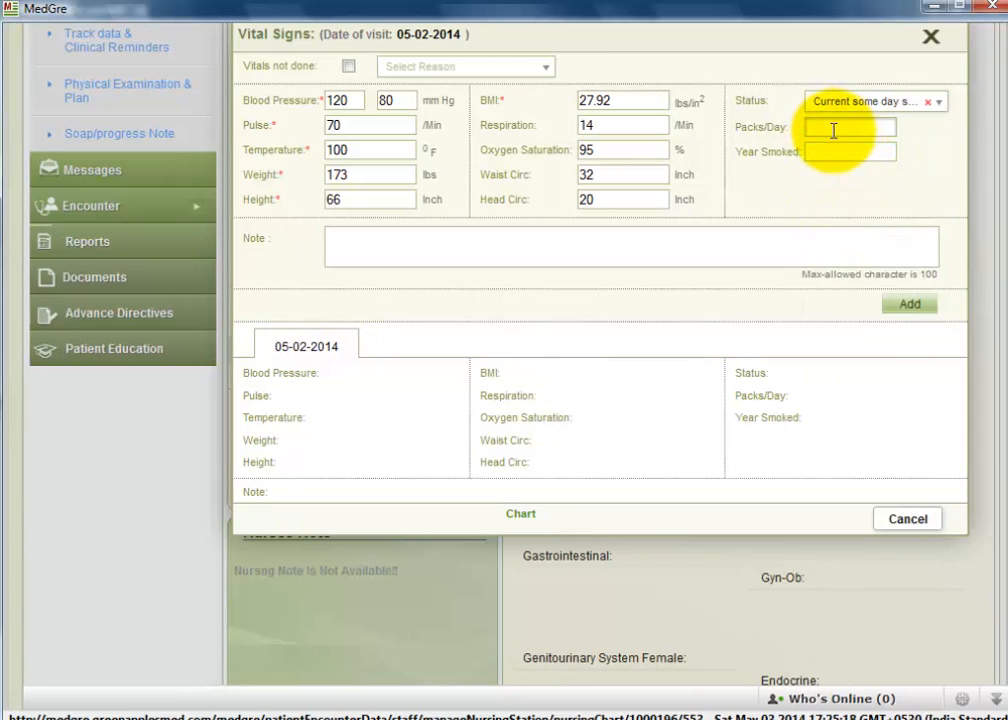
type("2")
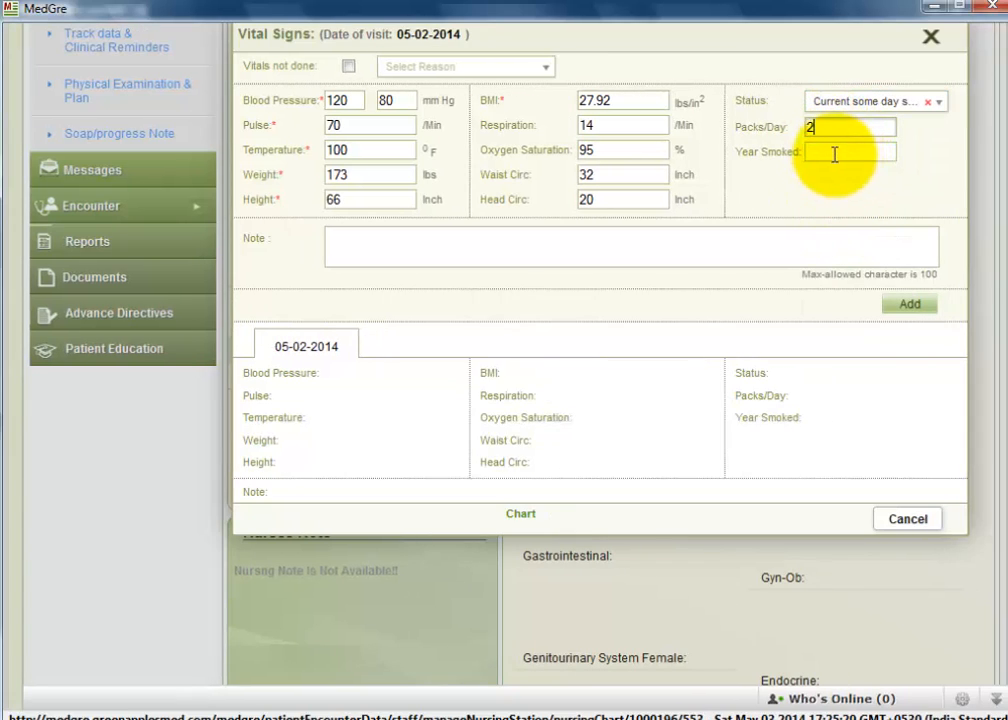
left_click(833, 153)
left_click(675, 247)
left_click(915, 305)
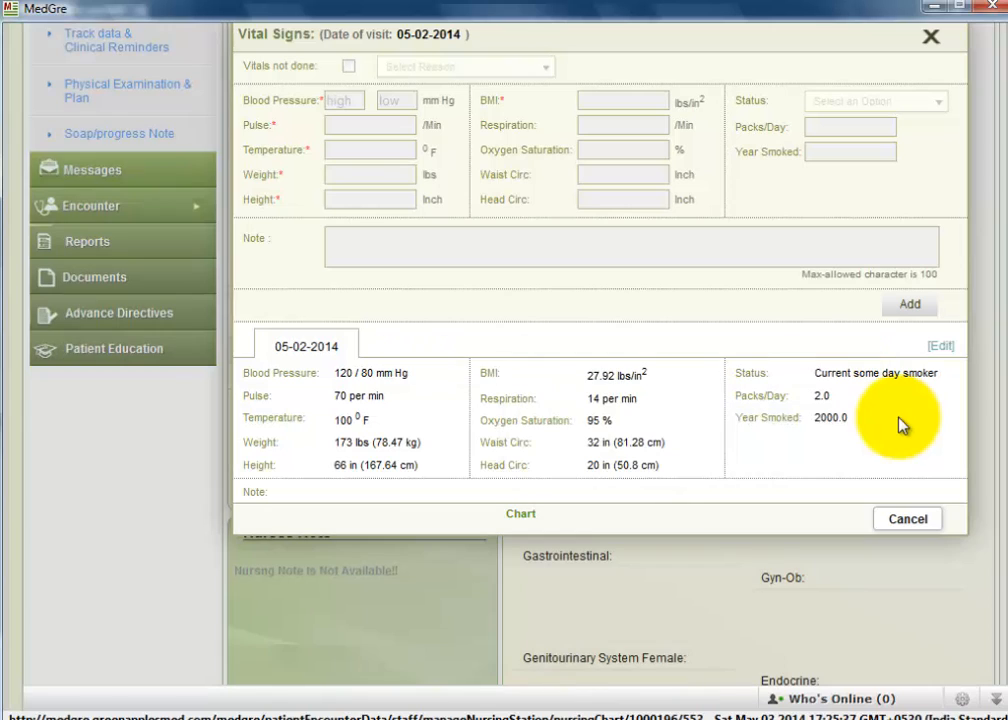
left_click(894, 417)
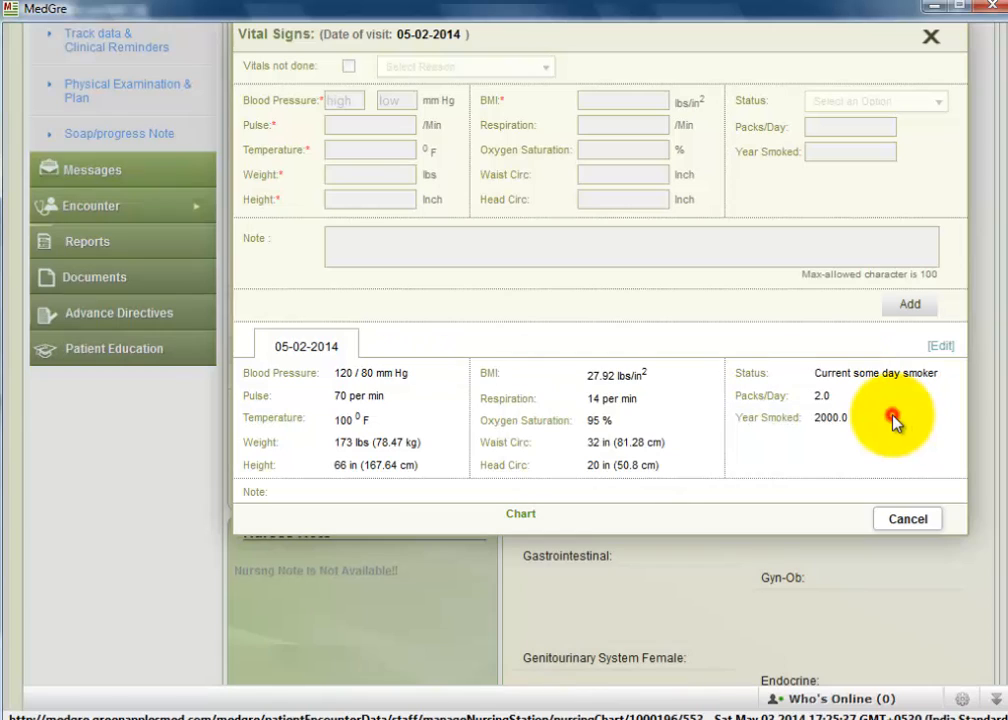
left_click(930, 36)
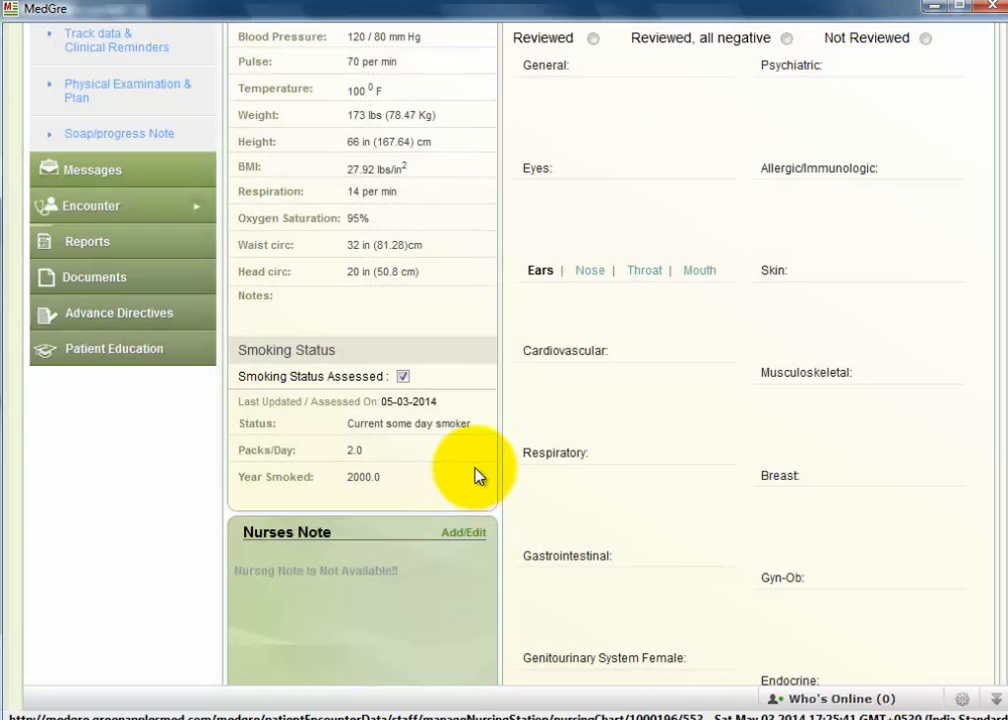
Step: Add the nurses note "na" for the 05-02-2014 visit and close the notes form
scroll(478, 476, "down", 3)
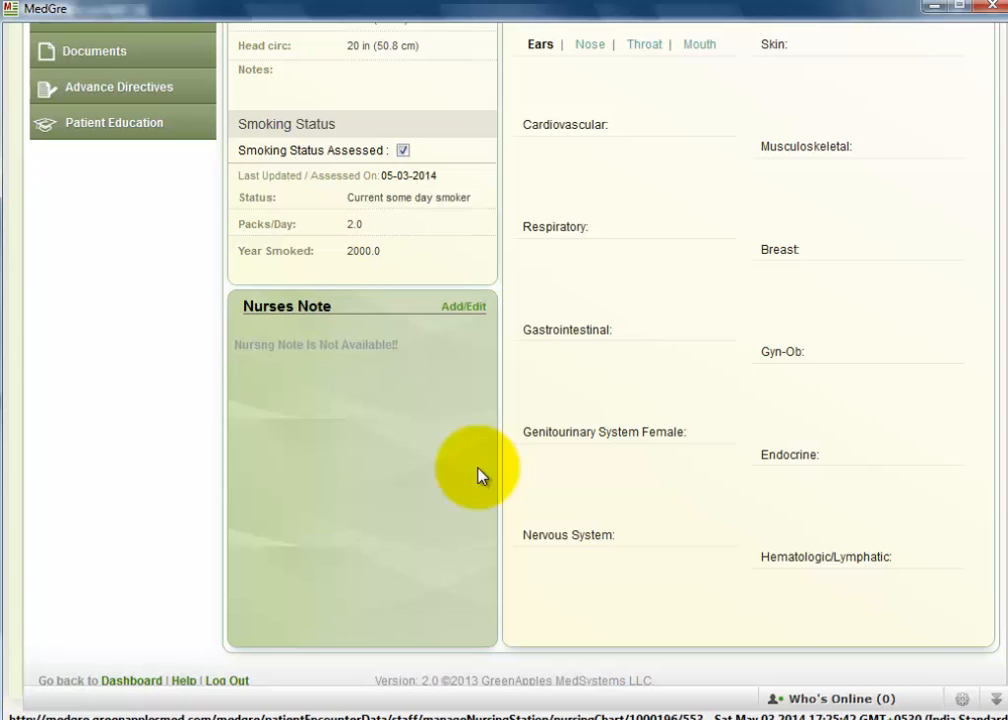
left_click(458, 307)
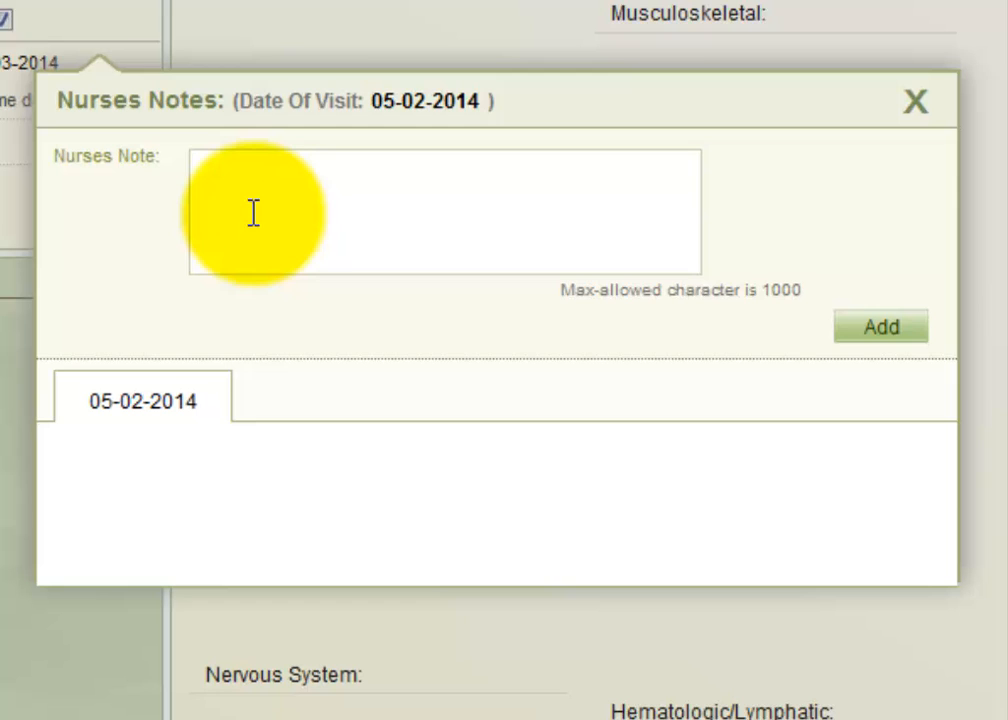
left_click(342, 229)
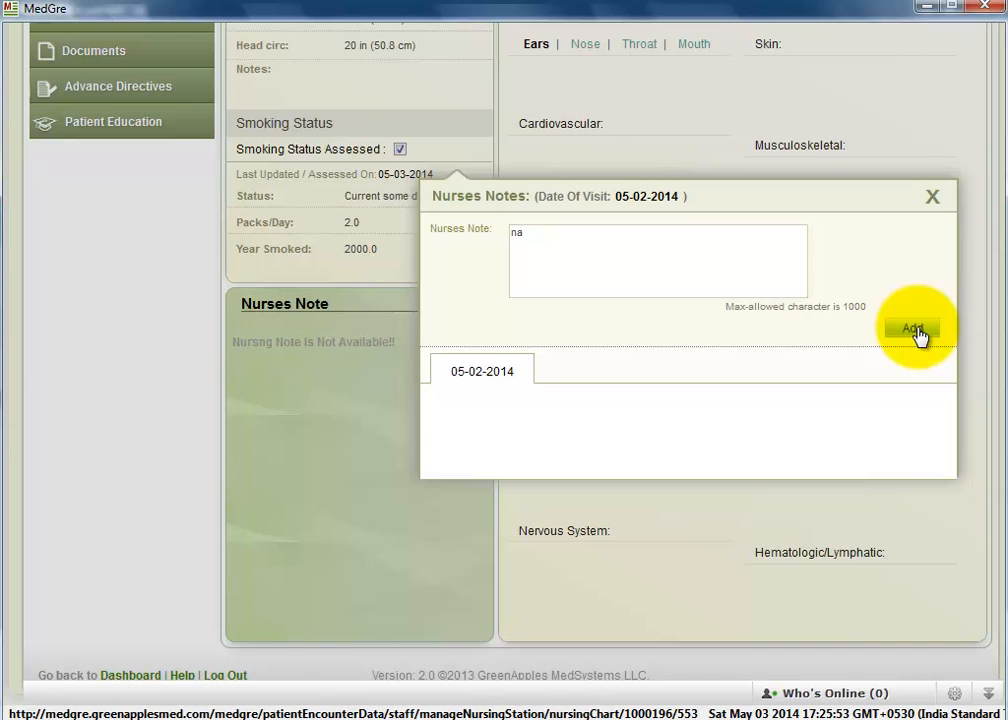
left_click(915, 330)
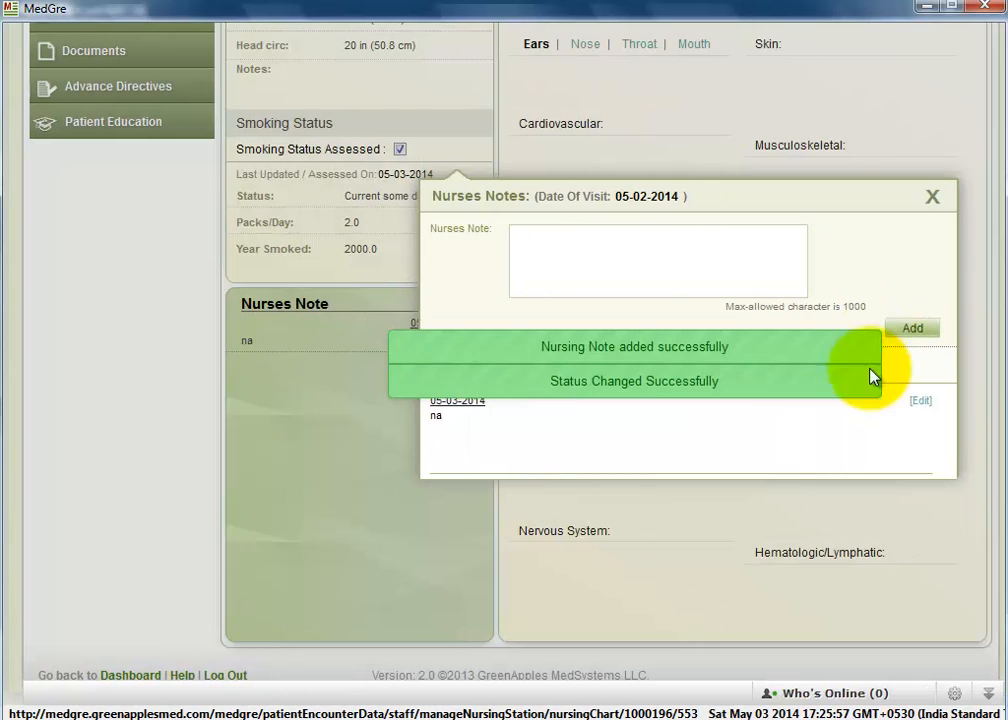
left_click(783, 453)
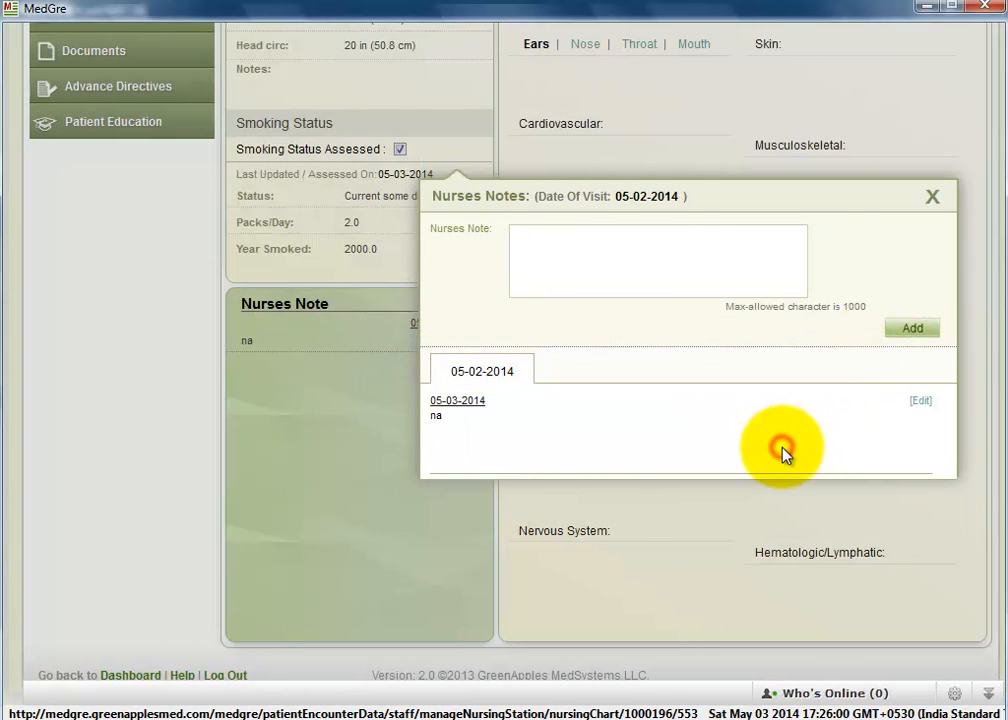
left_click(933, 204)
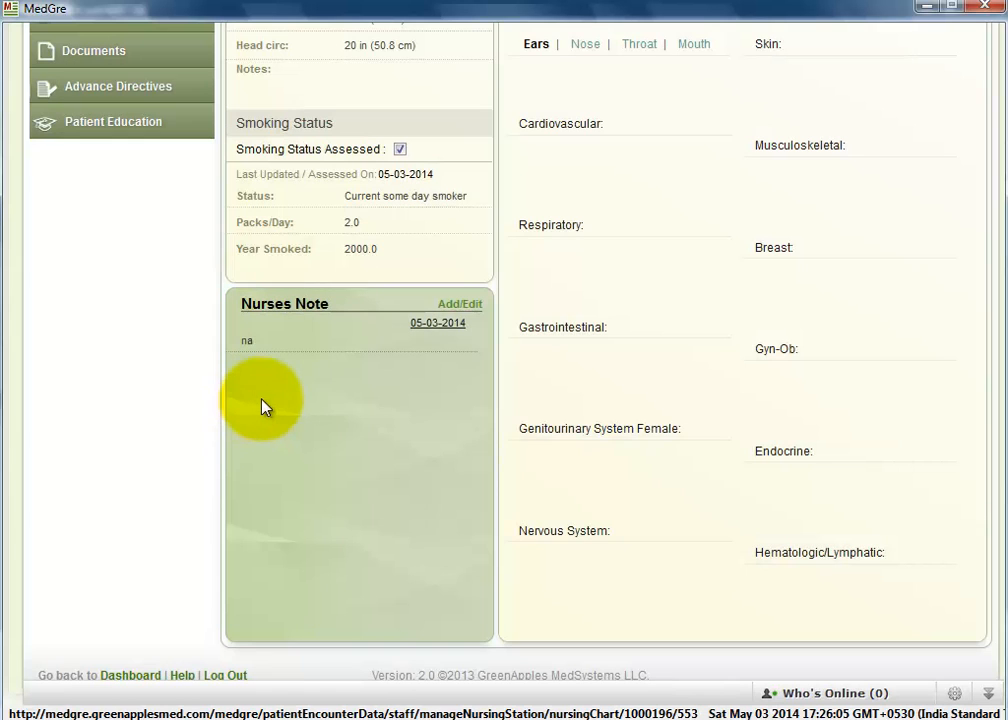
left_click(260, 399)
Step: Open the Review of System form for editing and mark Tire Easily and Marked weight change among the General symptoms
scroll(738, 540, "up", 5)
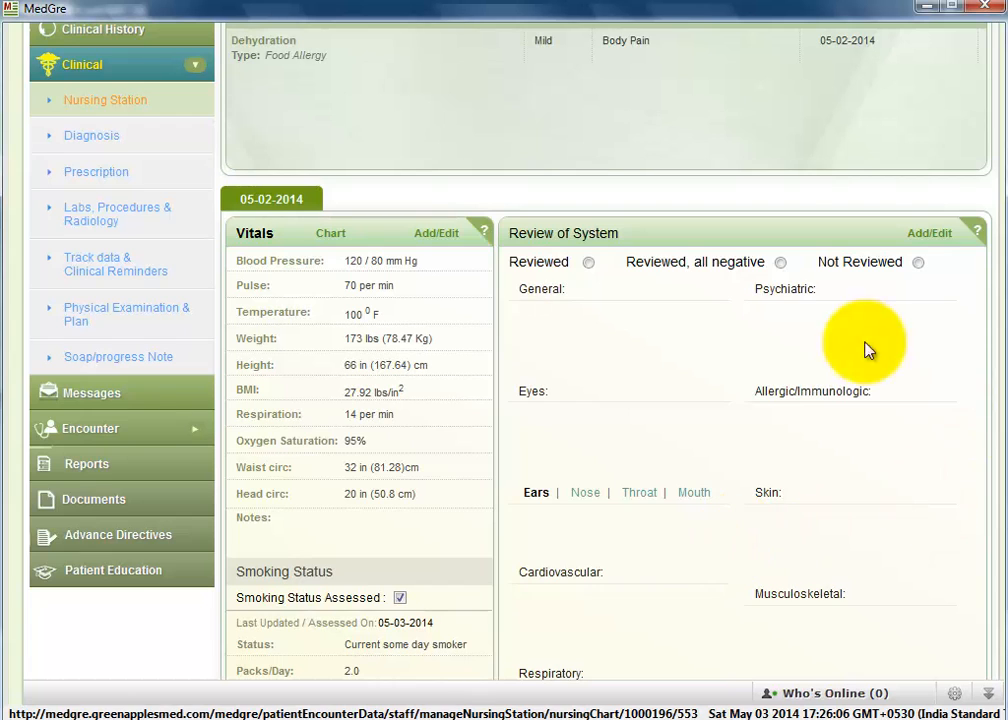
left_click(928, 236)
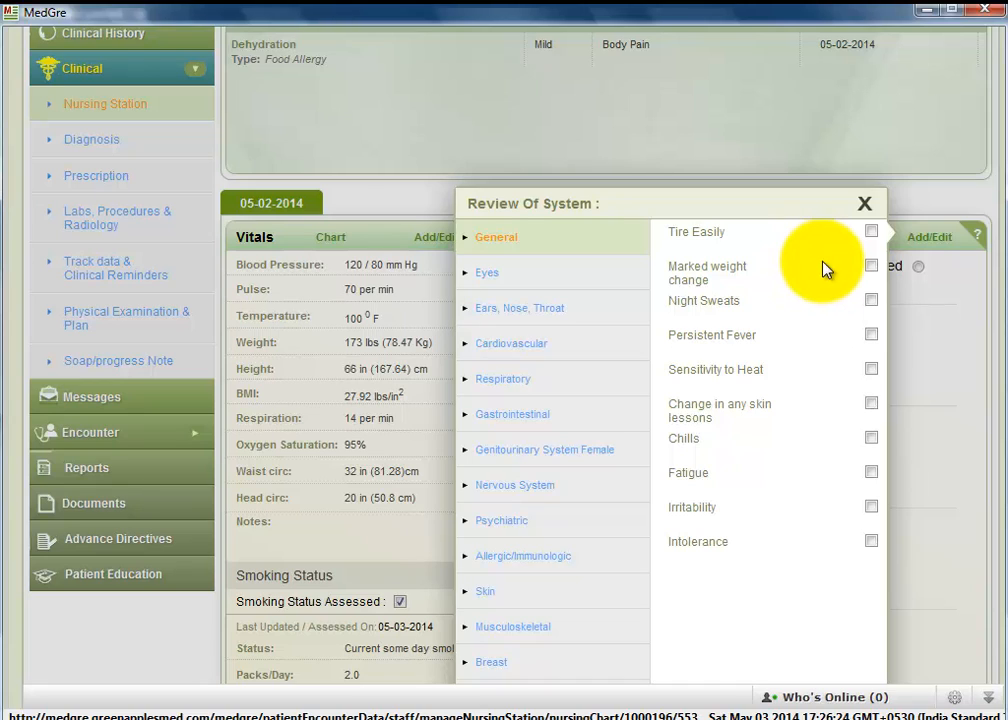
left_click(869, 235)
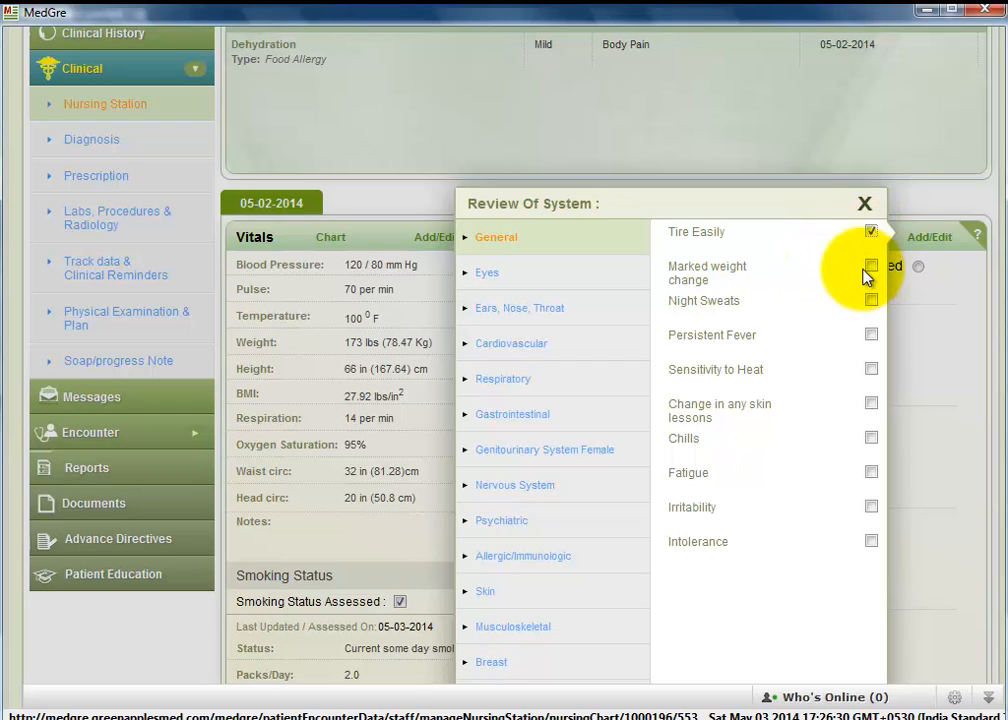
left_click(871, 266)
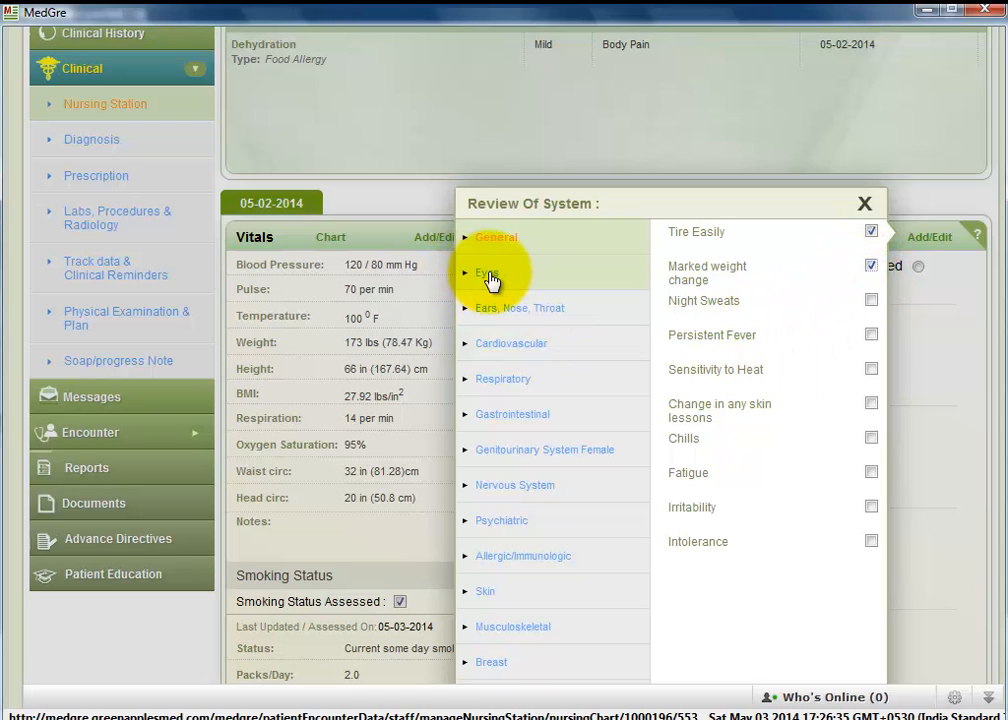
Step: Mark Loss of Hearing1 under Ears, save the review of system and close its form
left_click(496, 310)
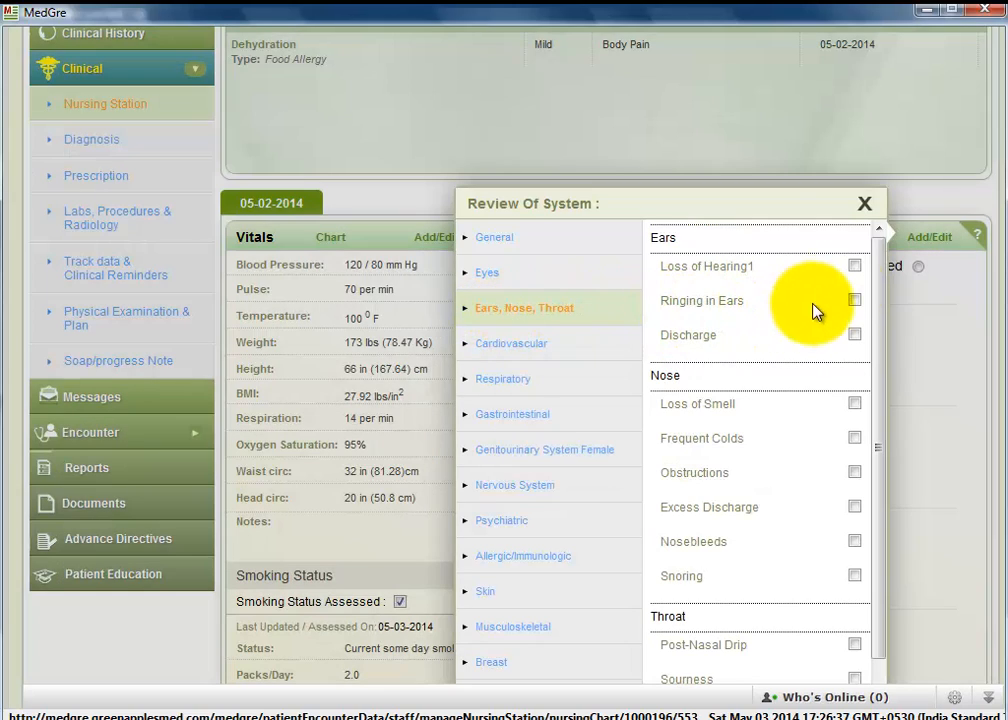
left_click(855, 266)
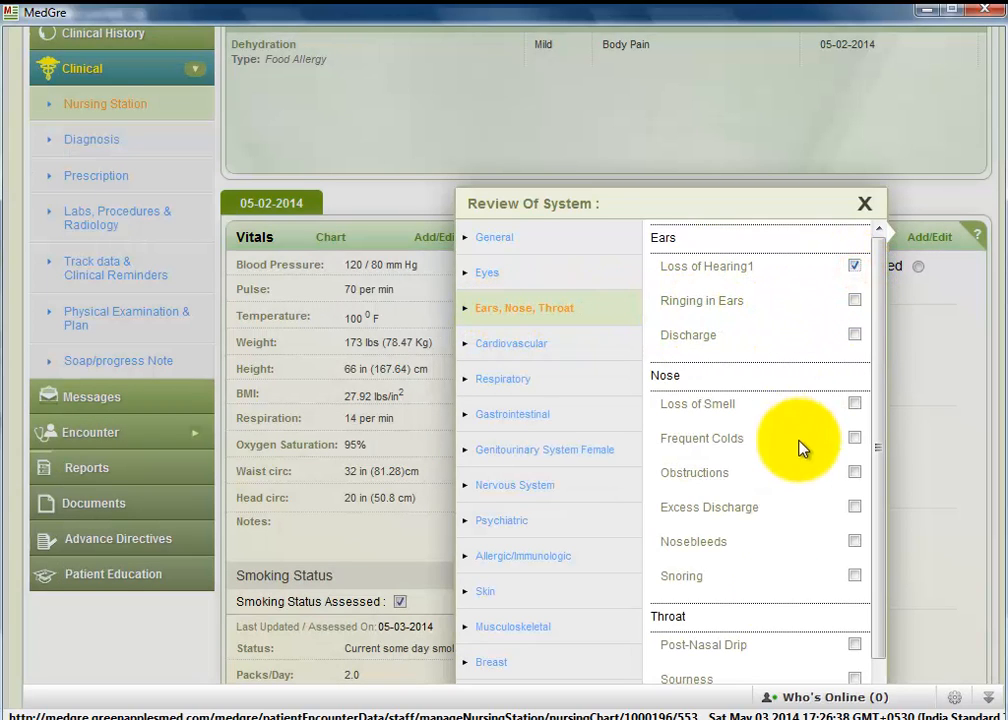
scroll(790, 560, "down", 2)
scroll(784, 605, "down", 1)
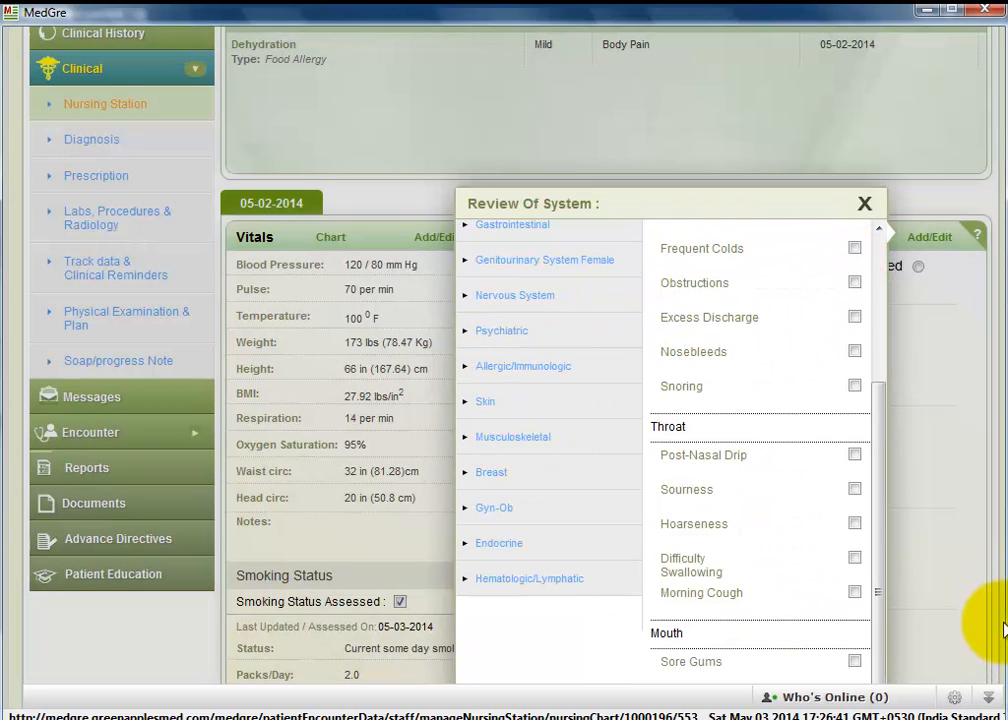
scroll(884, 549, "down", 5)
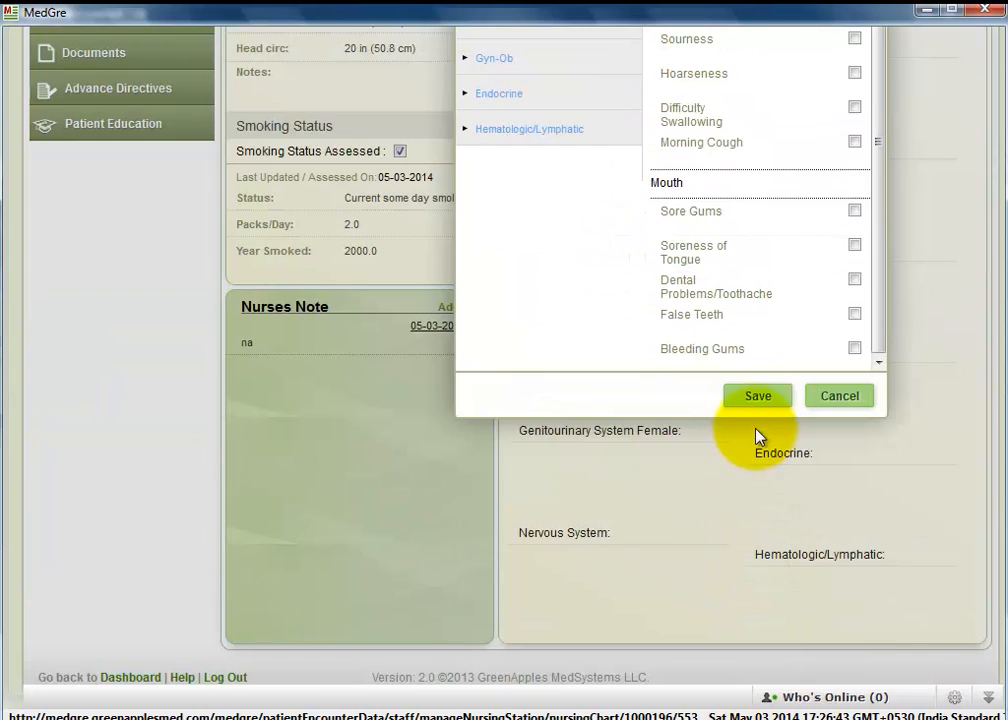
left_click(750, 398)
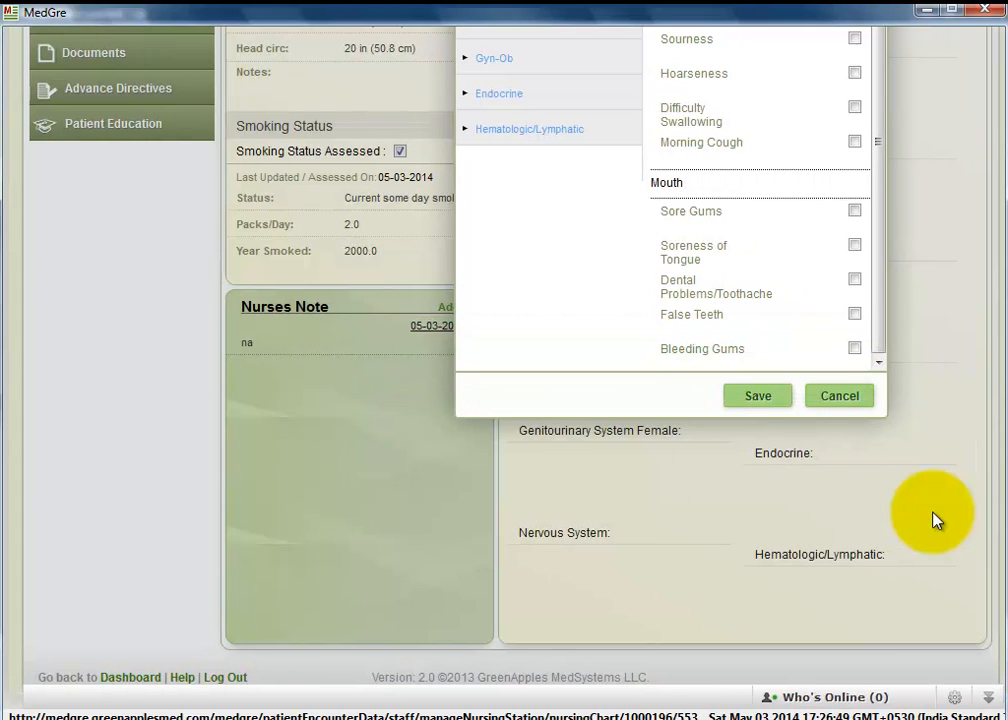
scroll(935, 520, "up", 5)
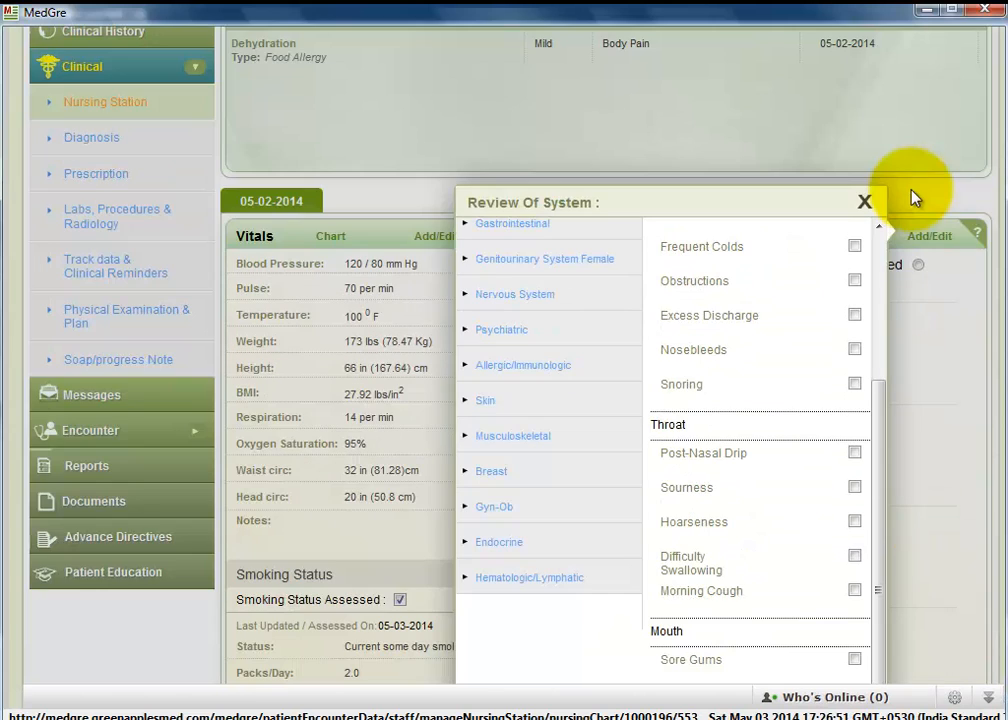
left_click(864, 205)
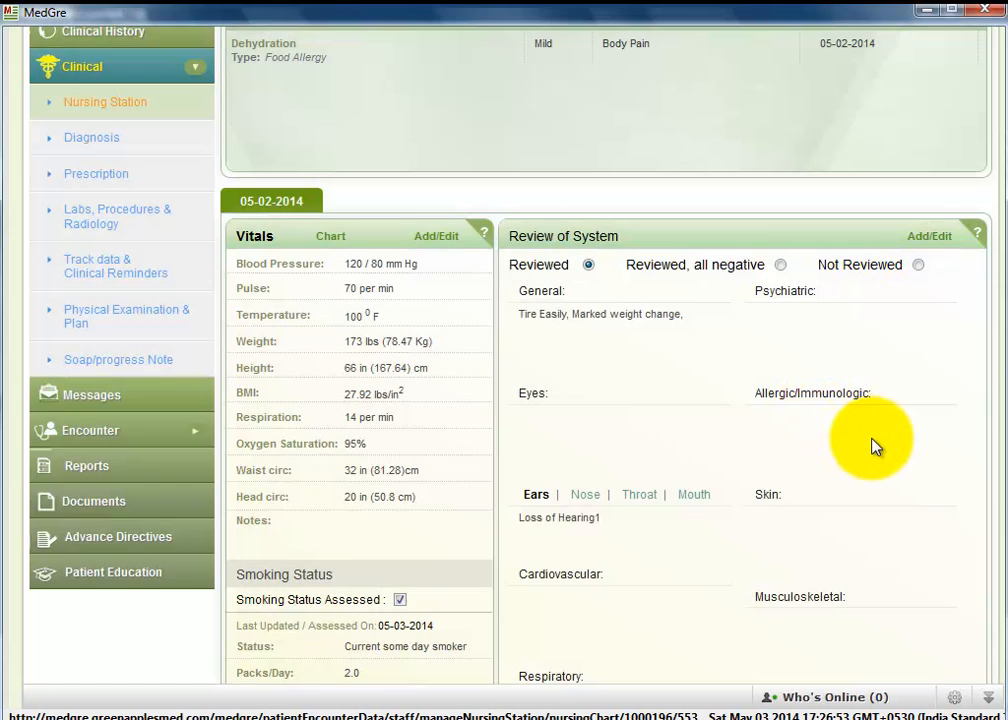
scroll(870, 447, "down", 2)
scroll(870, 447, "down", 2)
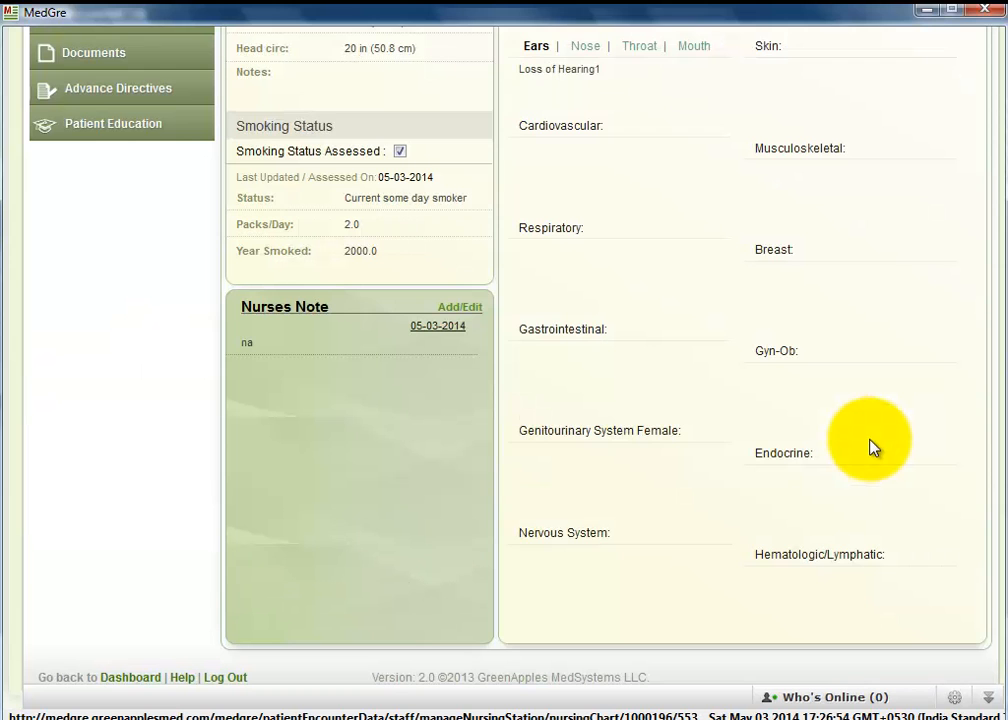
Step: Go to the patient's Clinical History and open the General section of the Medical Profile for editing
scroll(870, 447, "up", 5)
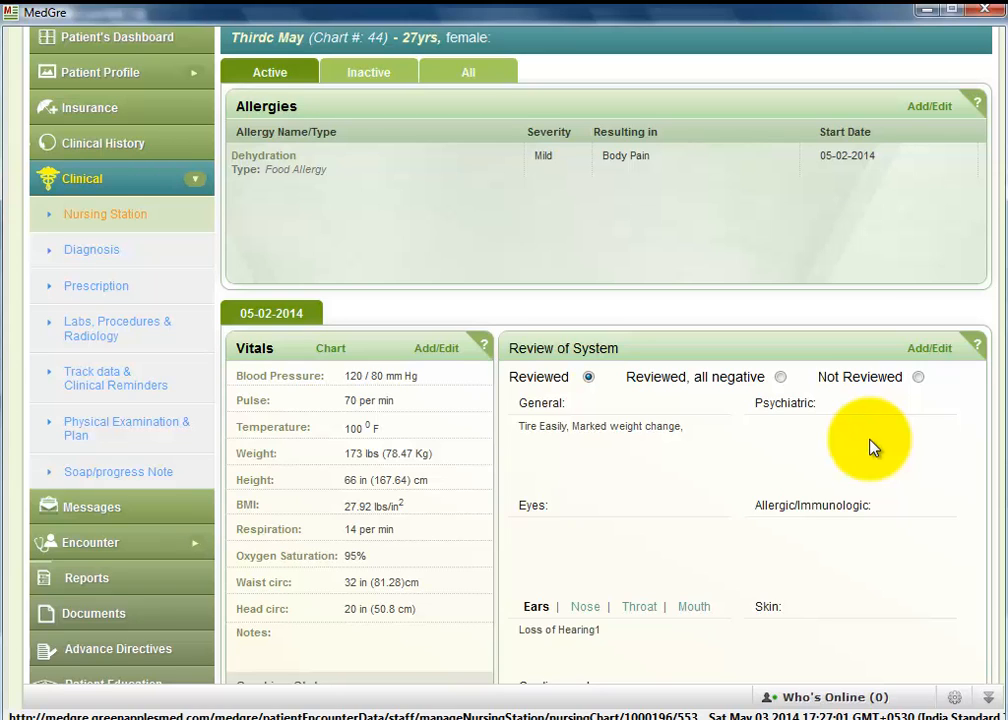
scroll(870, 447, "up", 2)
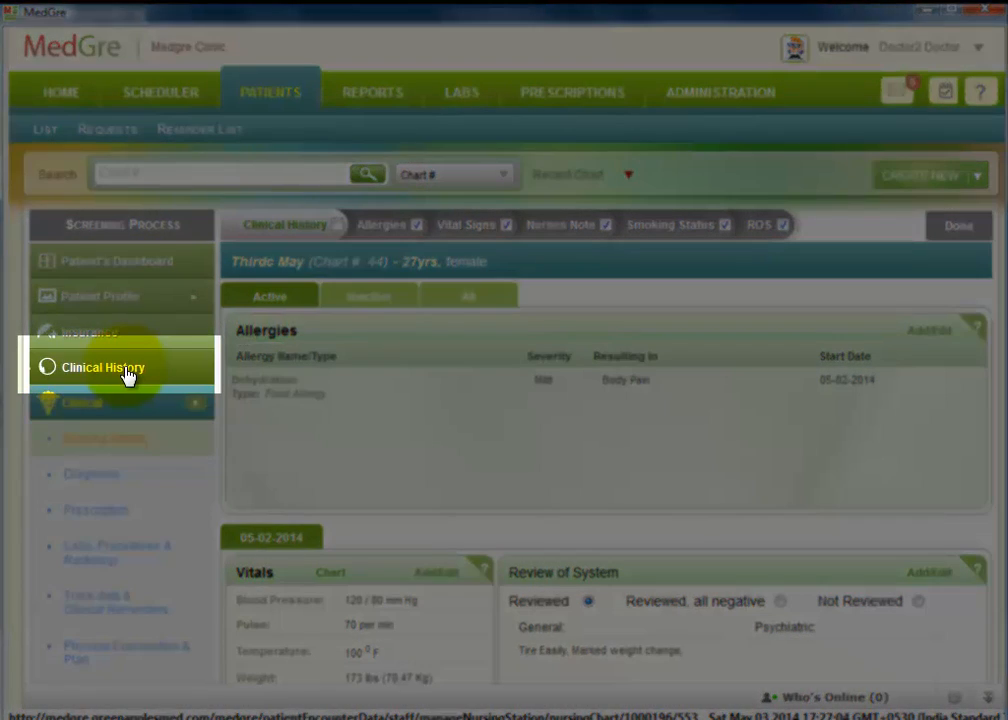
left_click(125, 376)
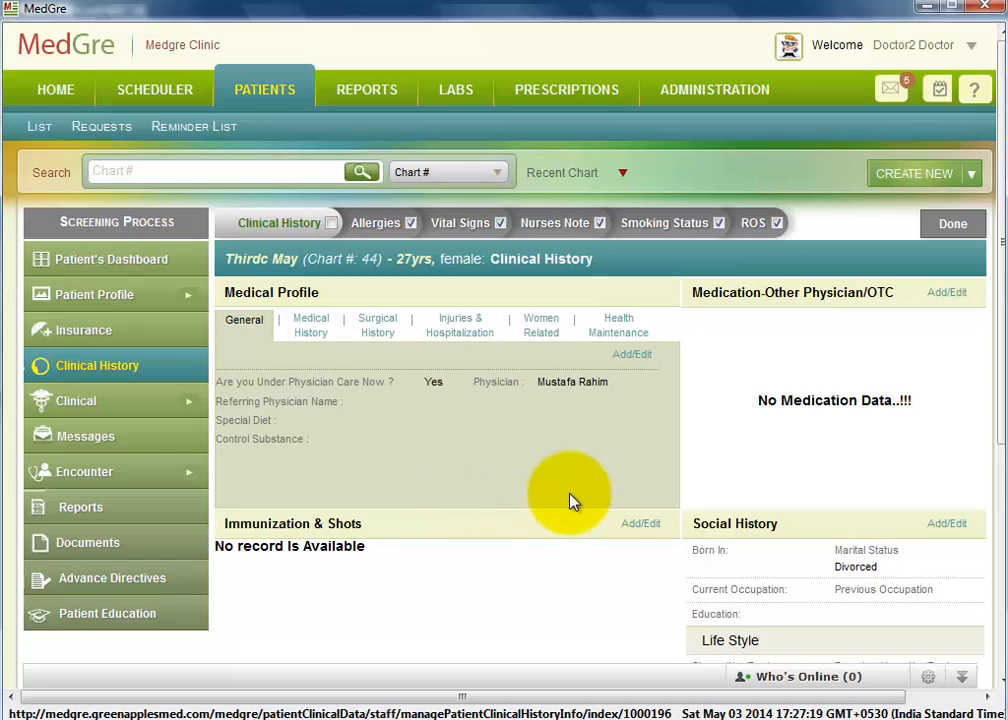
left_click(330, 293)
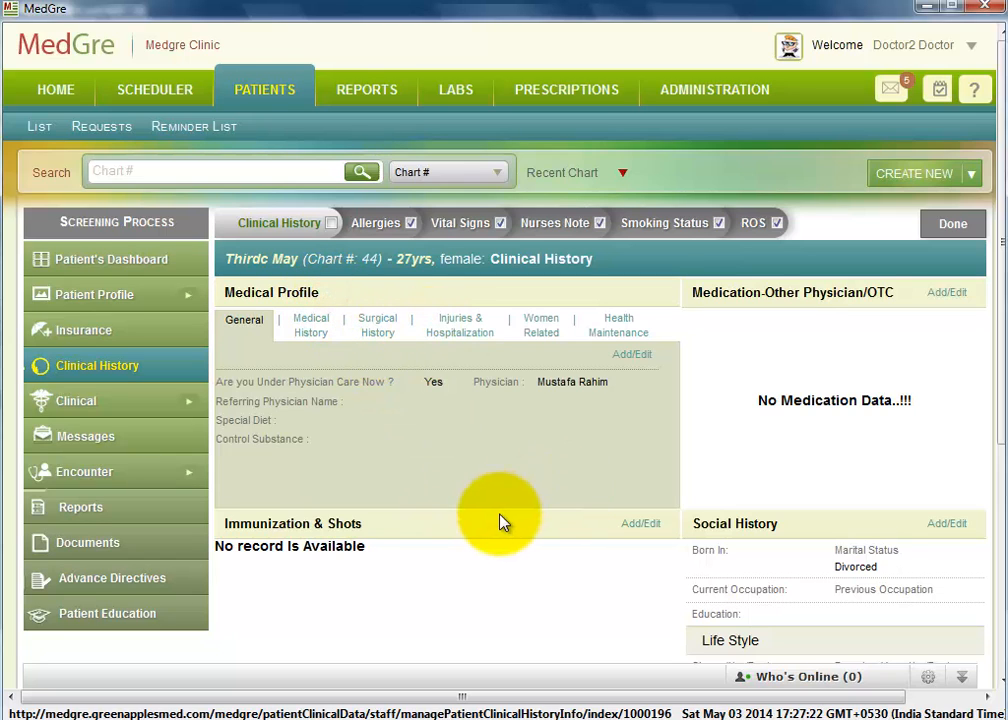
left_click(630, 356)
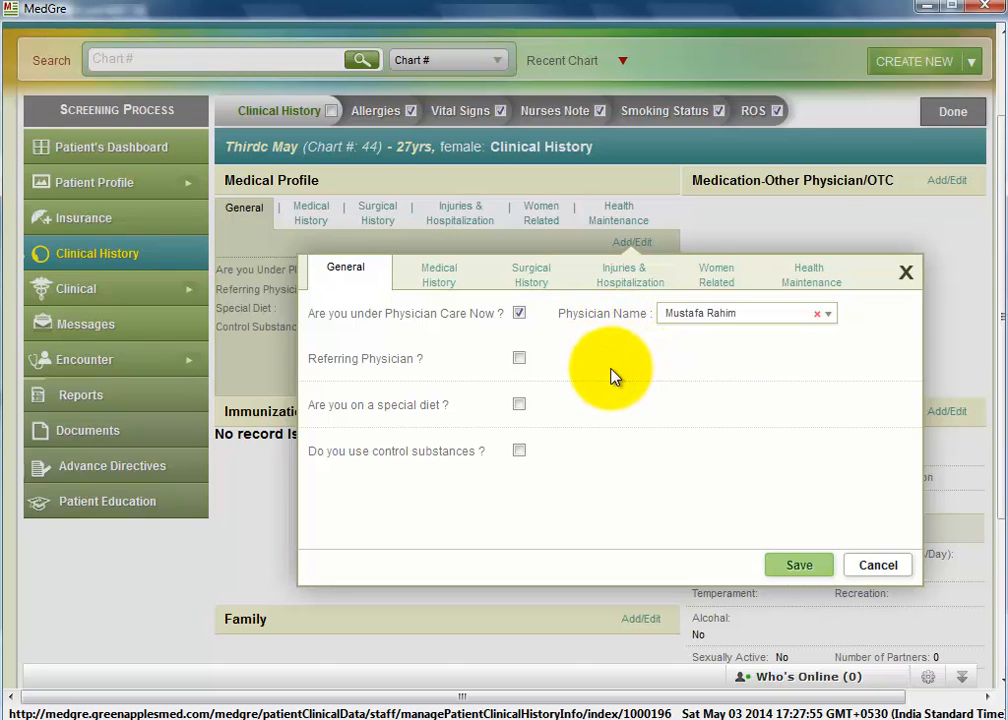
Step: Mark that the patient has a referring physician and select the first listed physician's name
left_click(518, 359)
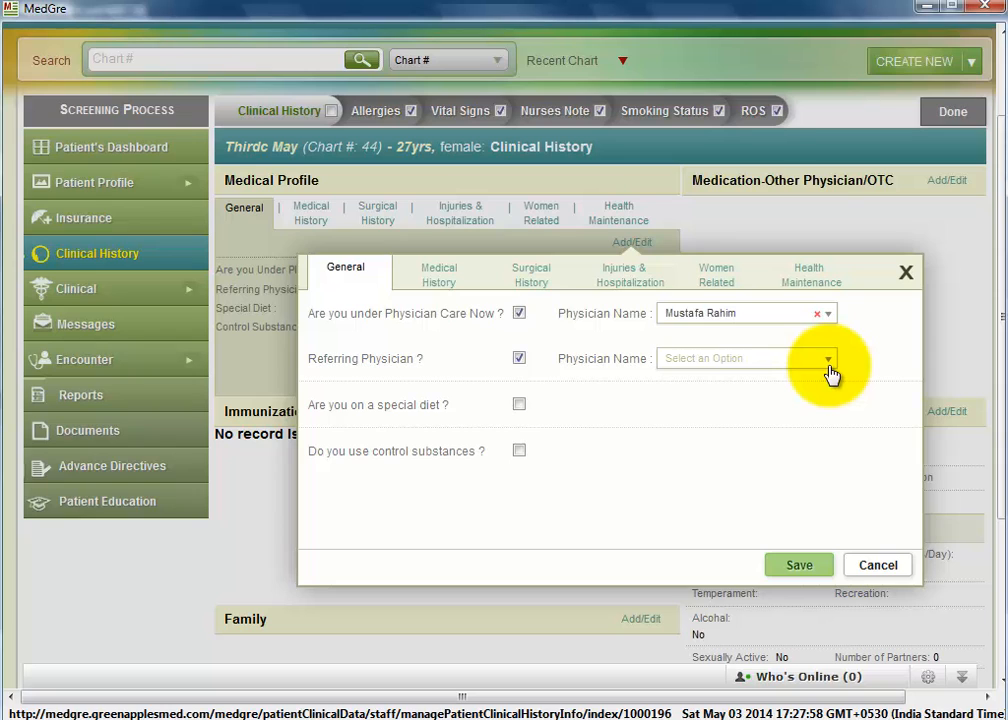
left_click(829, 366)
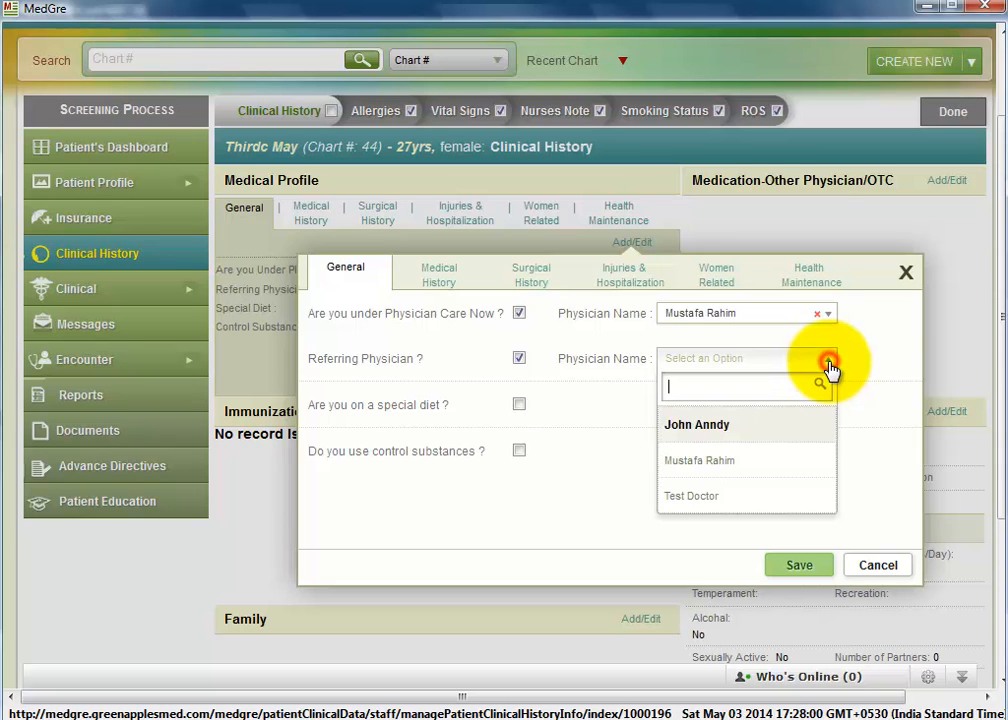
left_click(737, 430)
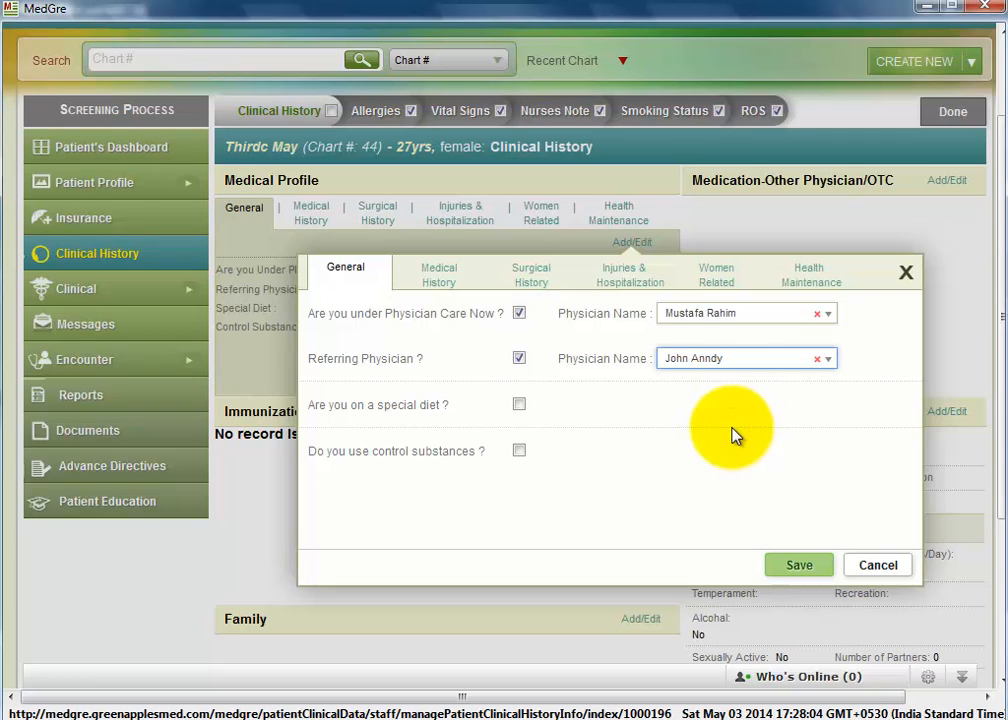
left_click(519, 406)
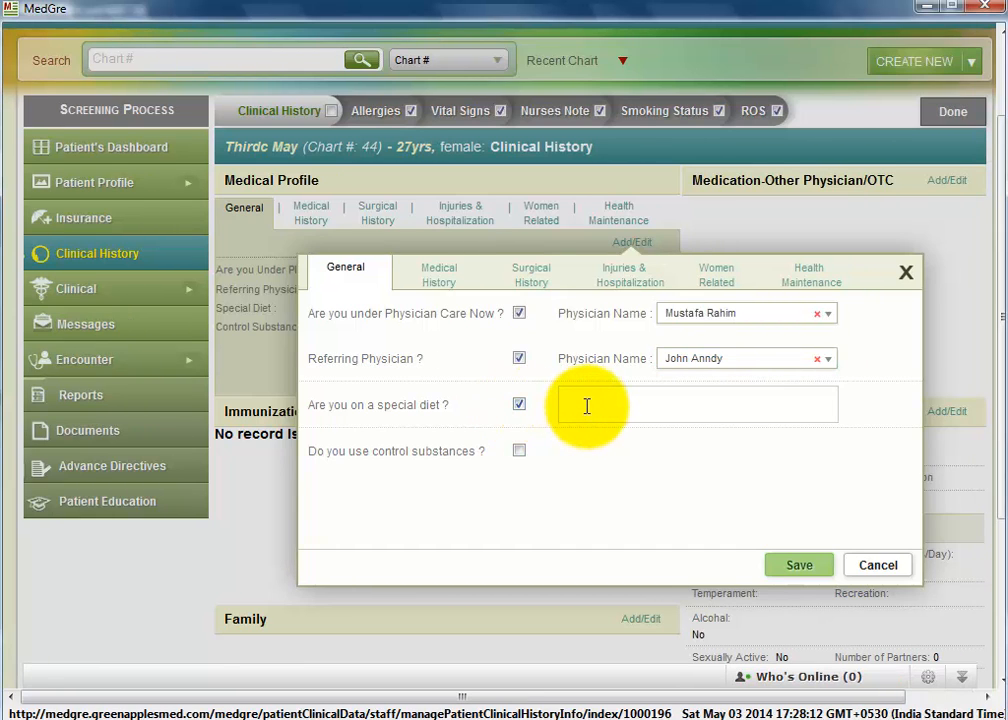
left_click(519, 406)
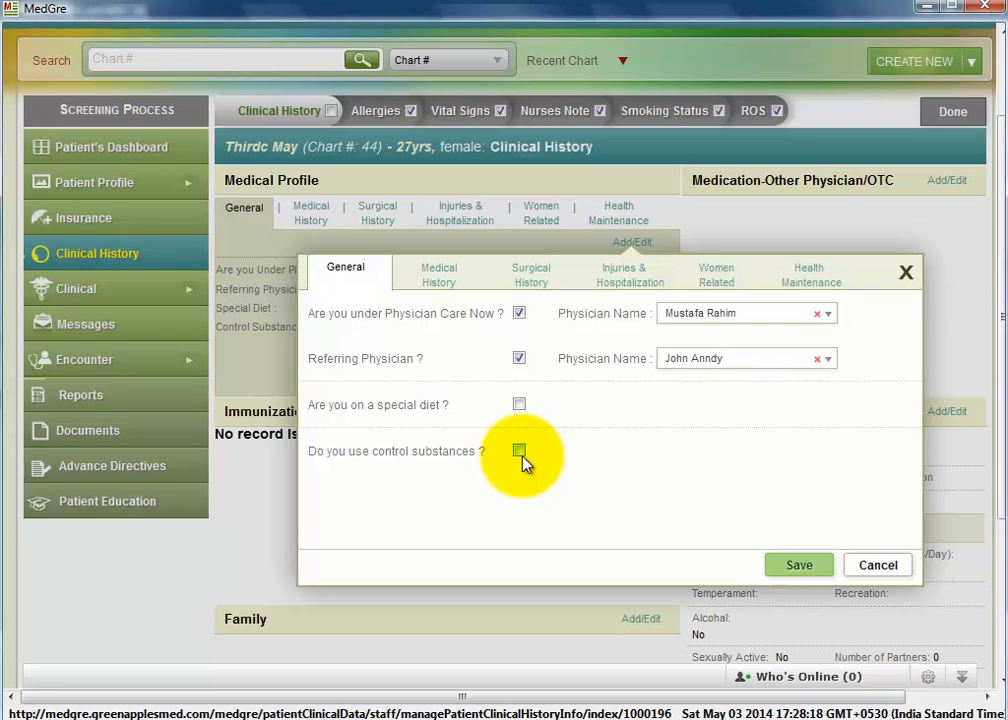
left_click(519, 452)
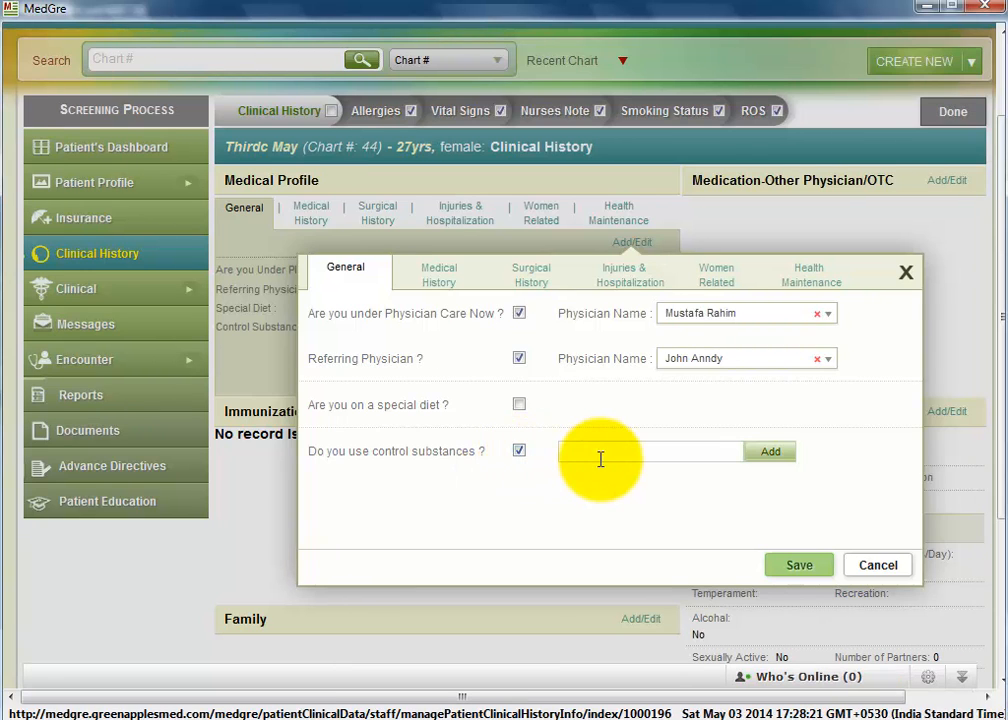
left_click(601, 451)
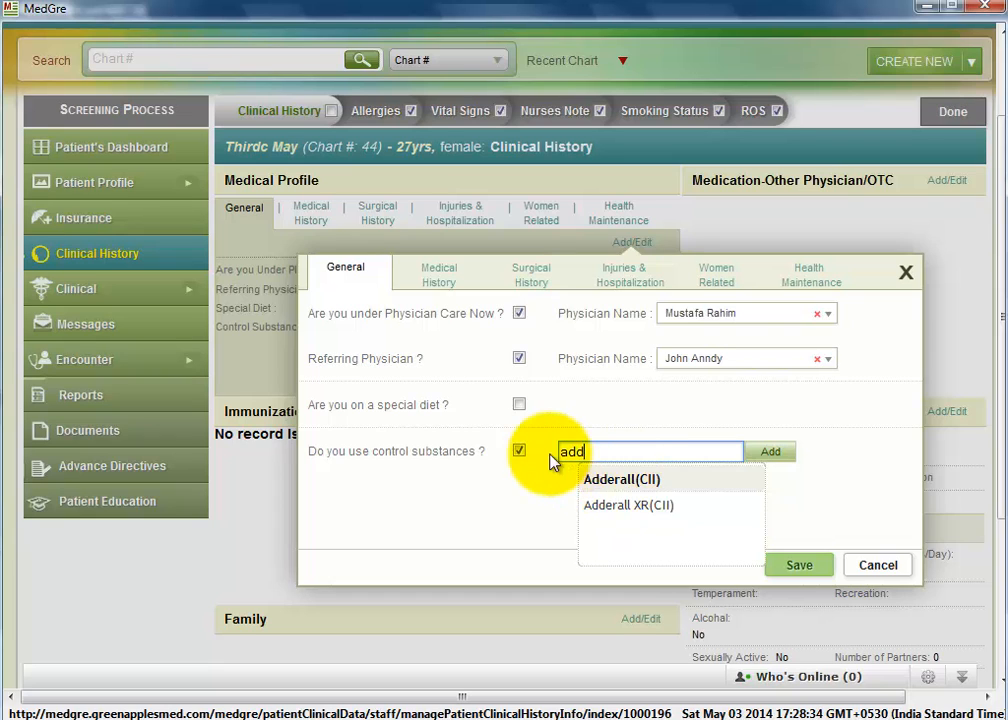
left_click(523, 456)
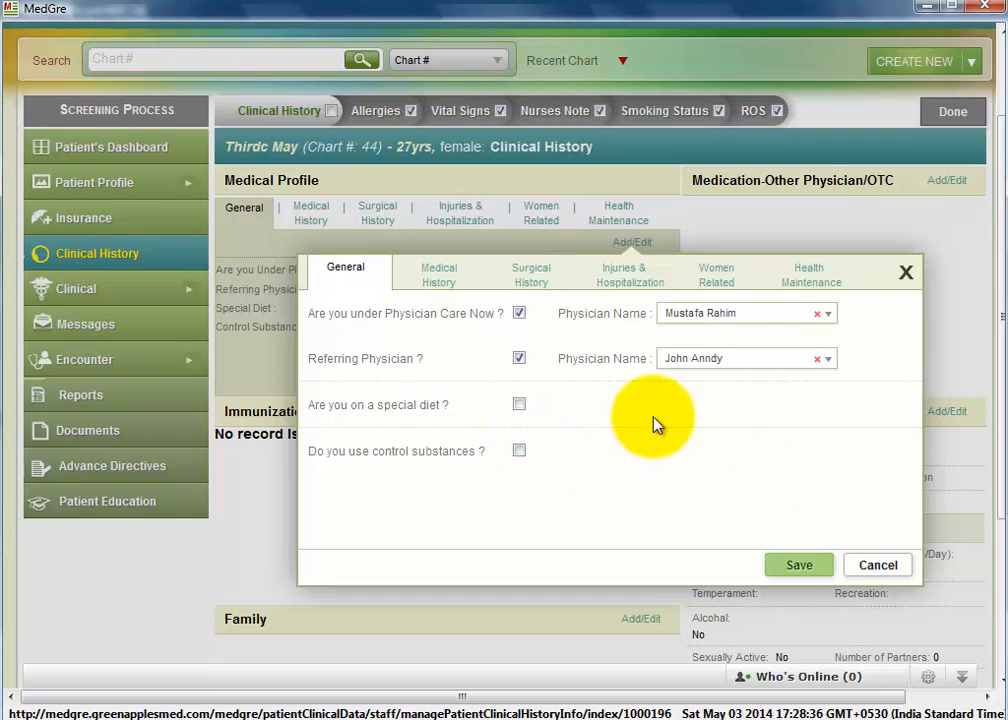
Step: Add Neurotic Anxiety to the diseases in the Medical History, leaving its start date blank
left_click(440, 272)
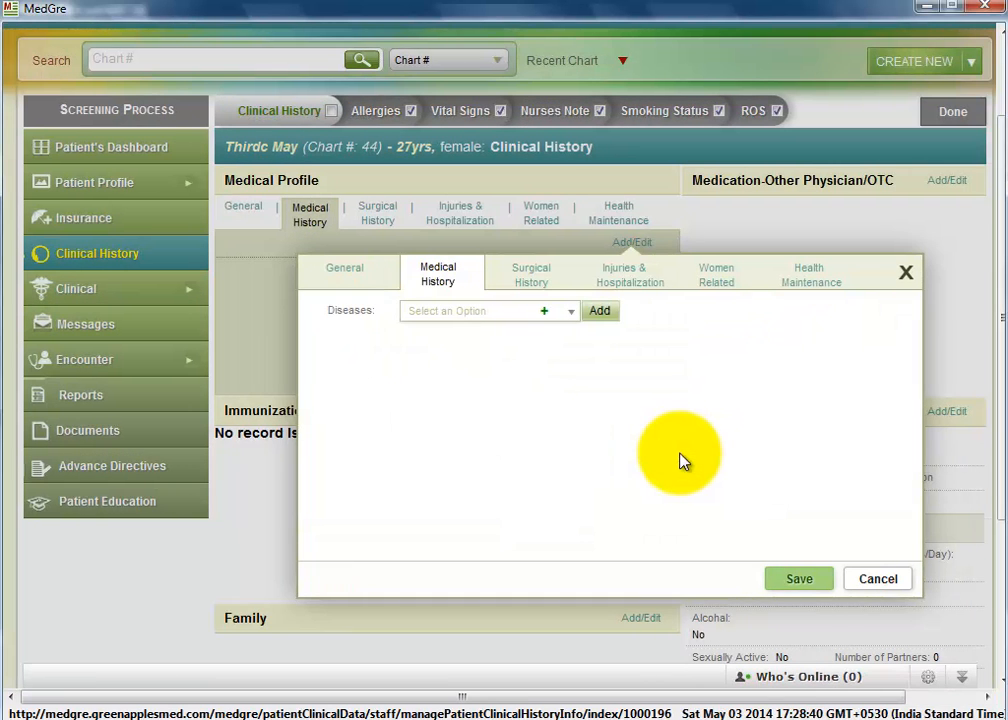
left_click(570, 314)
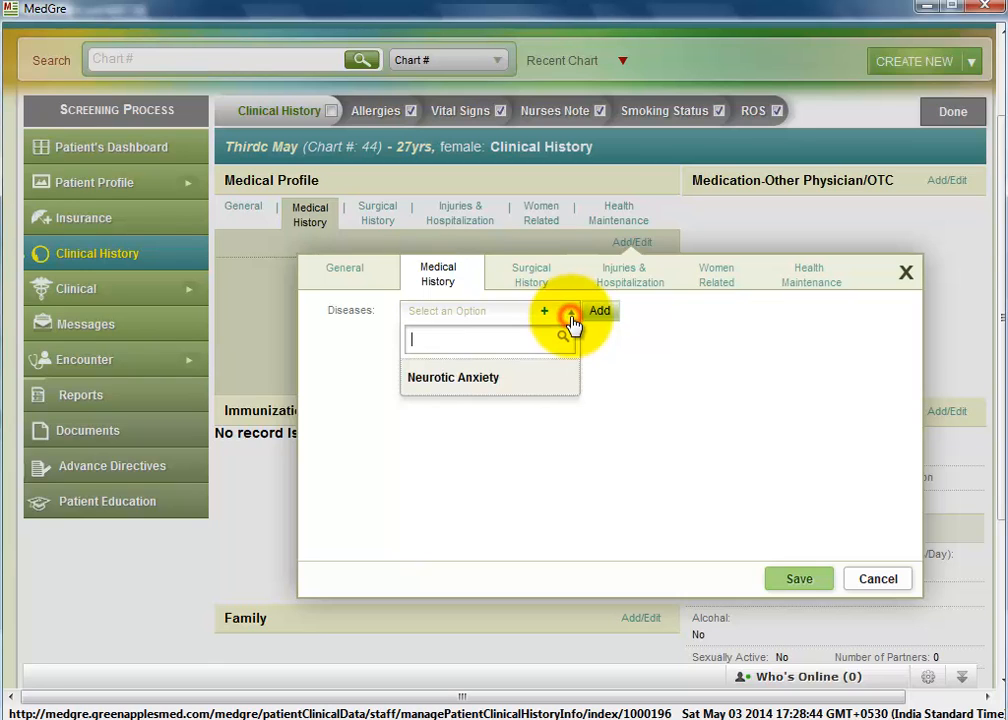
left_click(623, 371)
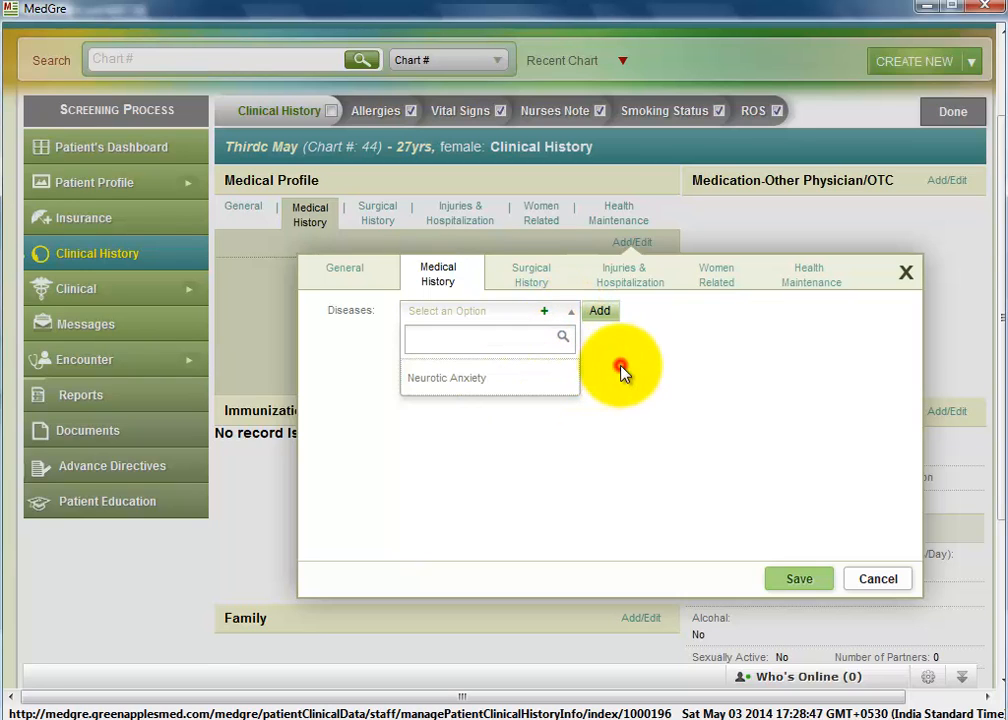
left_click(600, 312)
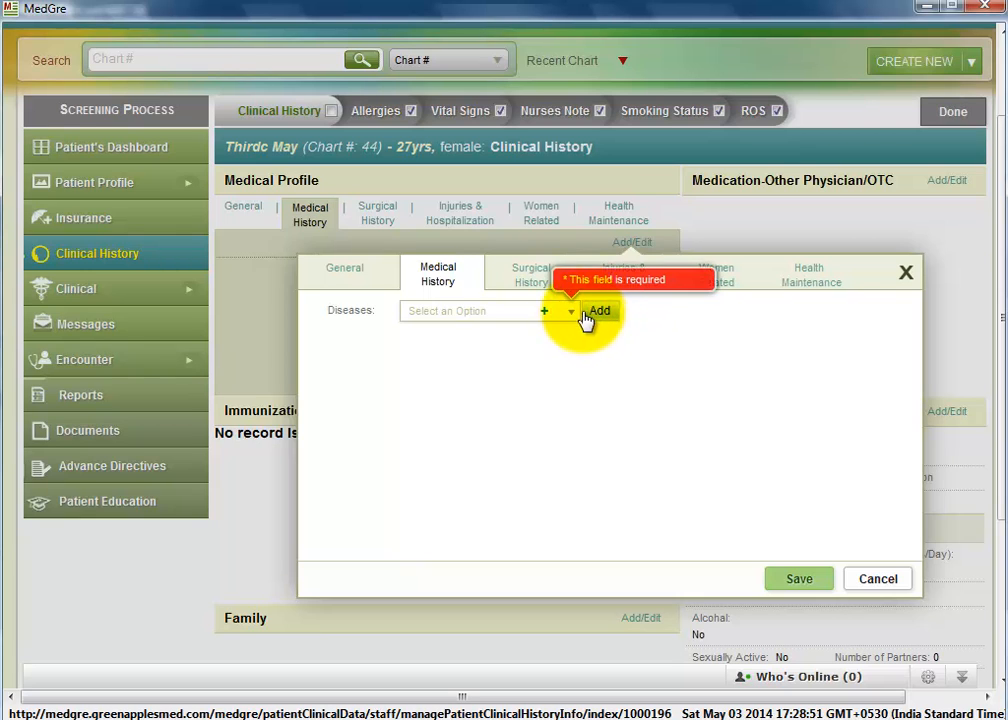
left_click(571, 311)
left_click(639, 354)
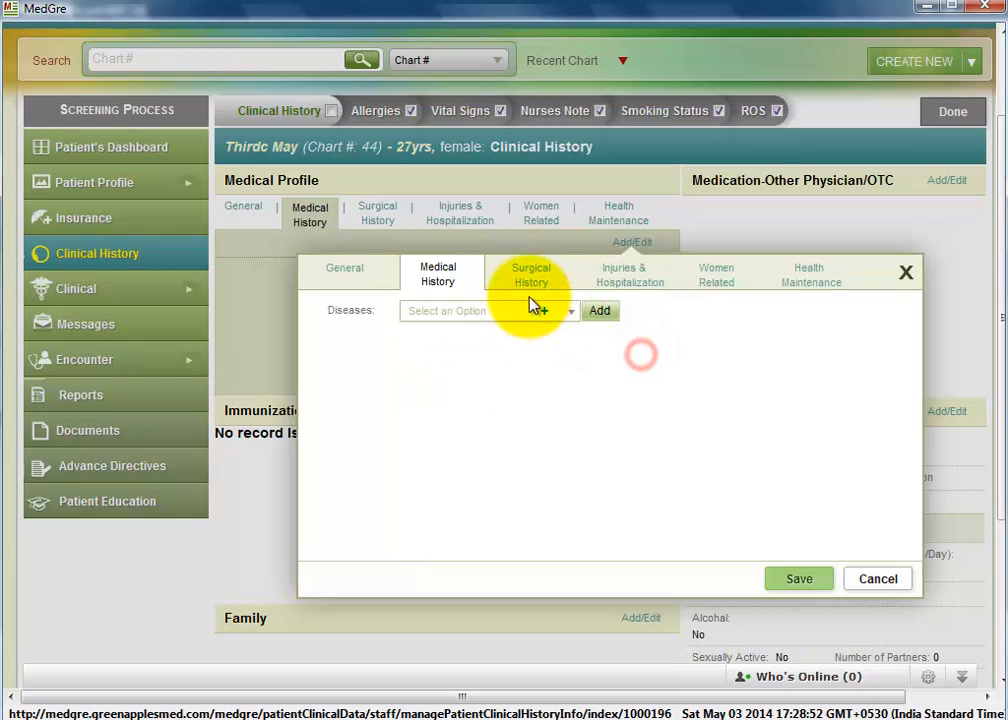
left_click(571, 311)
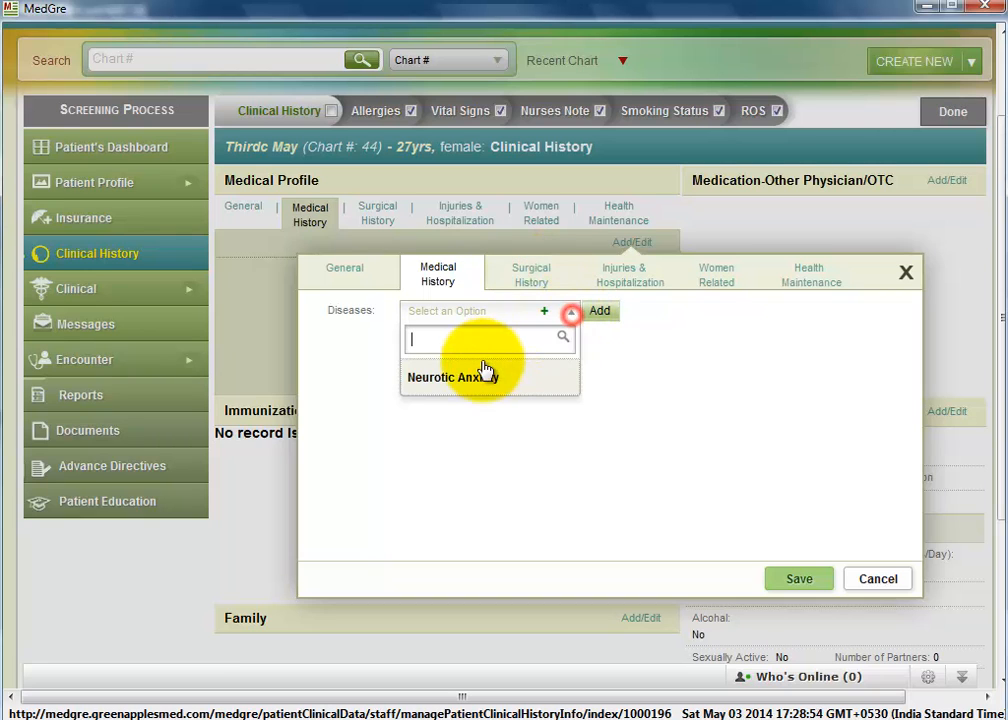
left_click(602, 312)
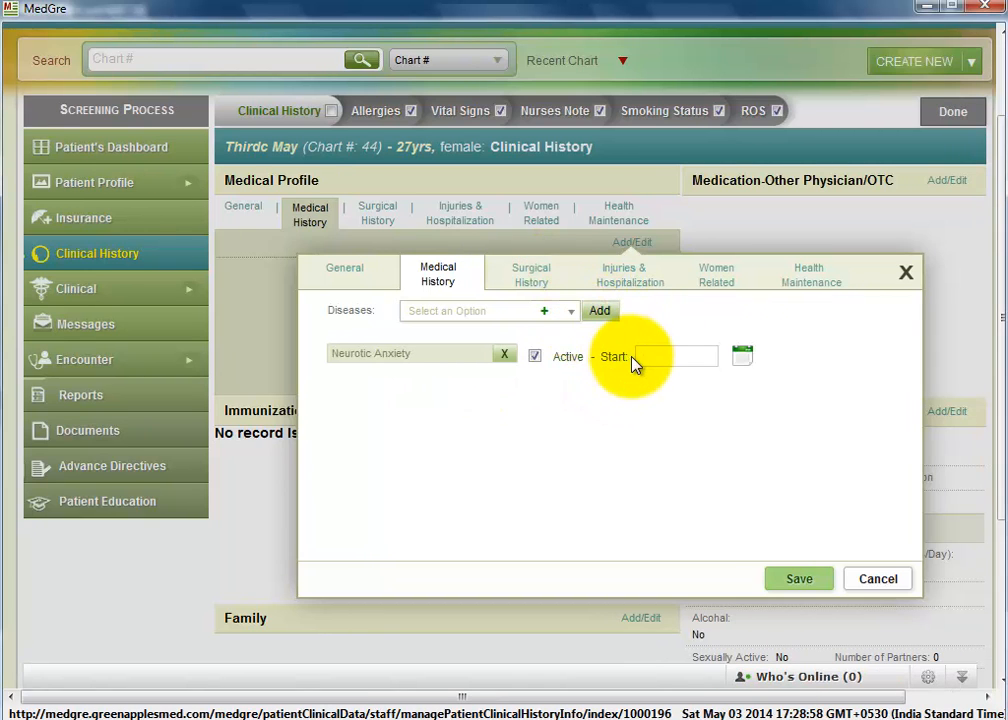
left_click(741, 357)
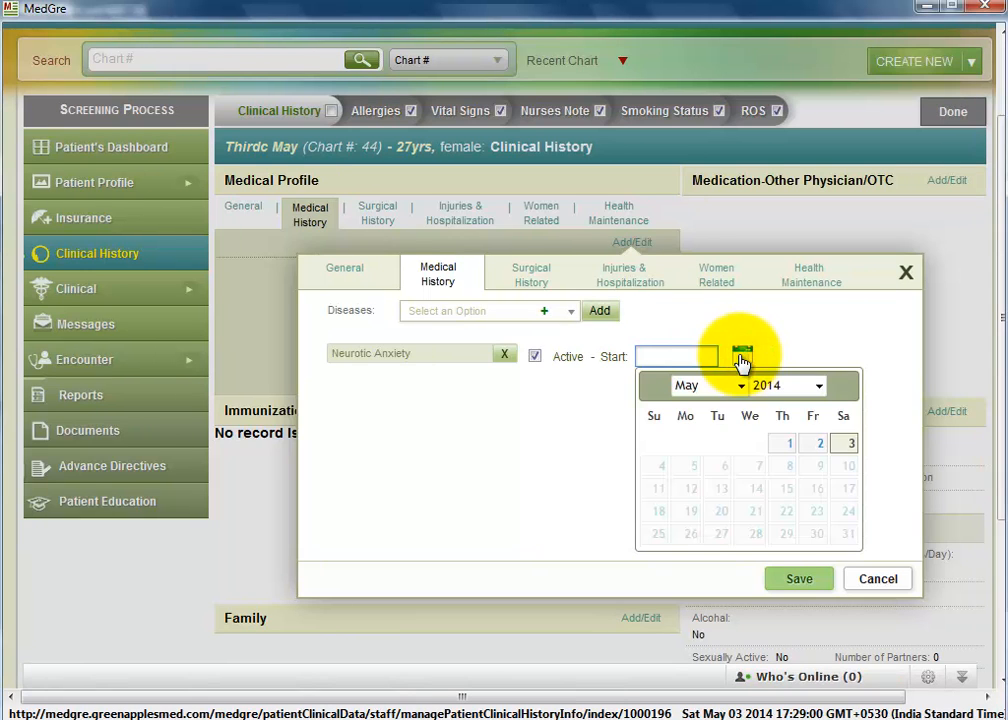
left_click(803, 349)
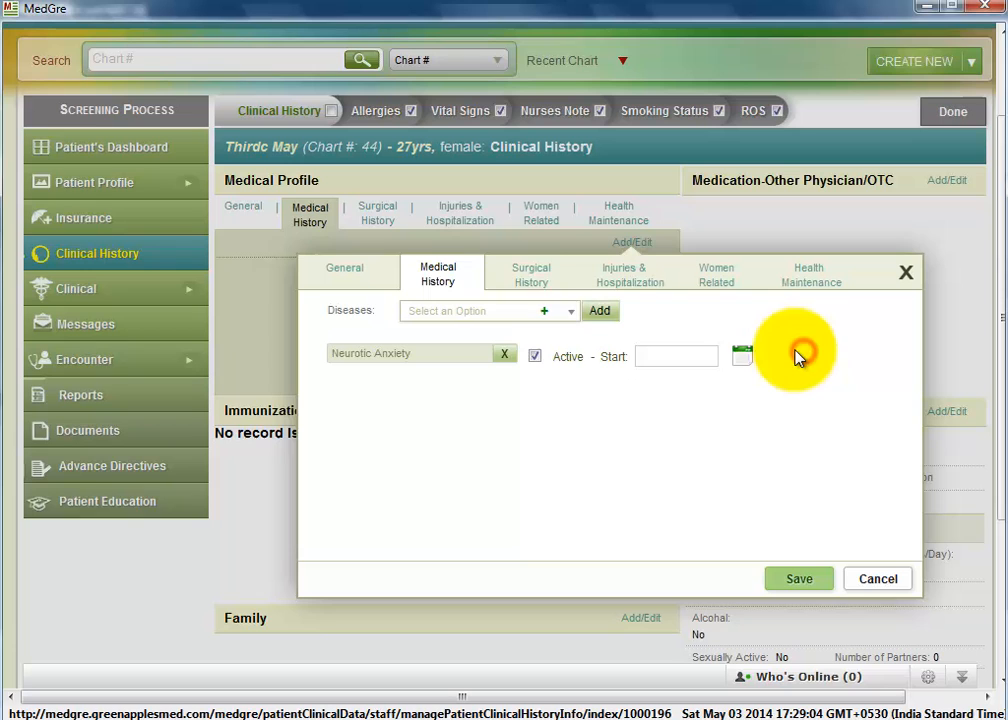
Step: Add Cataracts to the operations and surgeries in the Surgical History, leaving its date blank
left_click(522, 280)
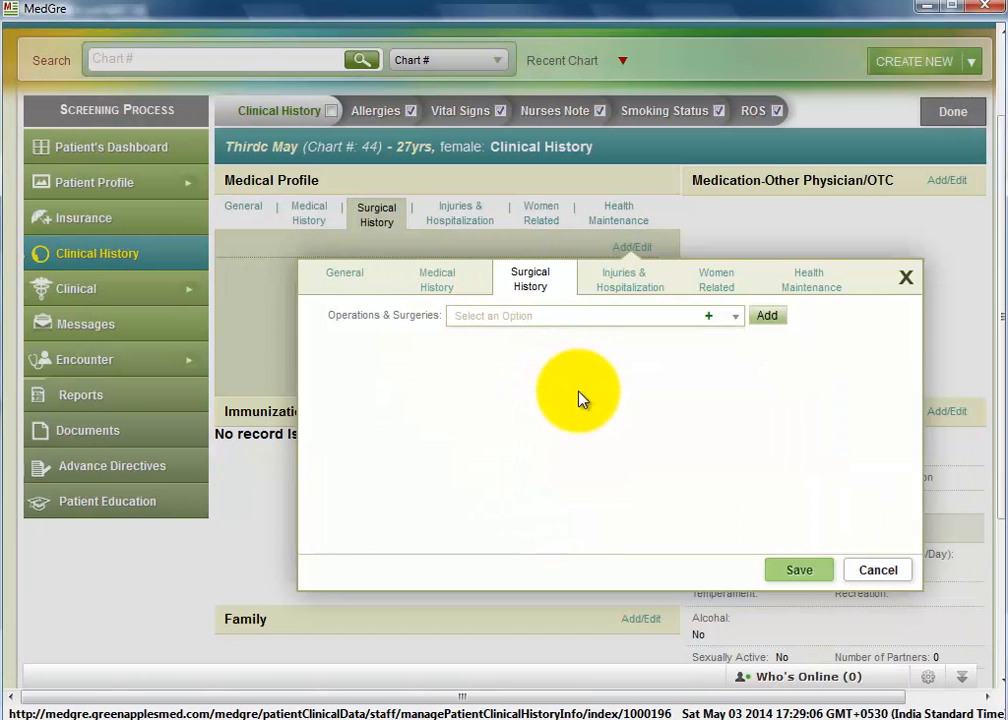
left_click(734, 321)
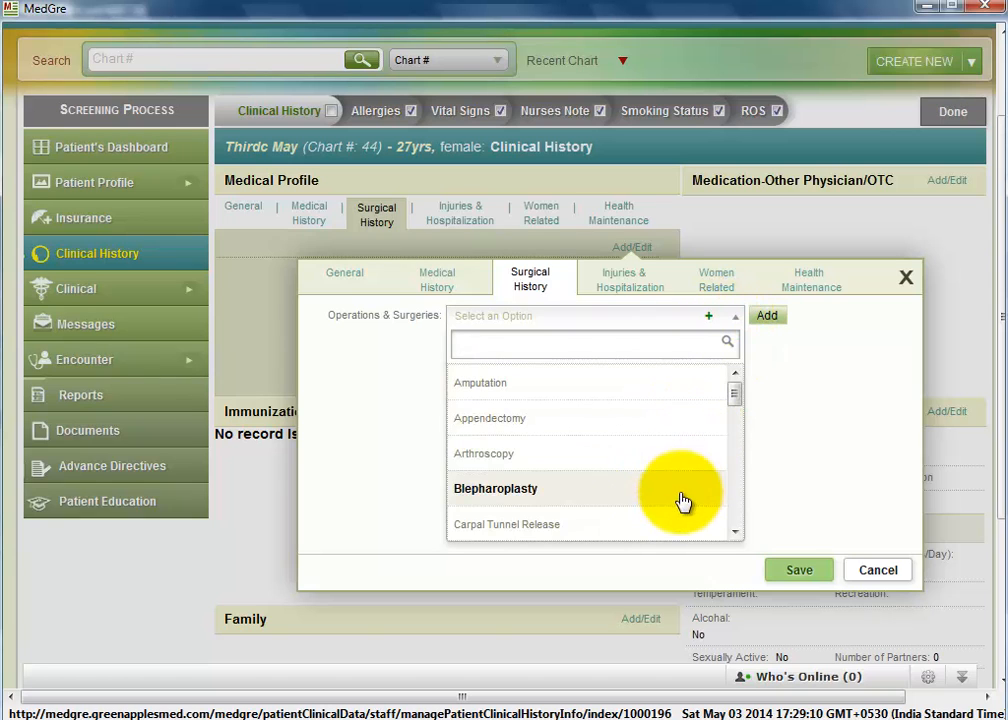
left_click(736, 533)
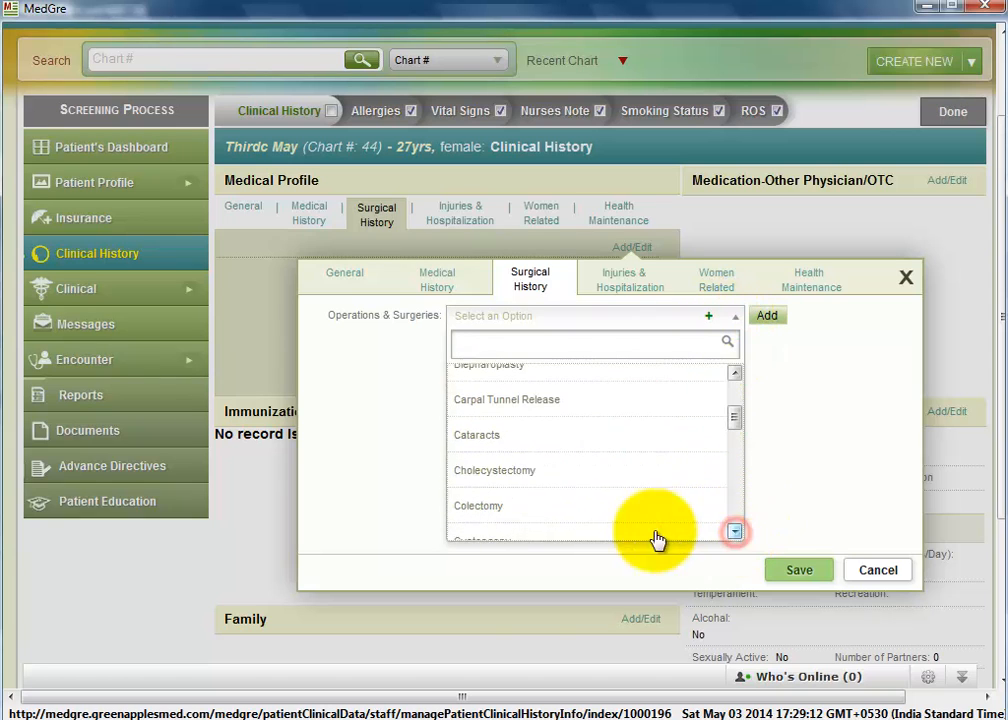
left_click(521, 420)
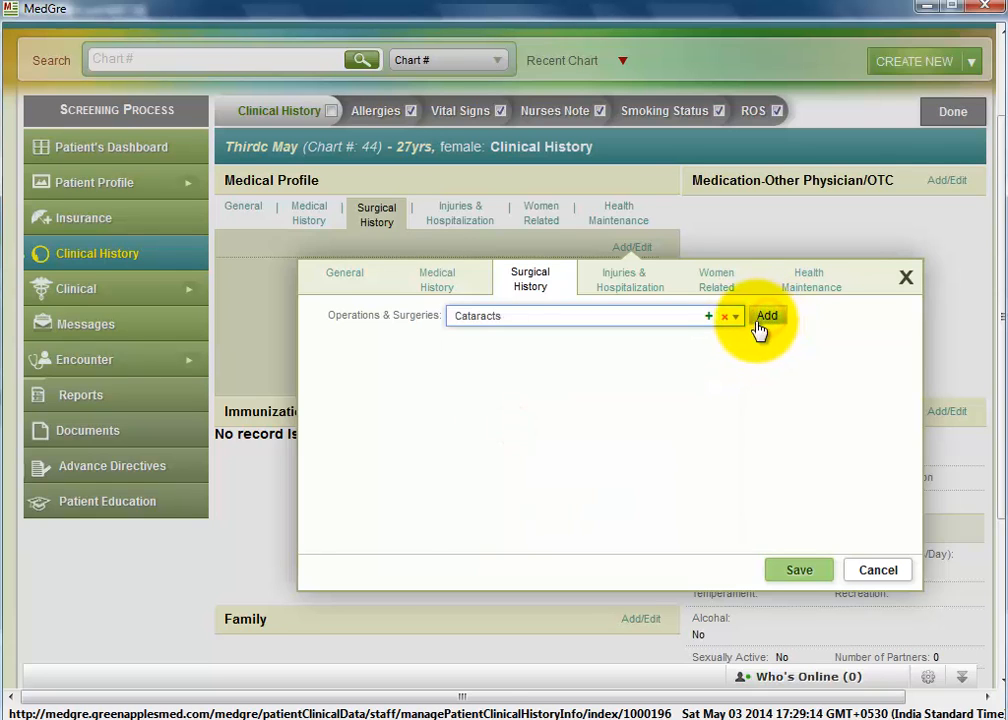
left_click(760, 318)
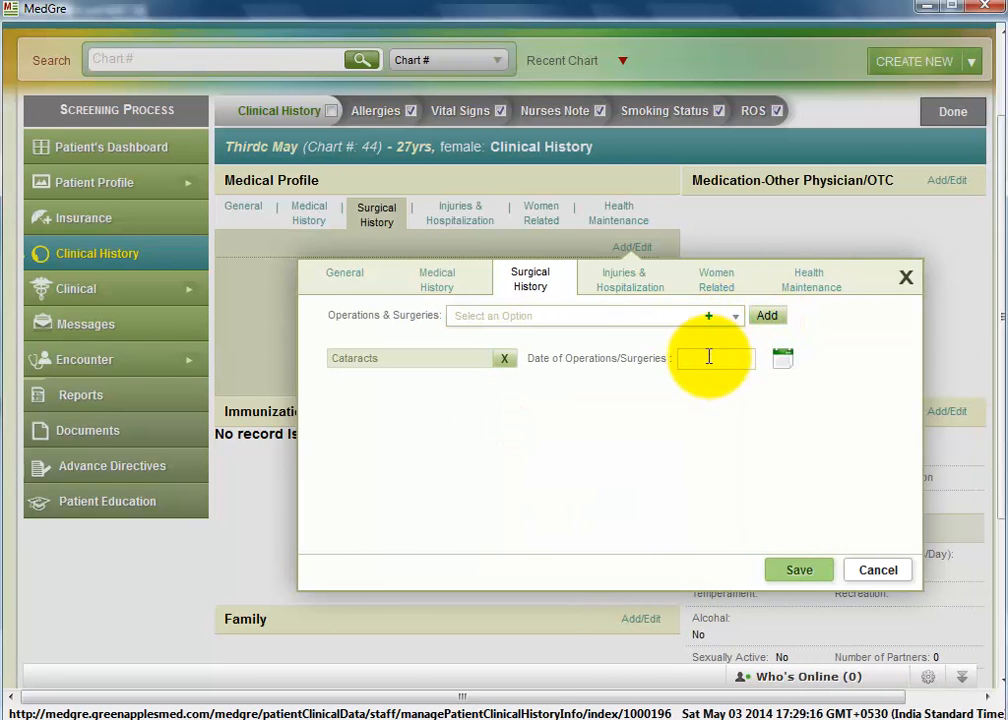
left_click(783, 360)
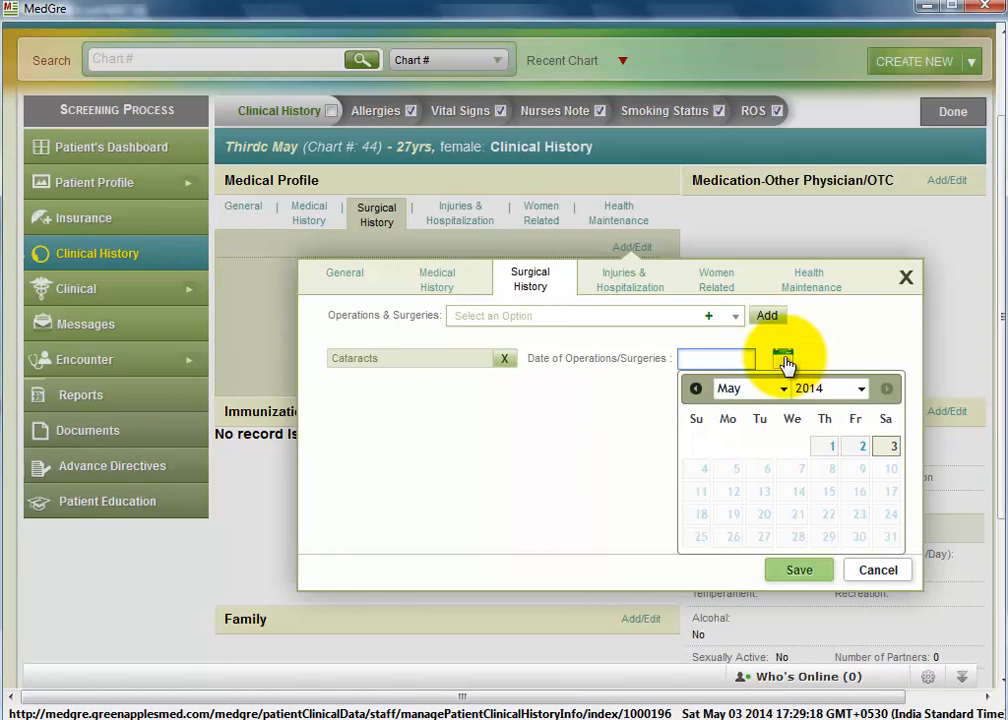
left_click(838, 348)
Step: Add Ankle Injuries to the Injuries & Hospitalization history, leaving its date blank
left_click(613, 285)
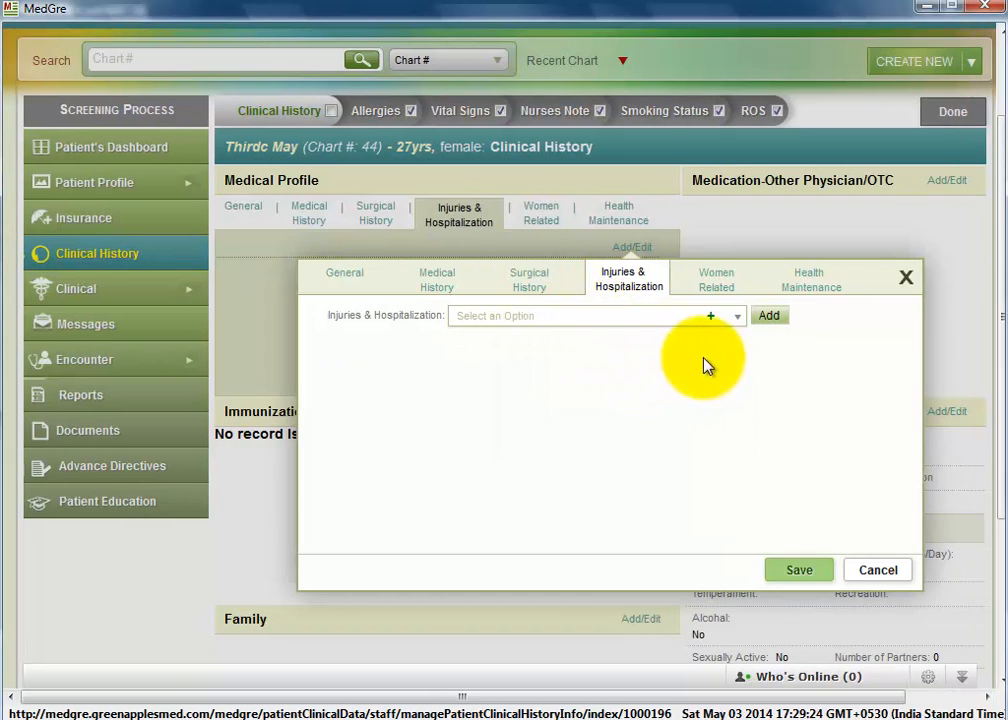
left_click(737, 316)
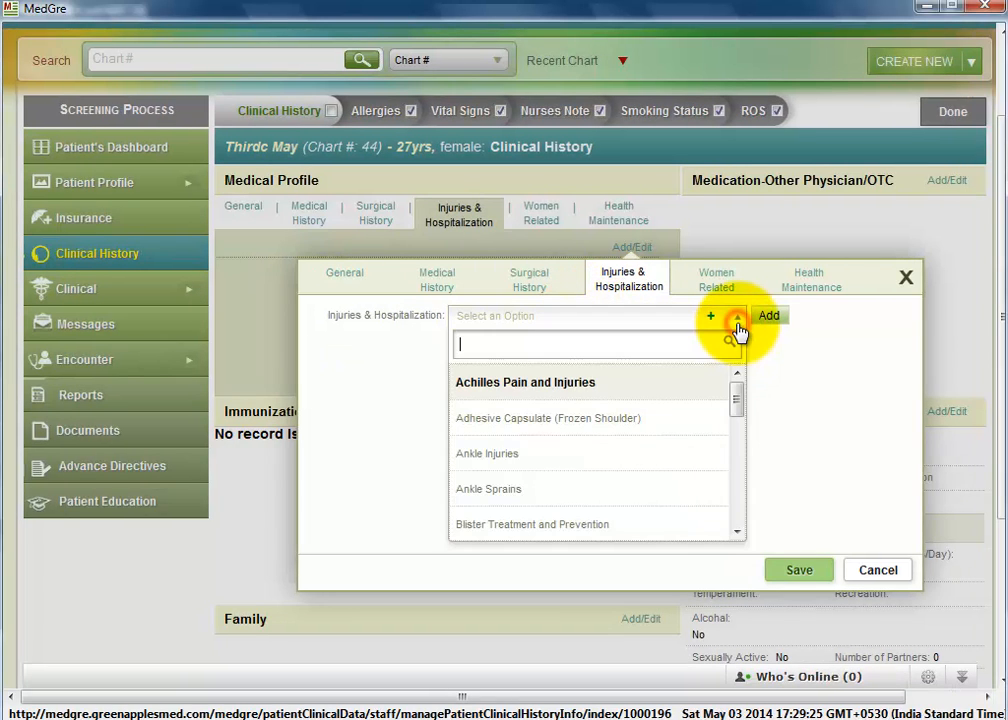
left_click(563, 457)
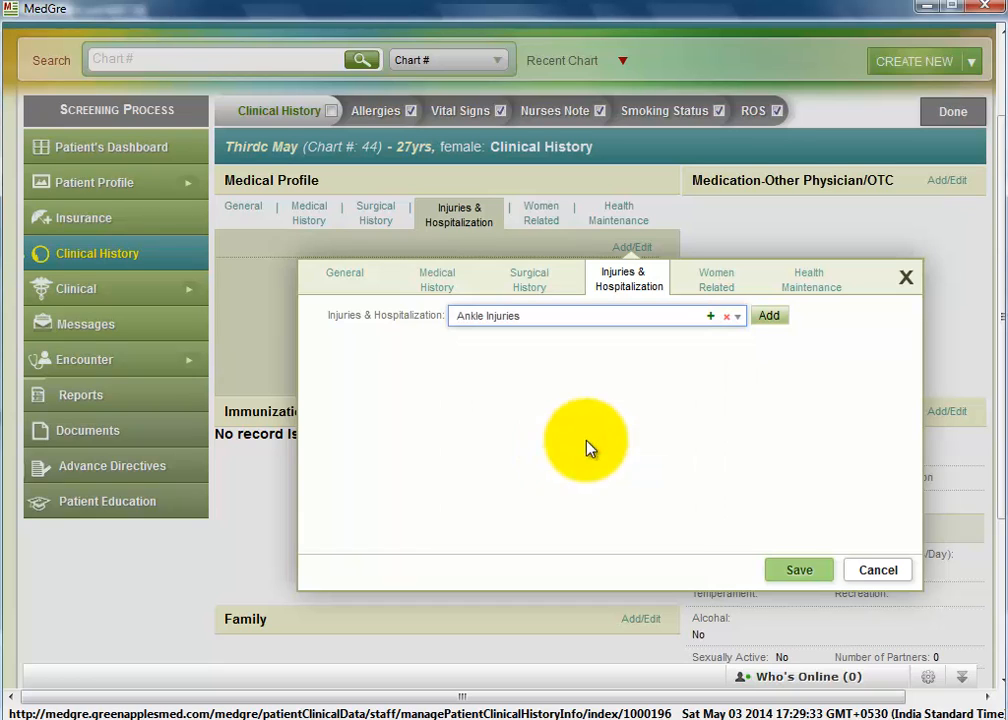
left_click(768, 316)
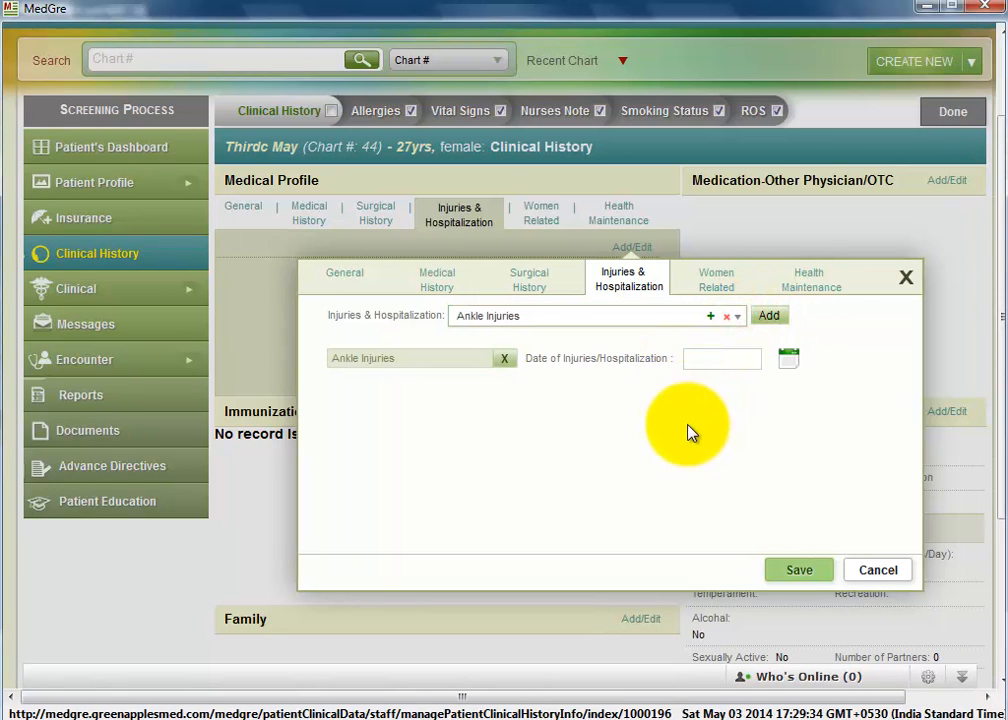
left_click(789, 360)
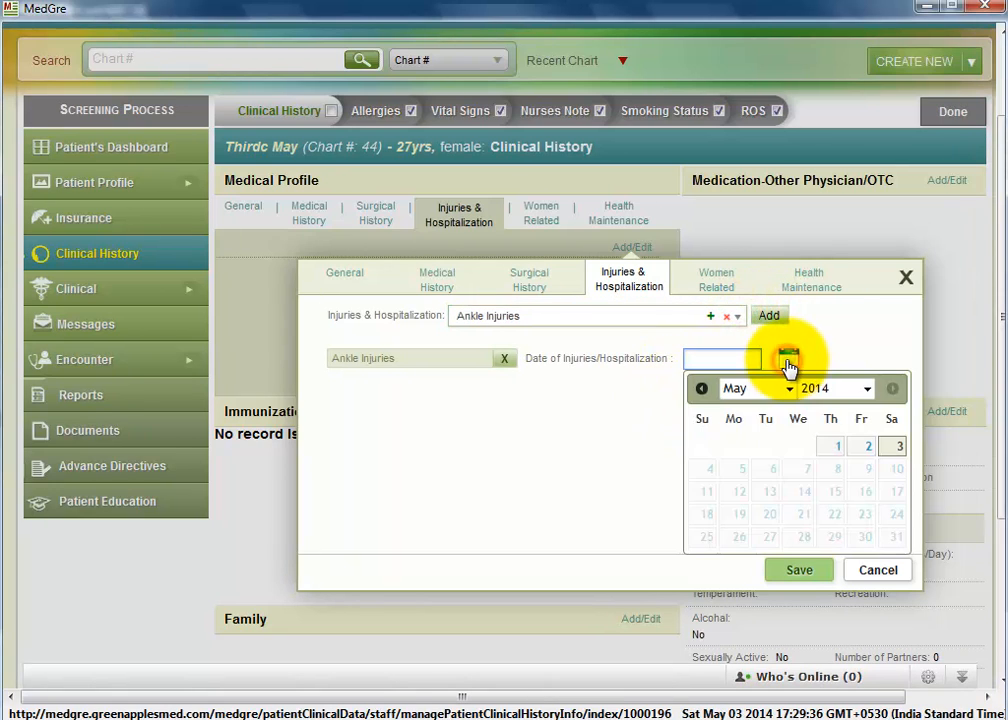
left_click(866, 390)
left_click(868, 391)
left_click(843, 342)
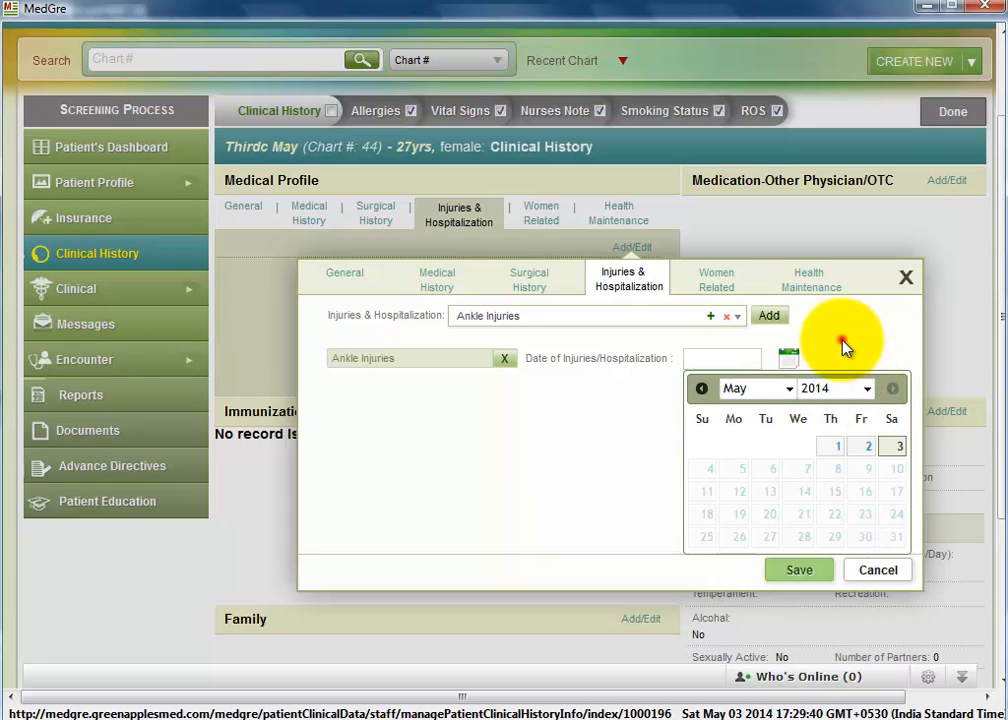
Step: Review the Women Related questions on pregnancy, trying to get pregnant, nursing and oral contraceptives, leaving them all unmarked
left_click(716, 284)
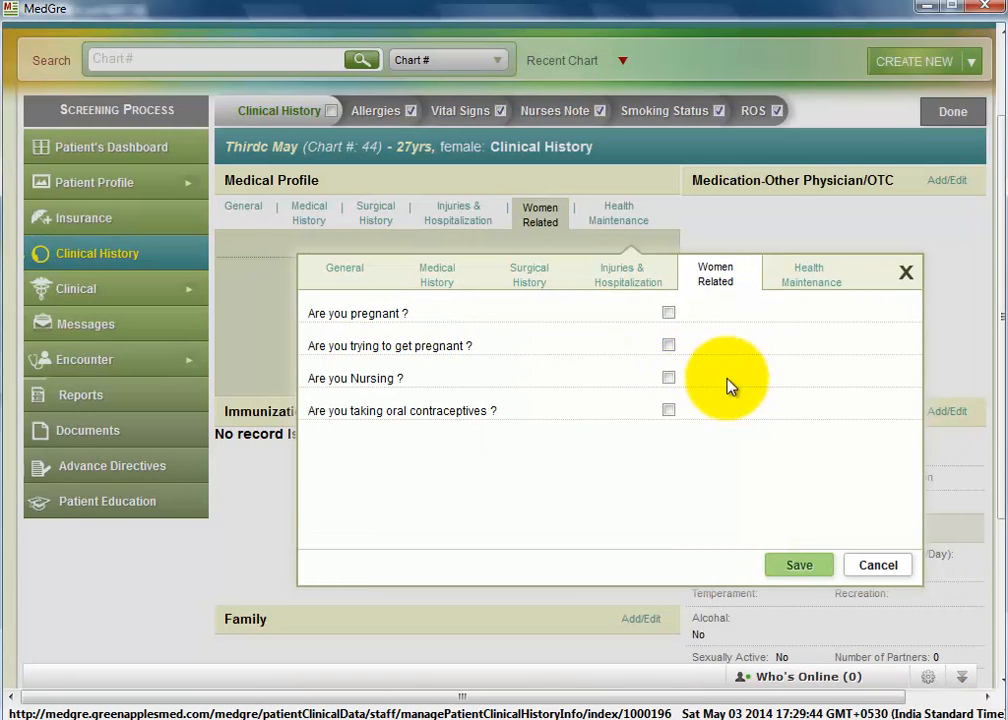
left_click(672, 343)
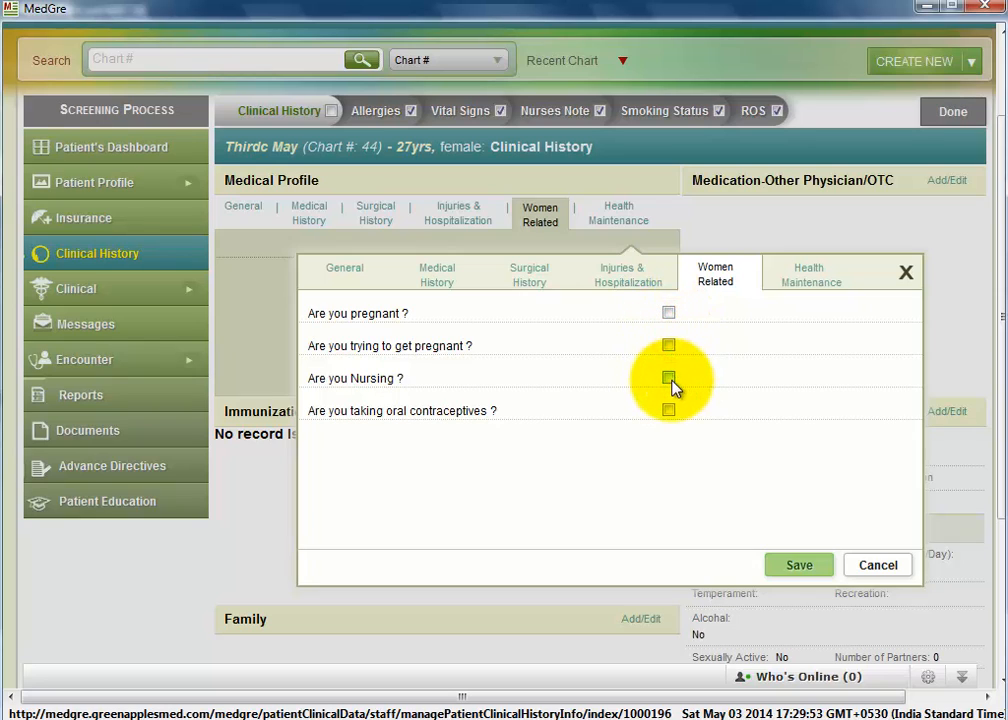
left_click(669, 379)
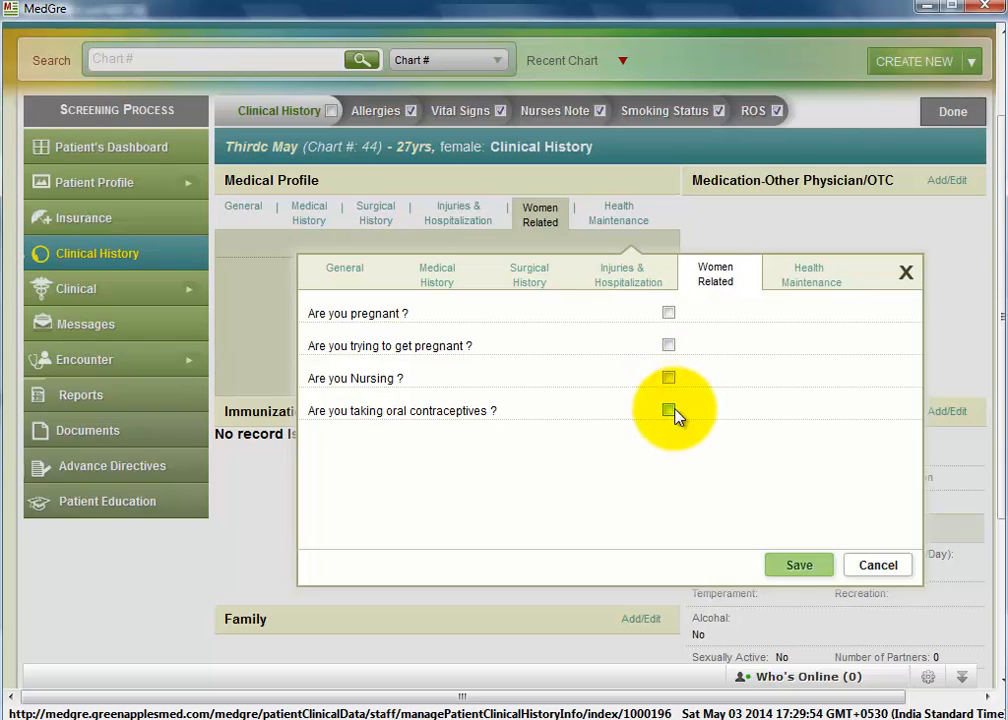
left_click(670, 410)
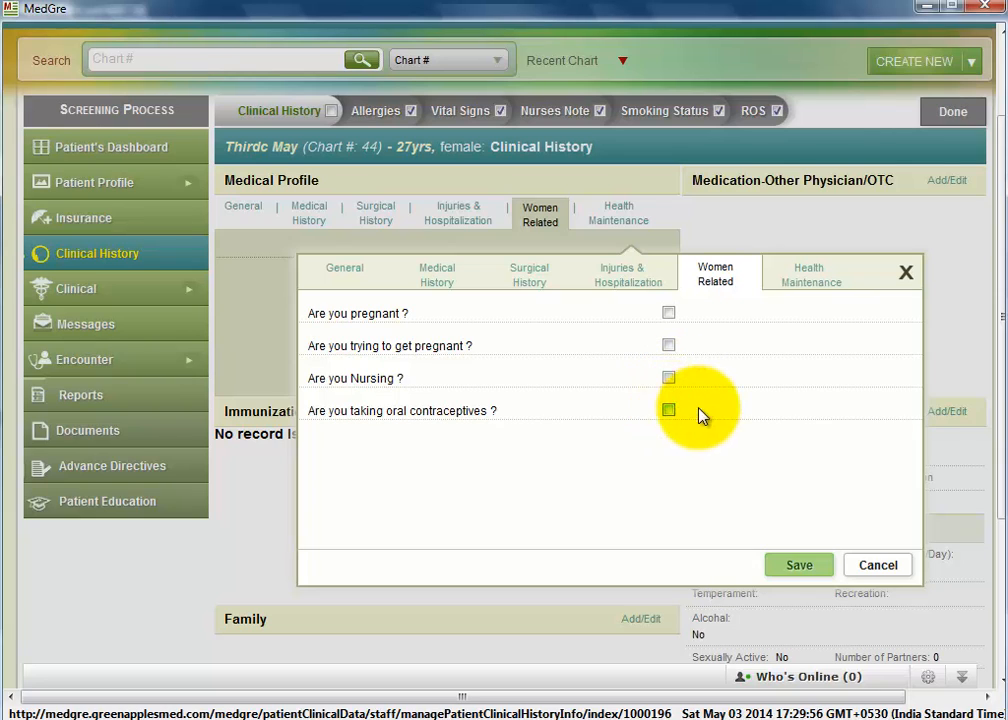
left_click(808, 279)
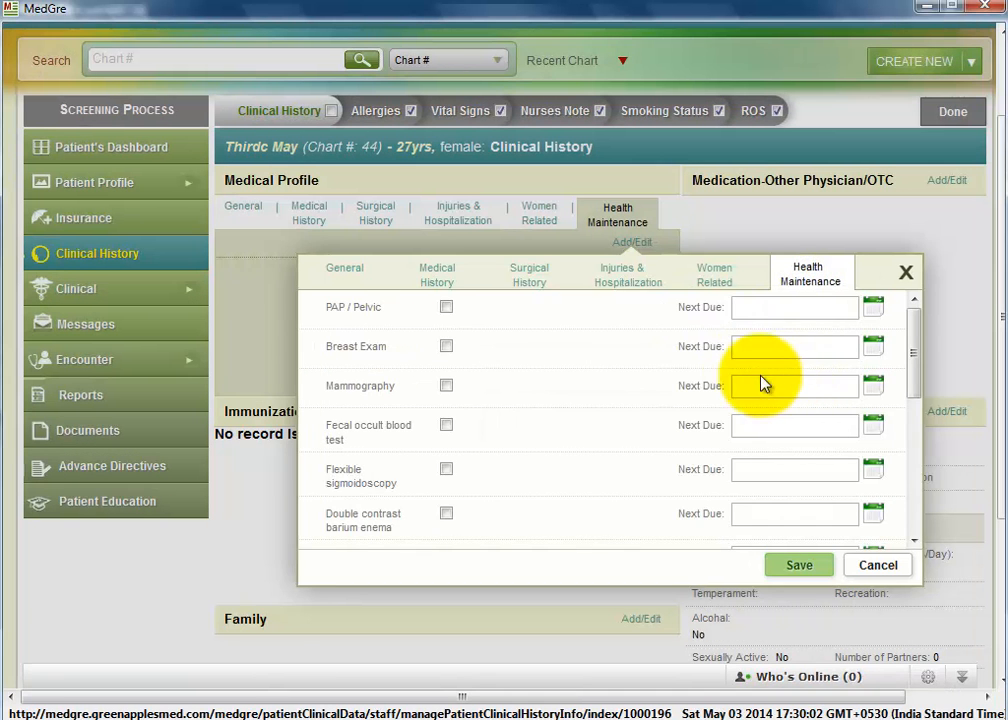
left_click(449, 313)
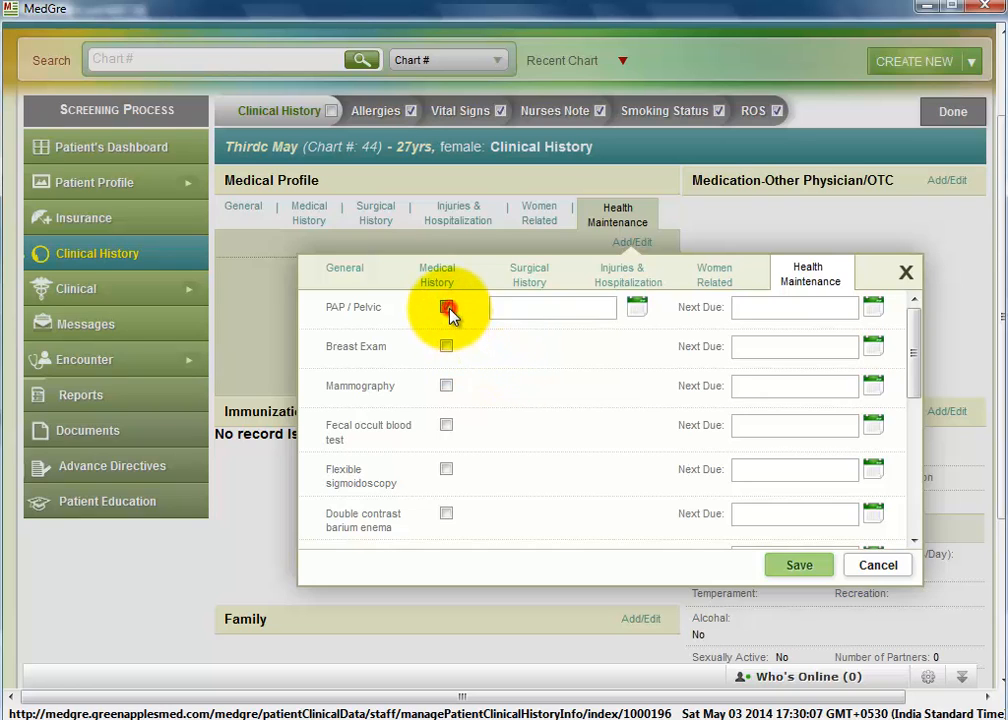
left_click(449, 313)
left_click(448, 345)
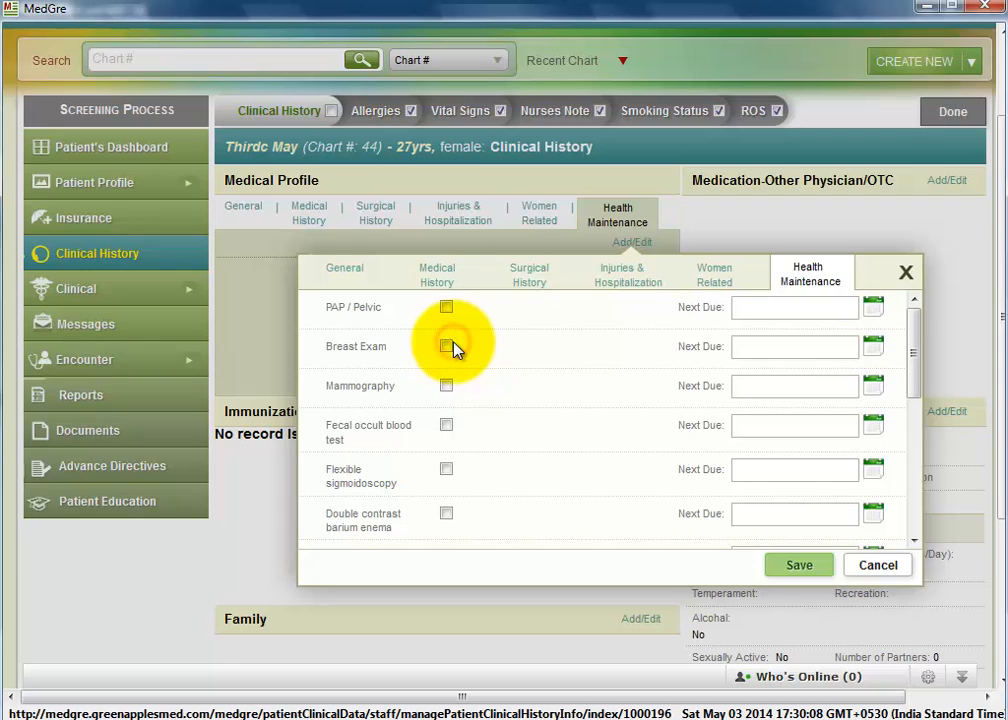
left_click(450, 348)
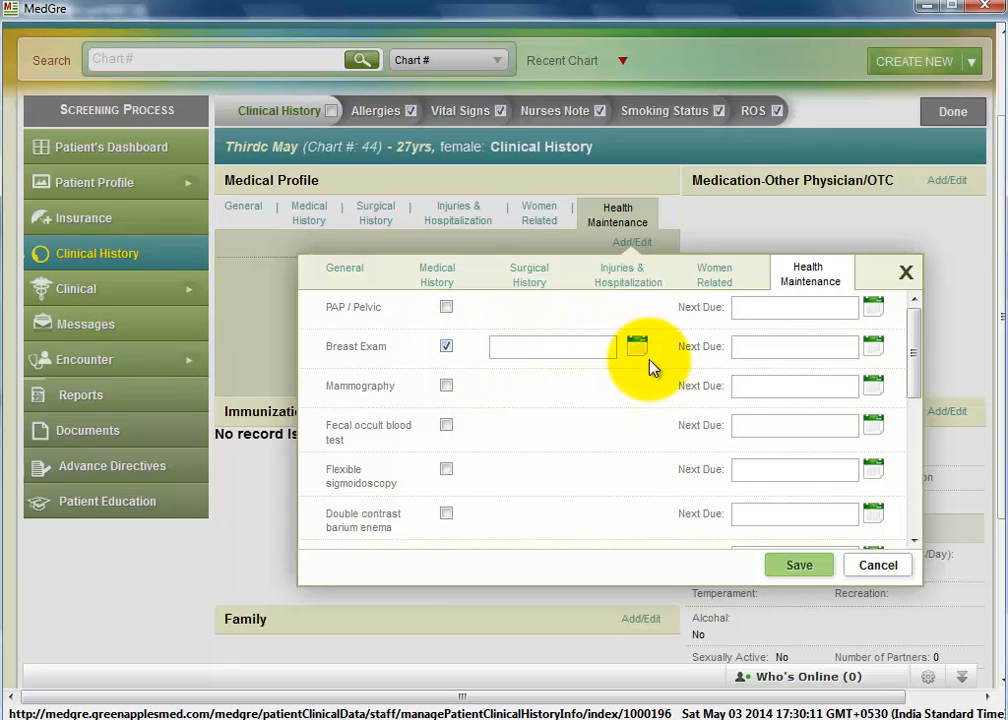
left_click(635, 349)
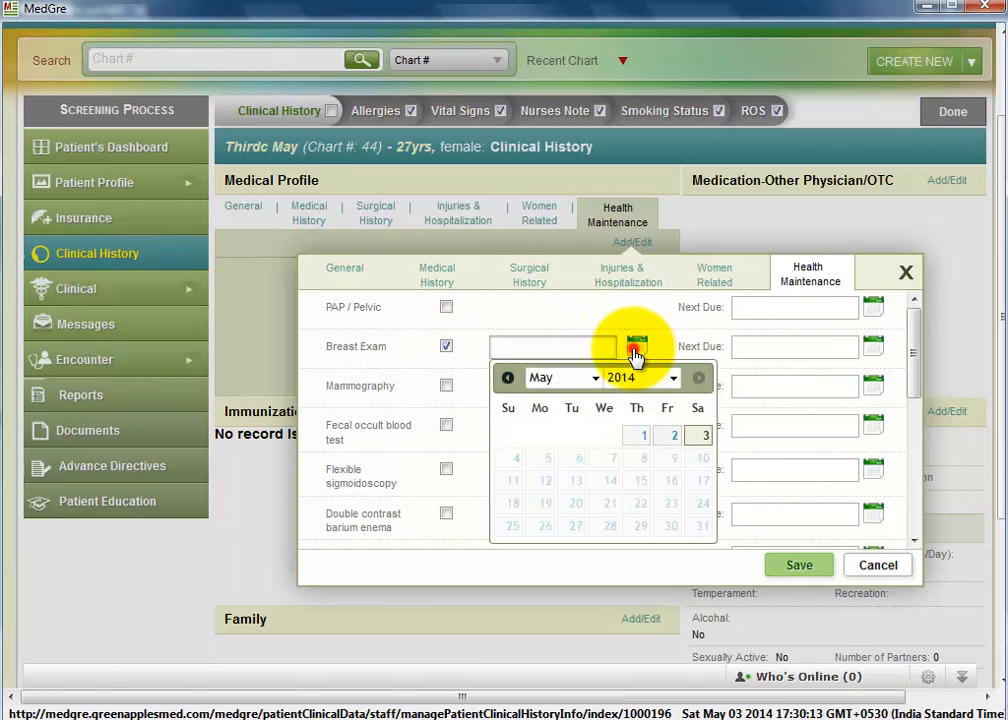
left_click(635, 352)
left_click(446, 347)
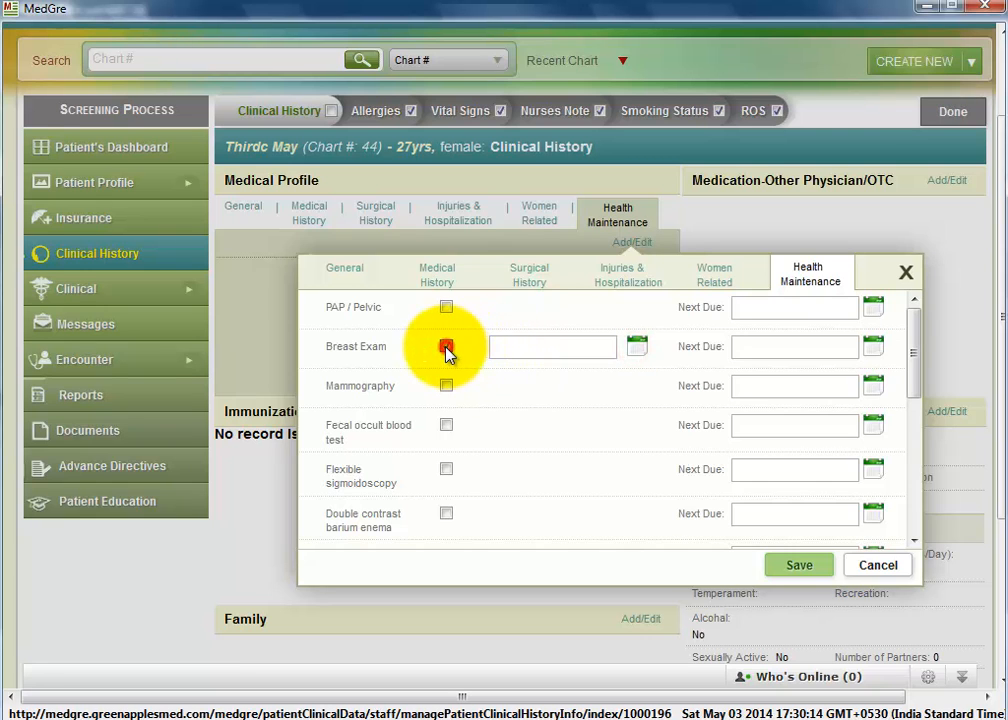
Step: Save the medical profile and display its Medical History section
left_click(797, 566)
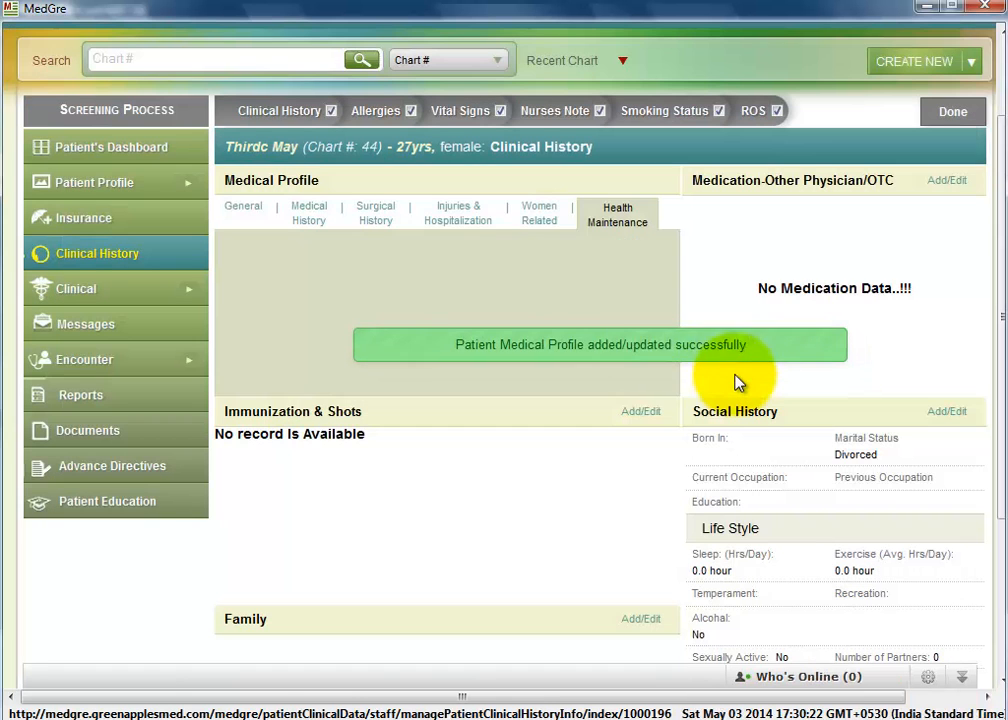
left_click(312, 220)
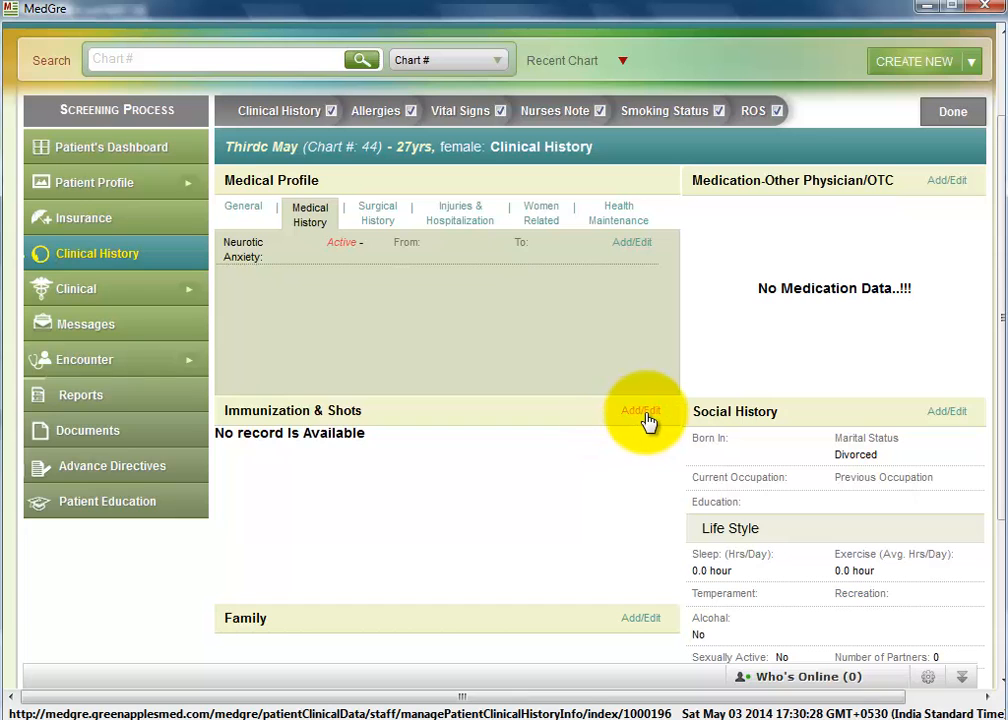
Step: Start an Immunization & Shots entry for the diphtheria, tetanus toxoids and pertussis vaccine, with INFANRIX as the associated vaccine
left_click(642, 414)
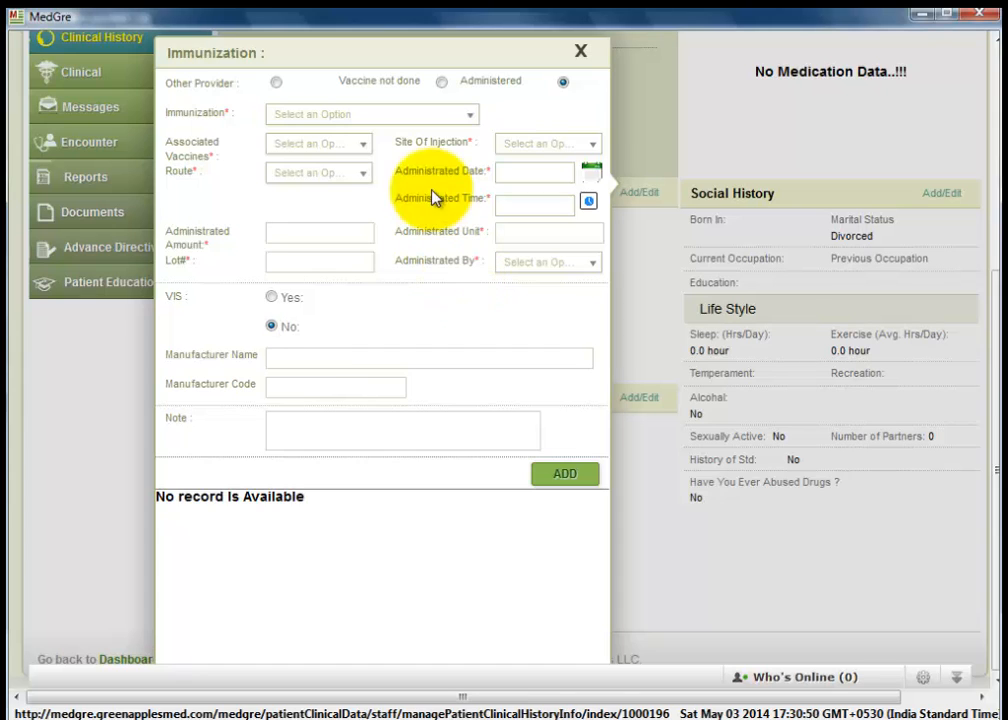
left_click(469, 117)
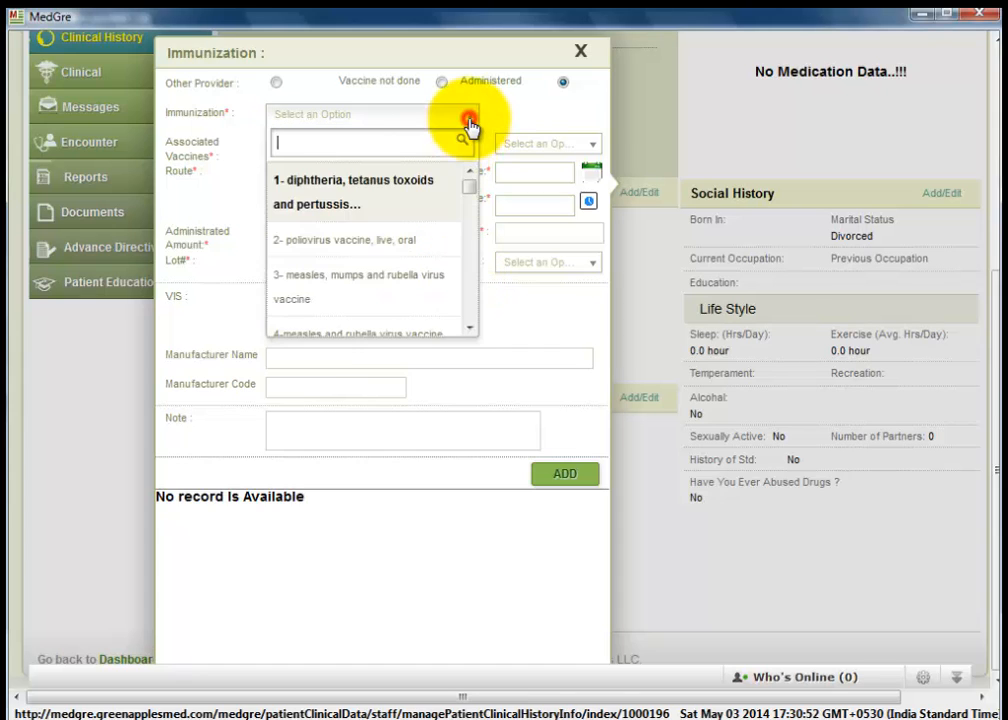
left_click(338, 196)
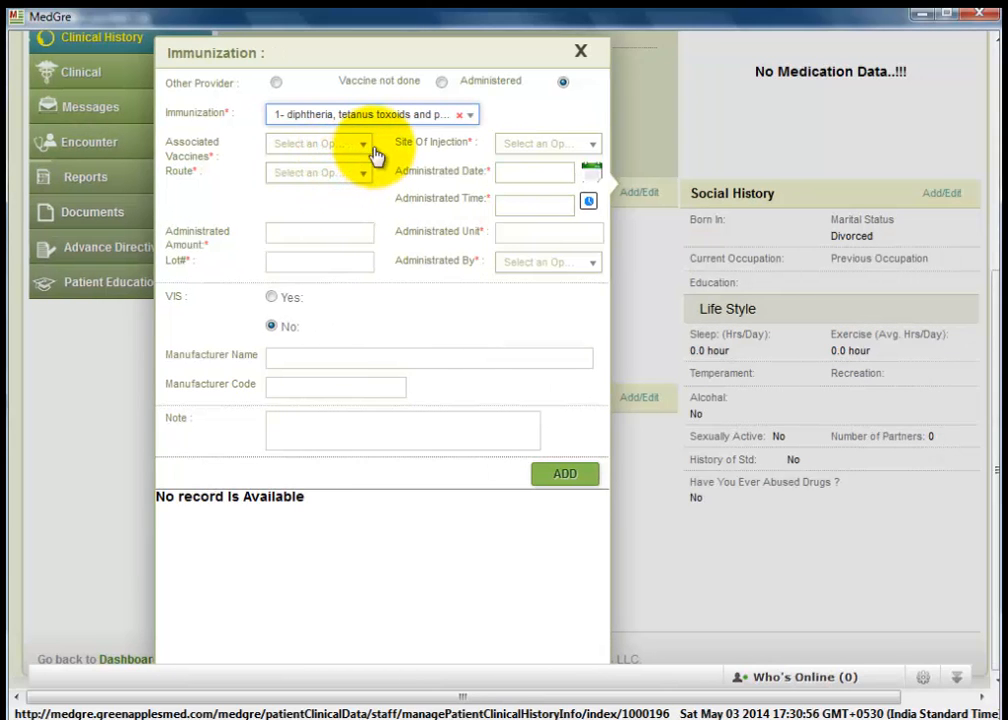
left_click(362, 144)
left_click(325, 212)
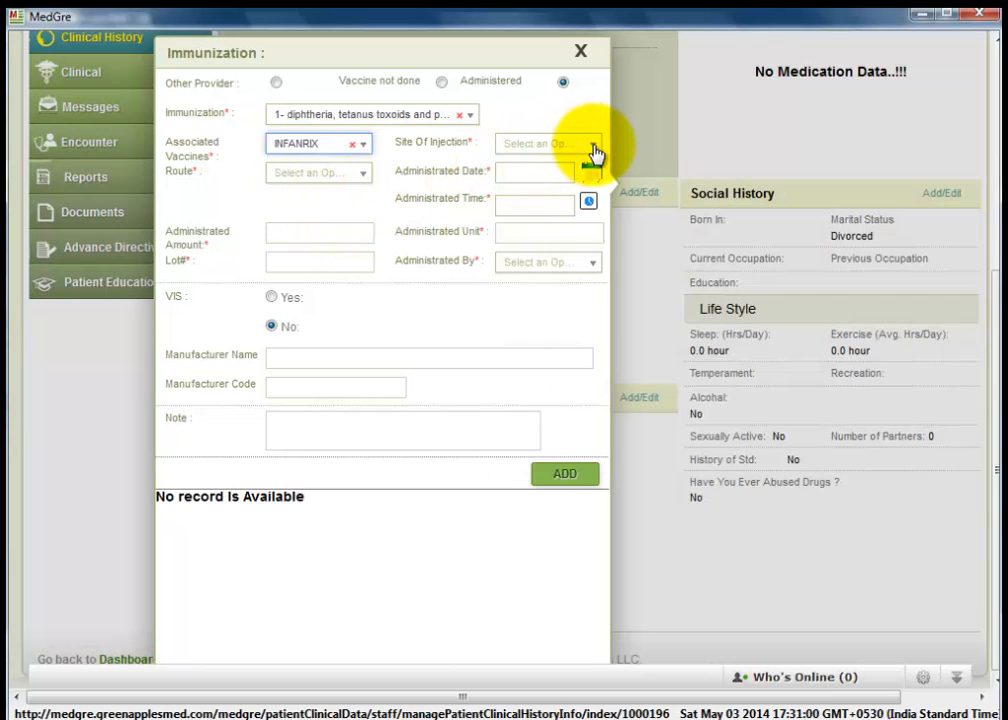
Step: Set the immunization's site of injection to Left Gluteous Medius and its route to Infusion
left_click(596, 152)
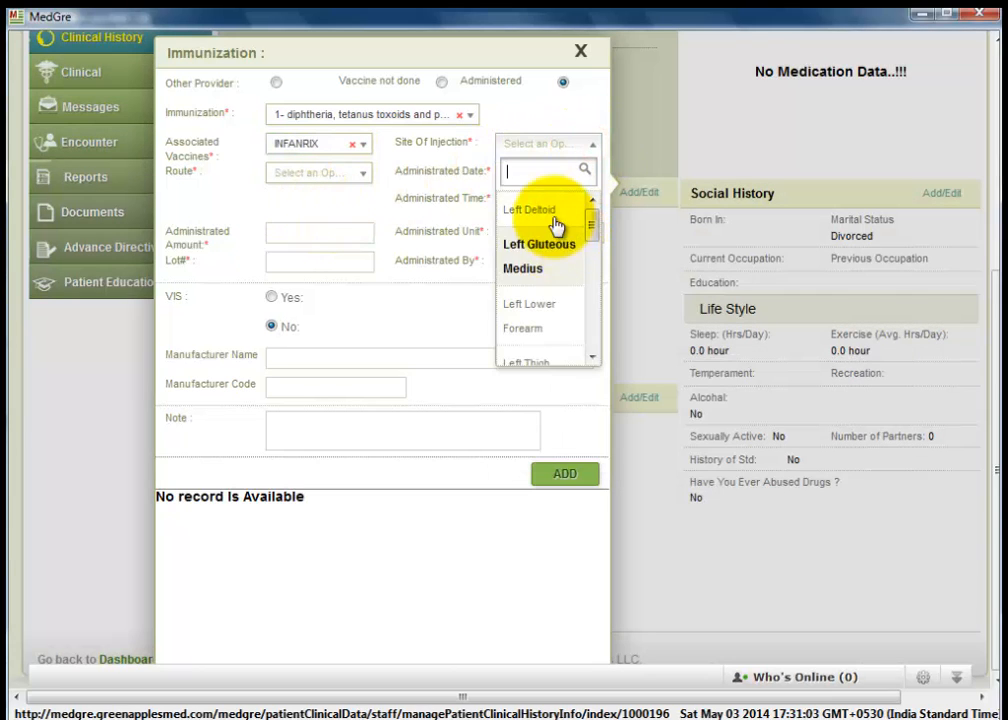
left_click(546, 272)
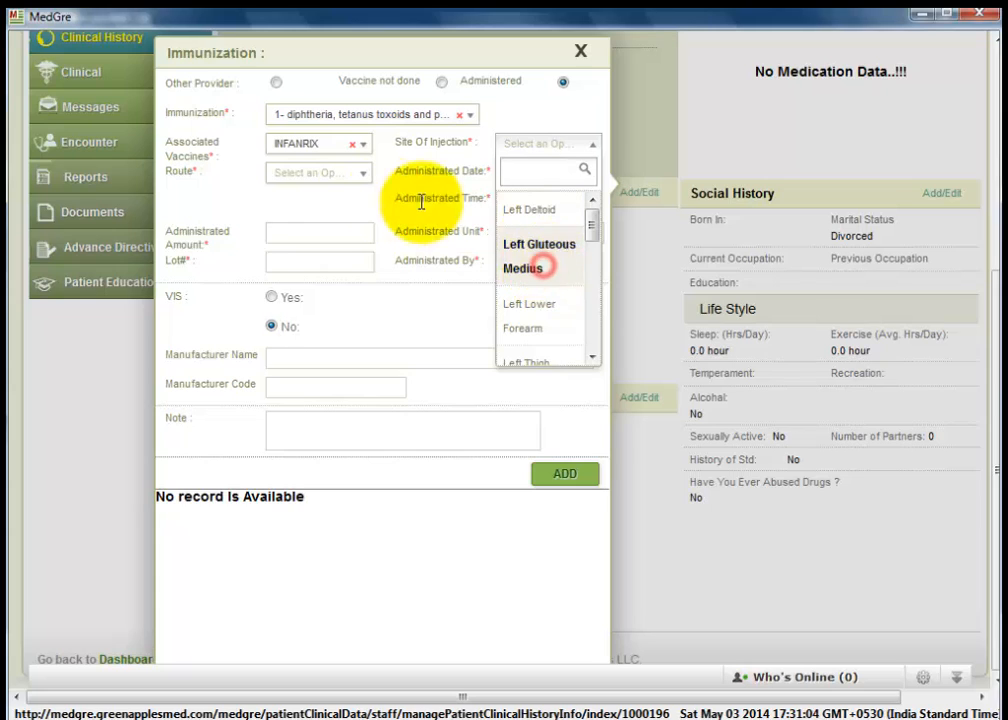
left_click(363, 175)
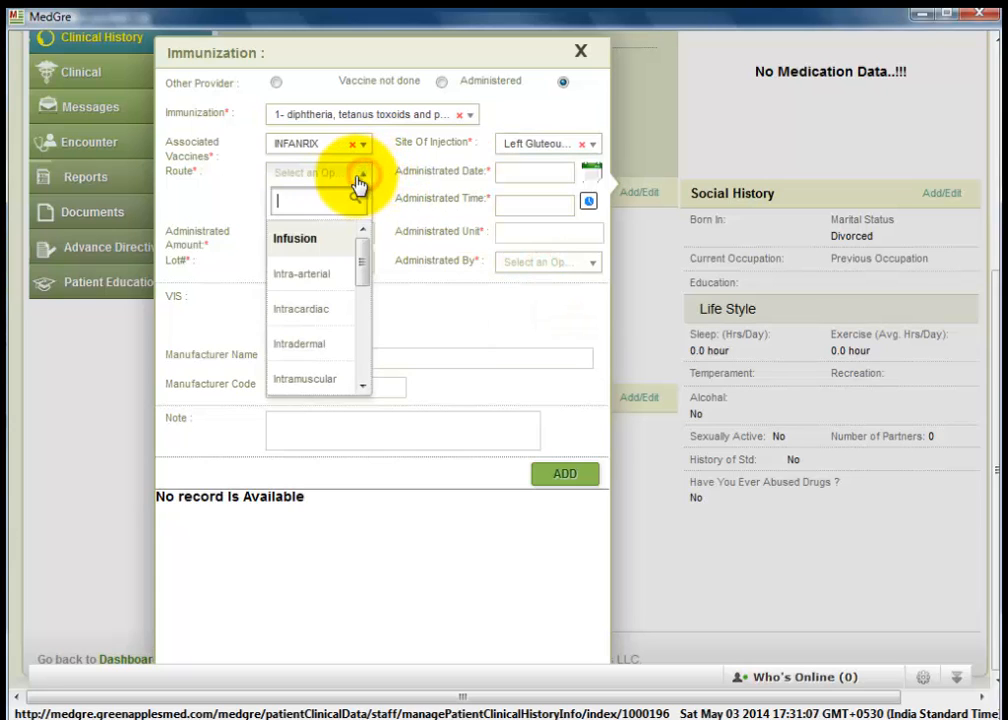
left_click(295, 239)
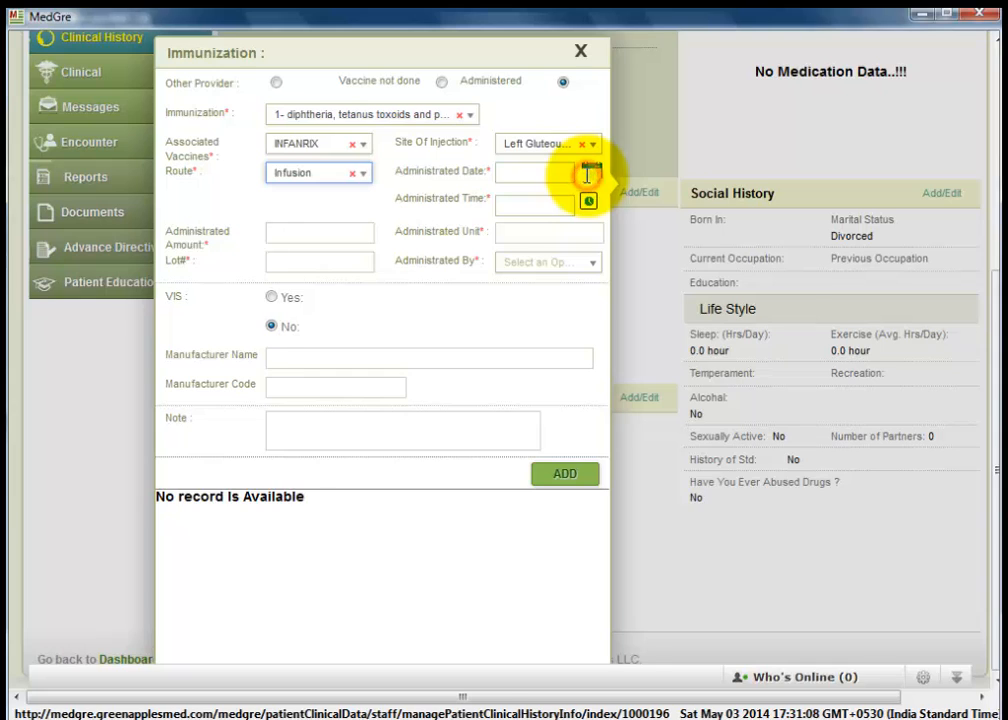
Step: Set the immunization's administration date to 05-01-2014 and its time to 01:00
left_click(587, 175)
left_click(644, 259)
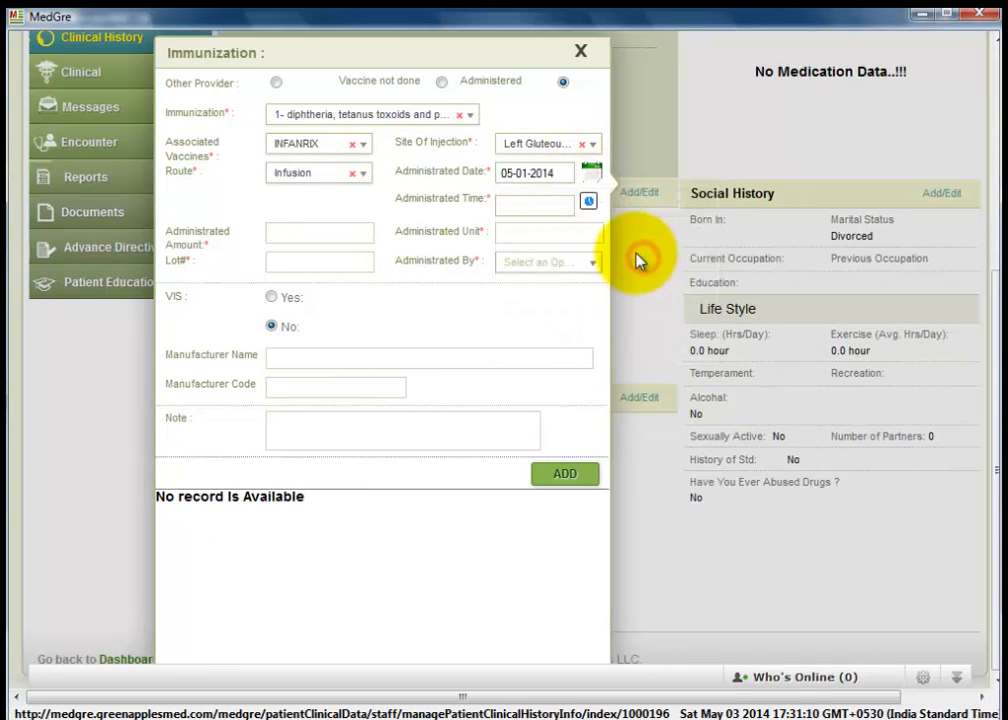
left_click(587, 205)
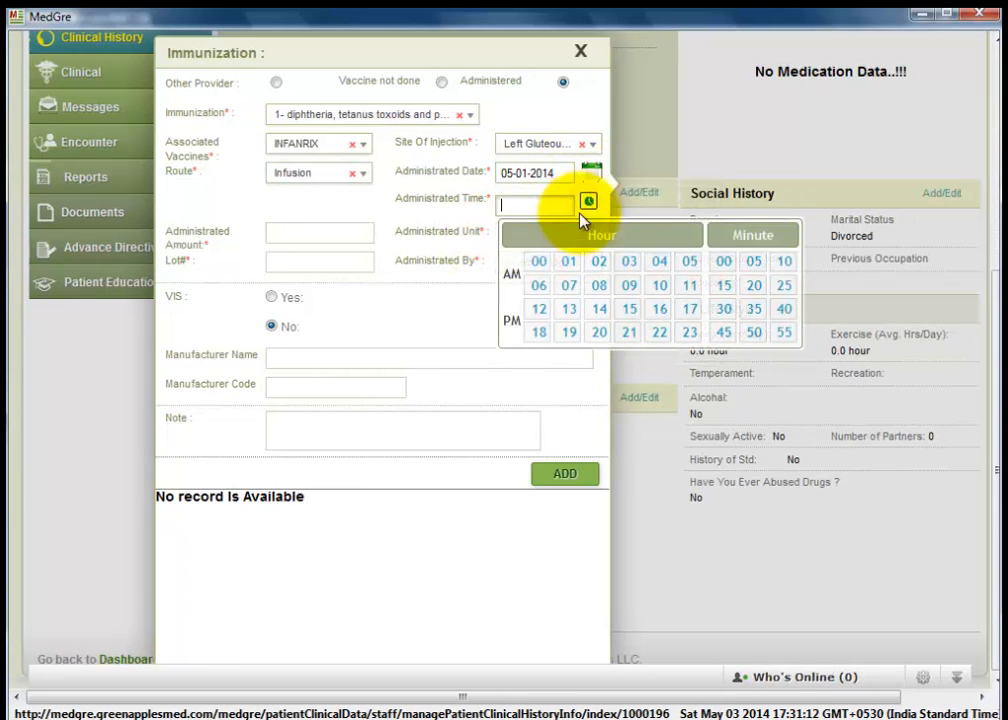
left_click(566, 263)
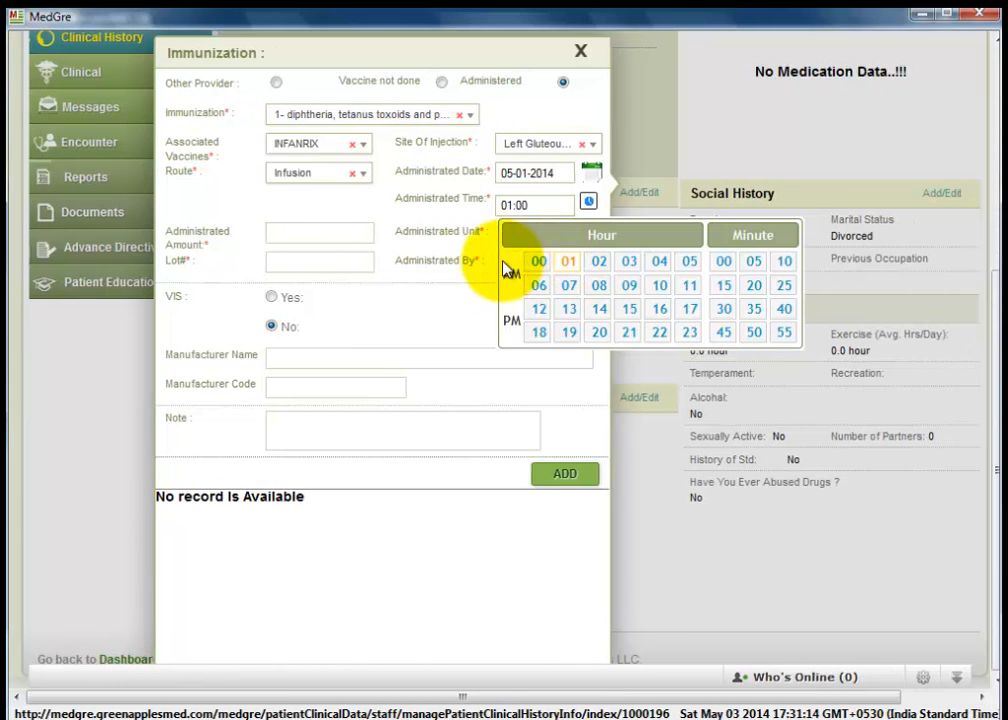
left_click(722, 262)
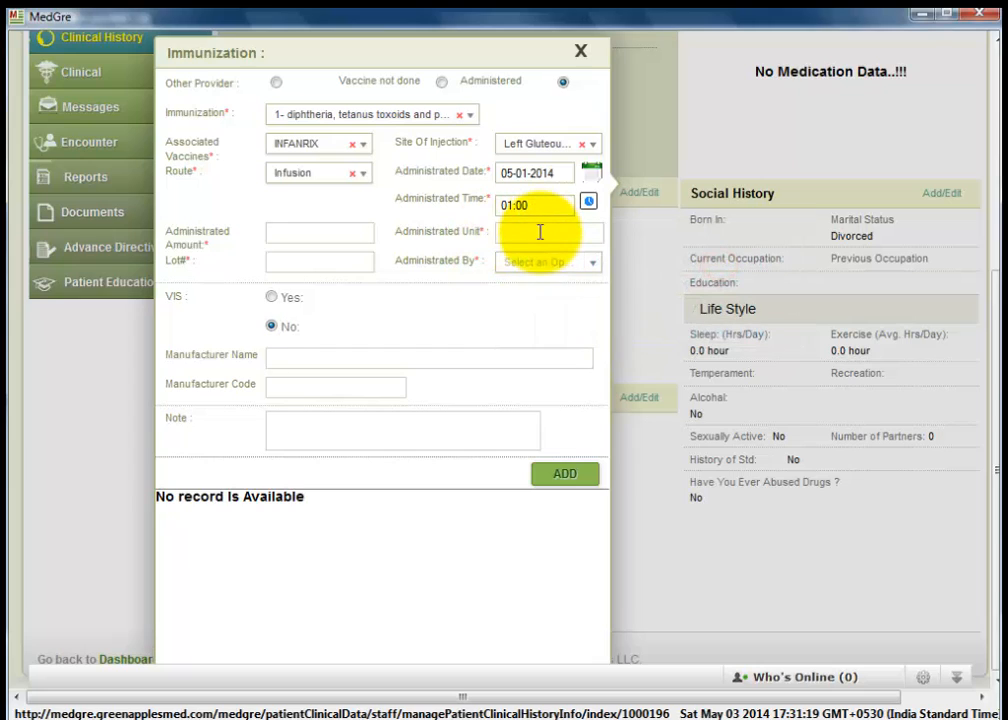
Step: Enter 32 as the administered unit, amount and lot number, and select the second listed doctor as the administering person
left_click(536, 236)
type("32")
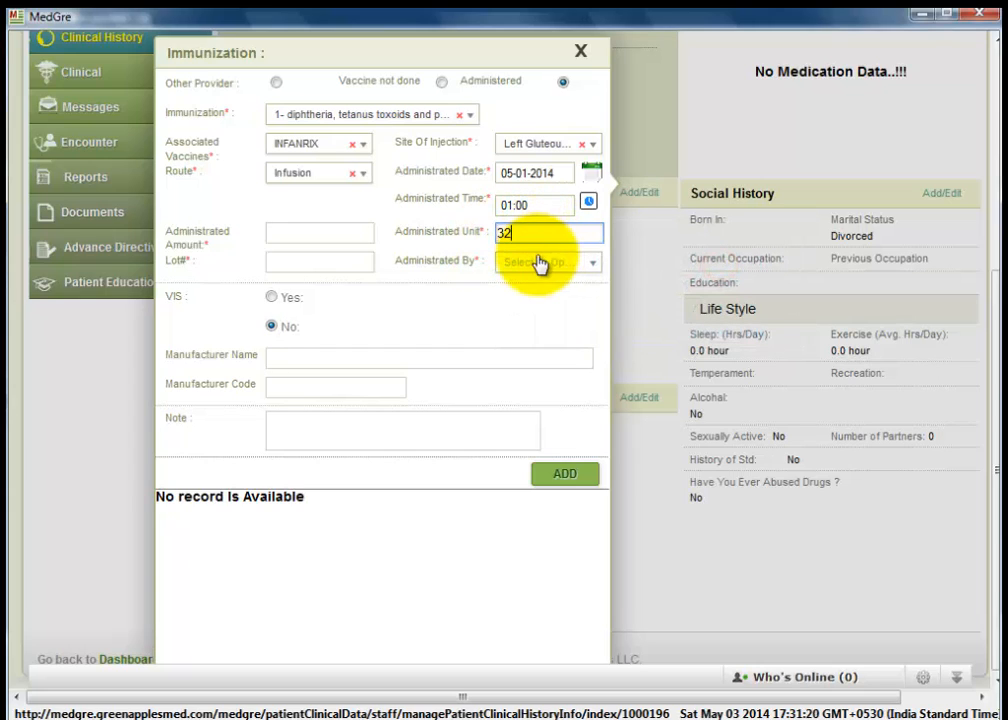
left_click(304, 238)
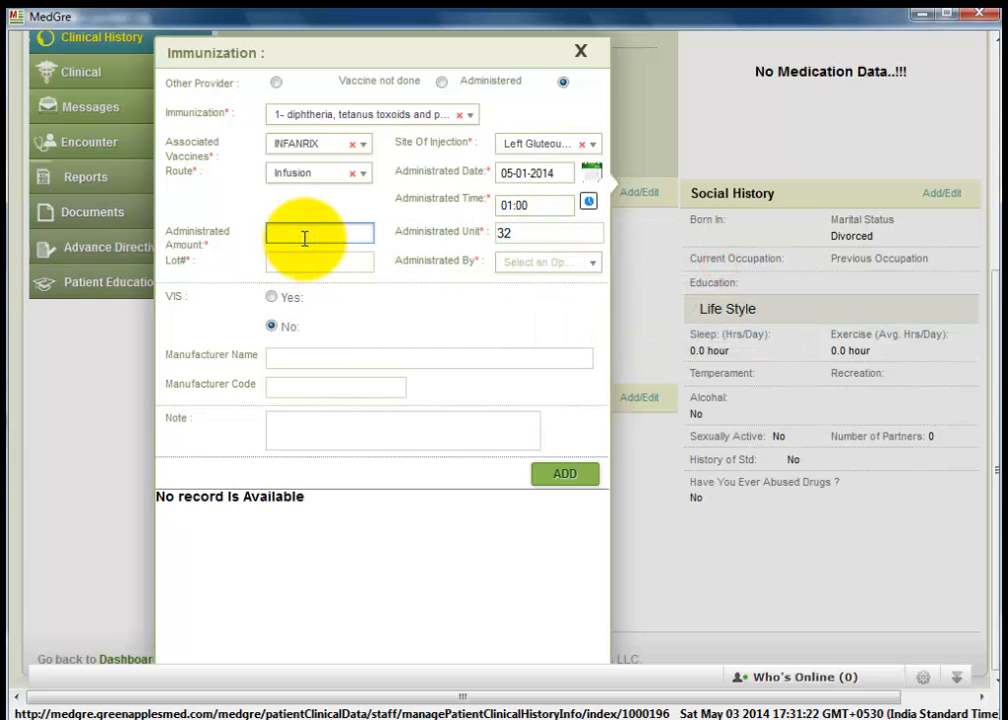
type("32")
left_click(312, 262)
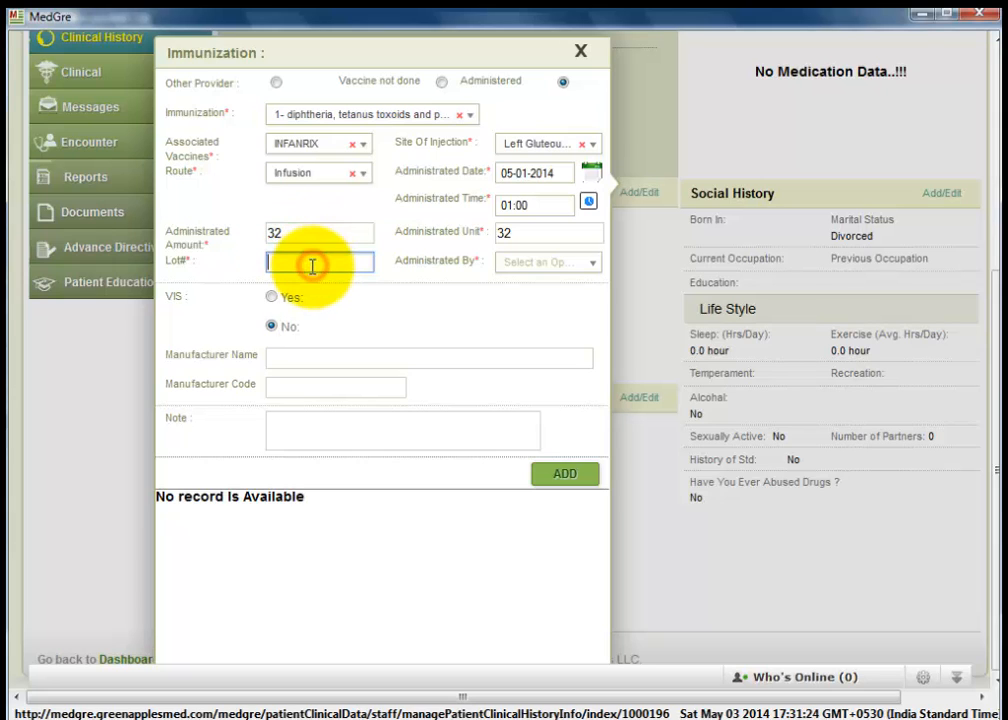
type("32")
left_click(589, 264)
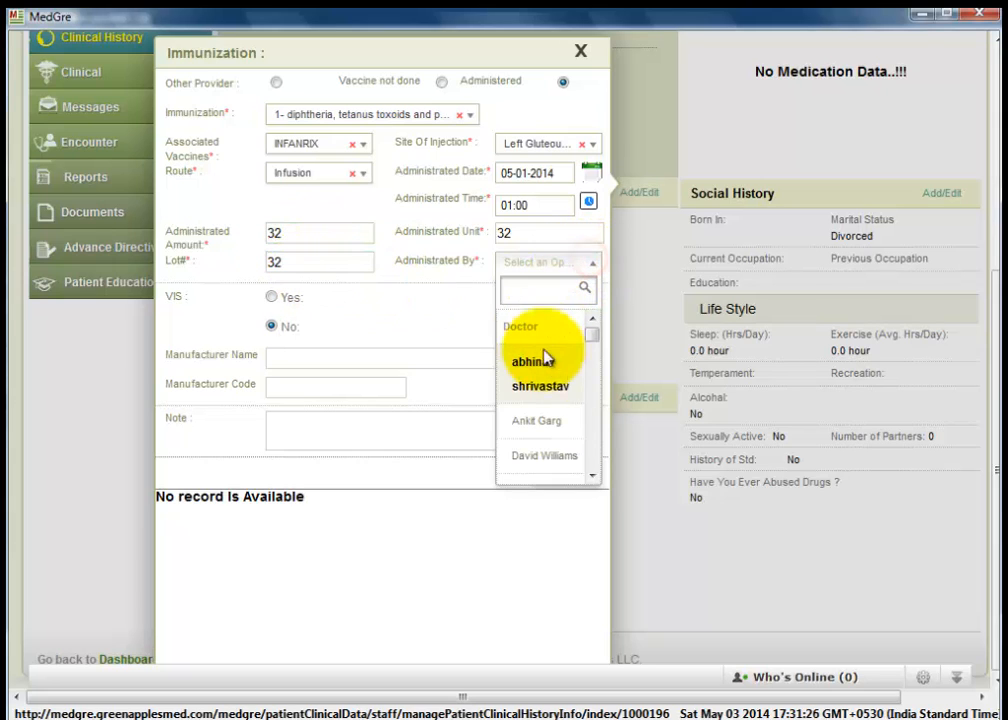
left_click(530, 443)
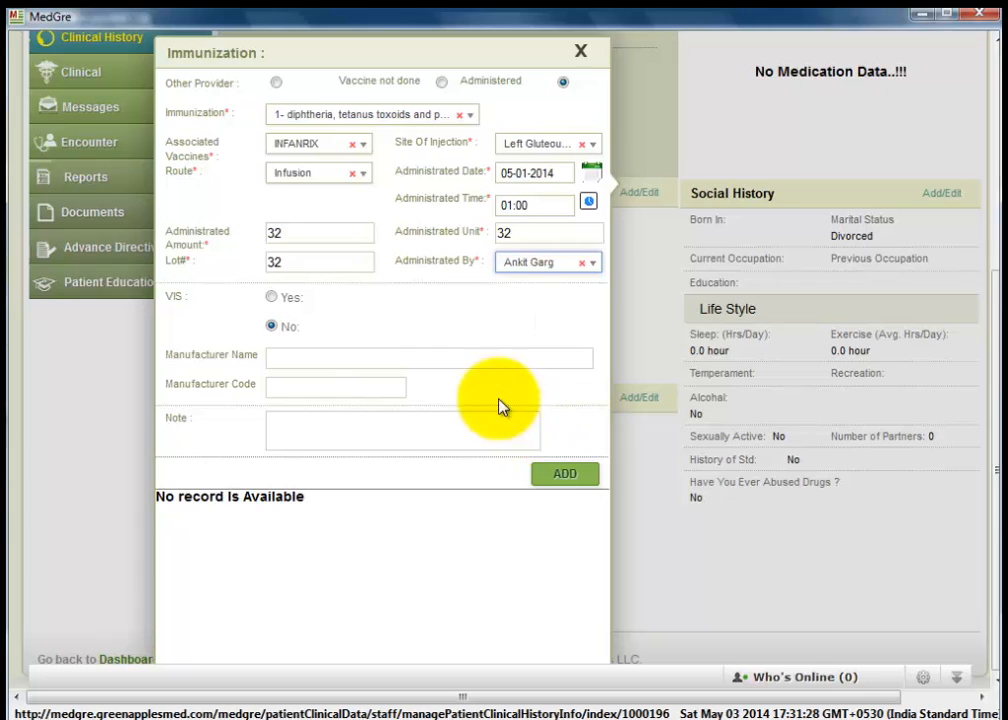
Step: Enter sd as the manufacturer name and code, leave the note blank, then add the immunization and close the form
left_click(284, 356)
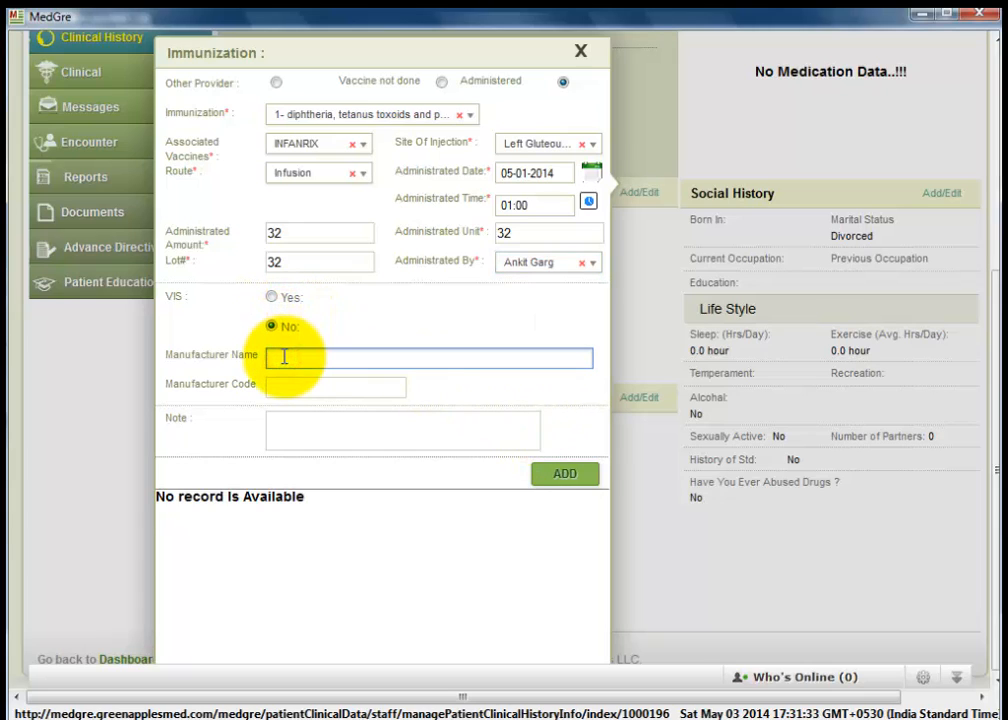
type("sd")
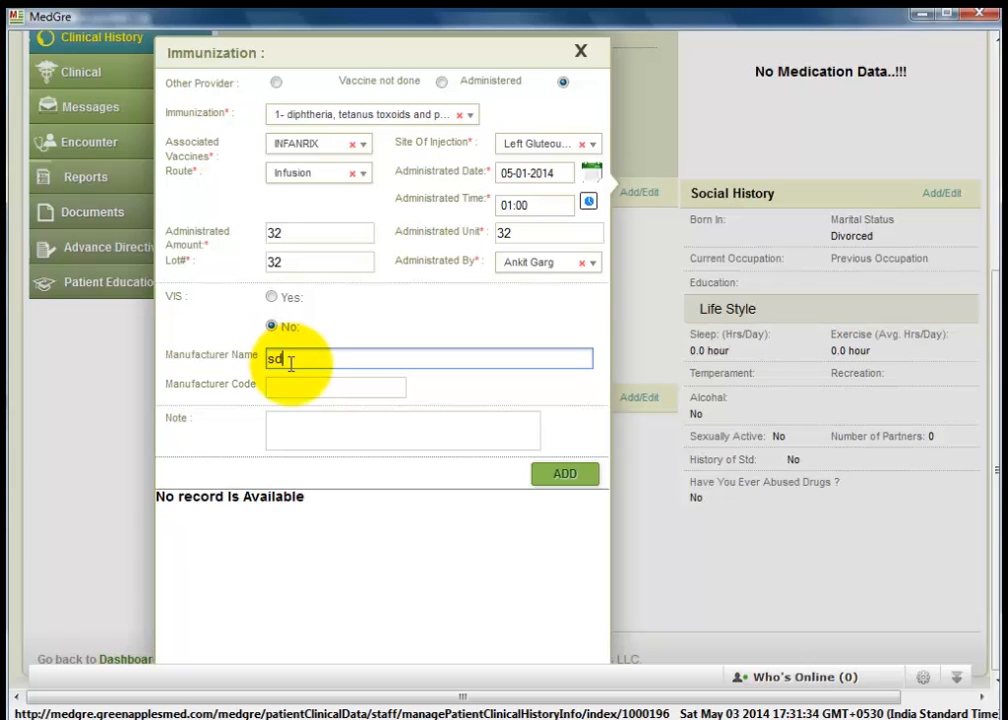
left_click(289, 385)
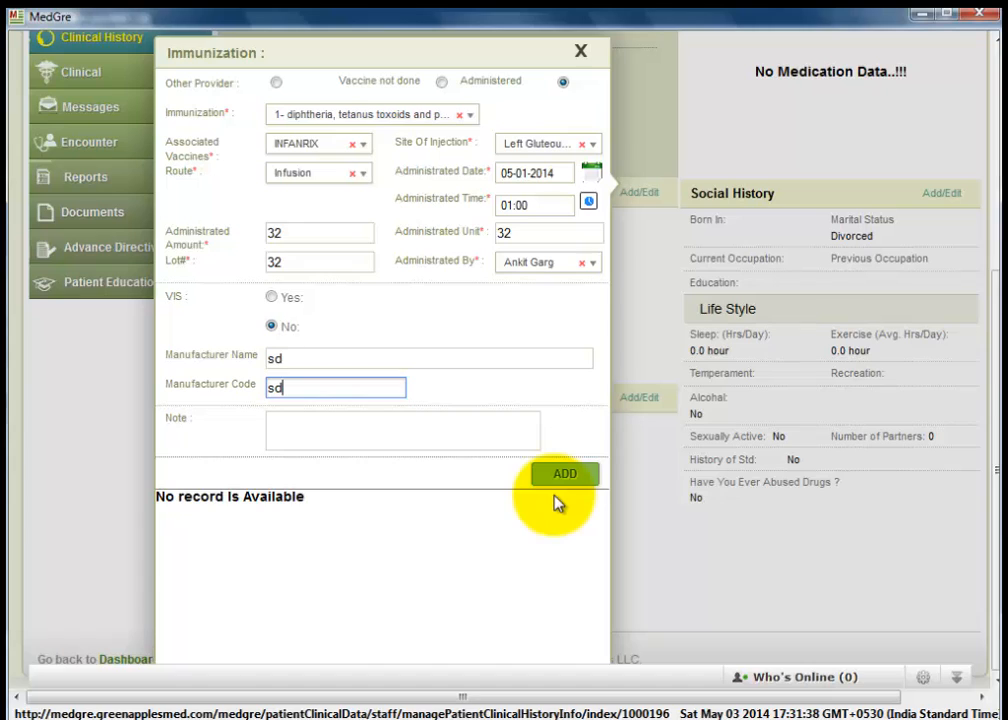
left_click(317, 442)
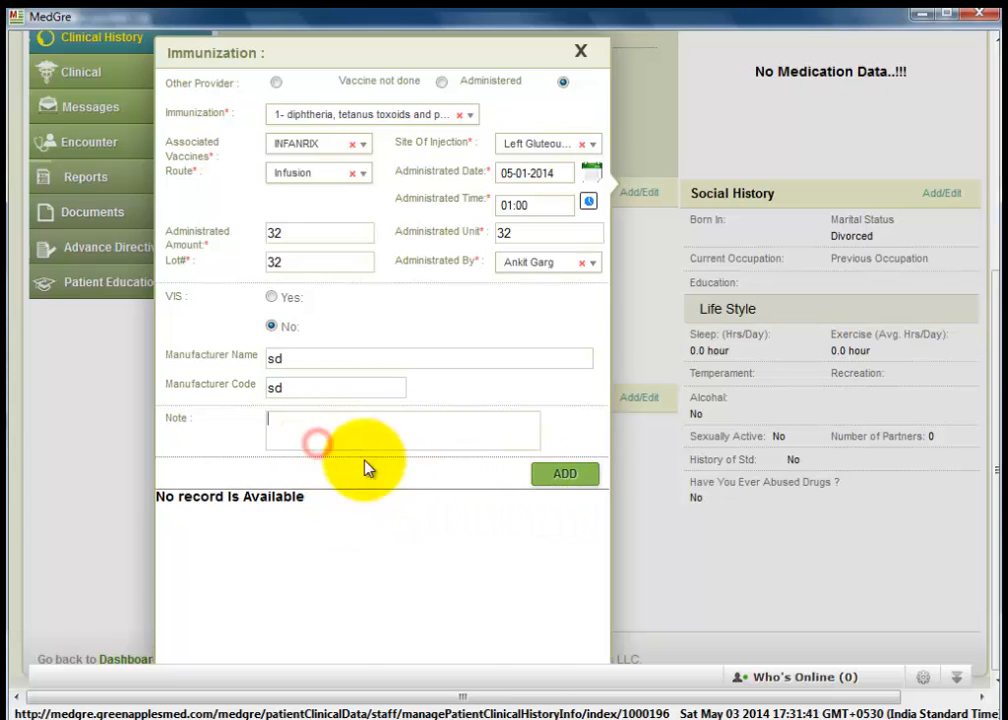
left_click(563, 476)
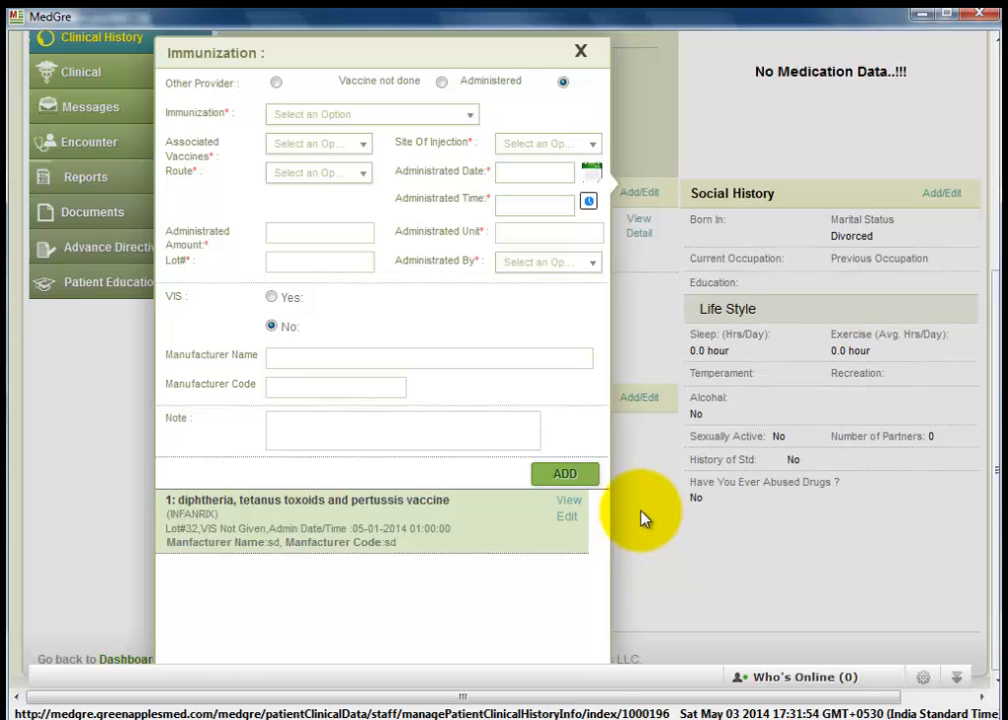
left_click(578, 58)
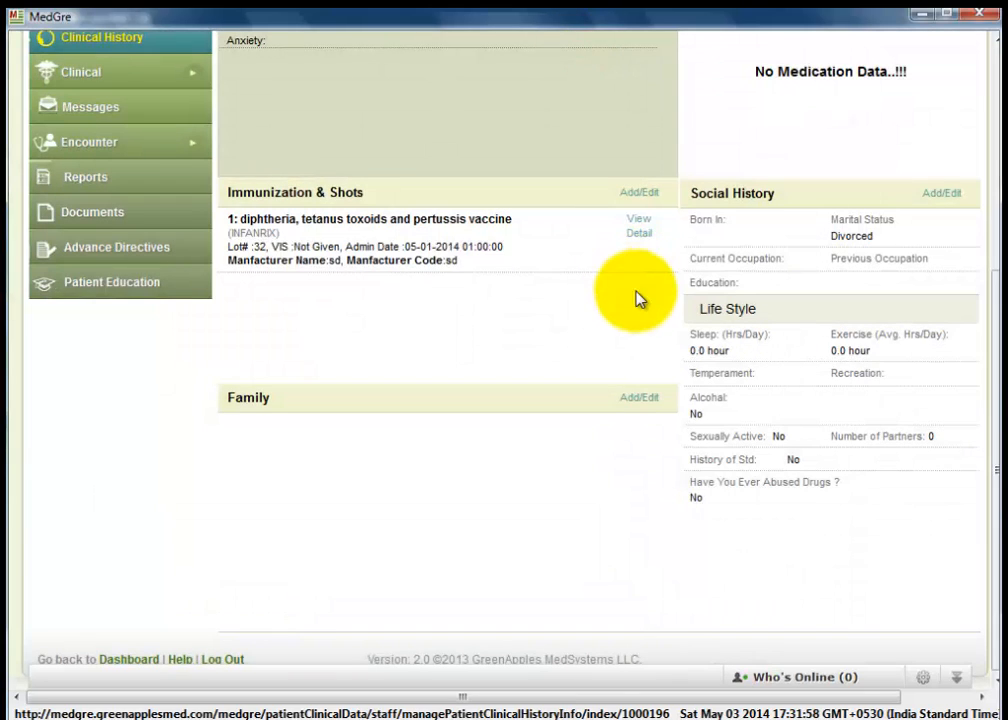
Step: Start a family history entry with relation Child, health Good and age 4
left_click(633, 400)
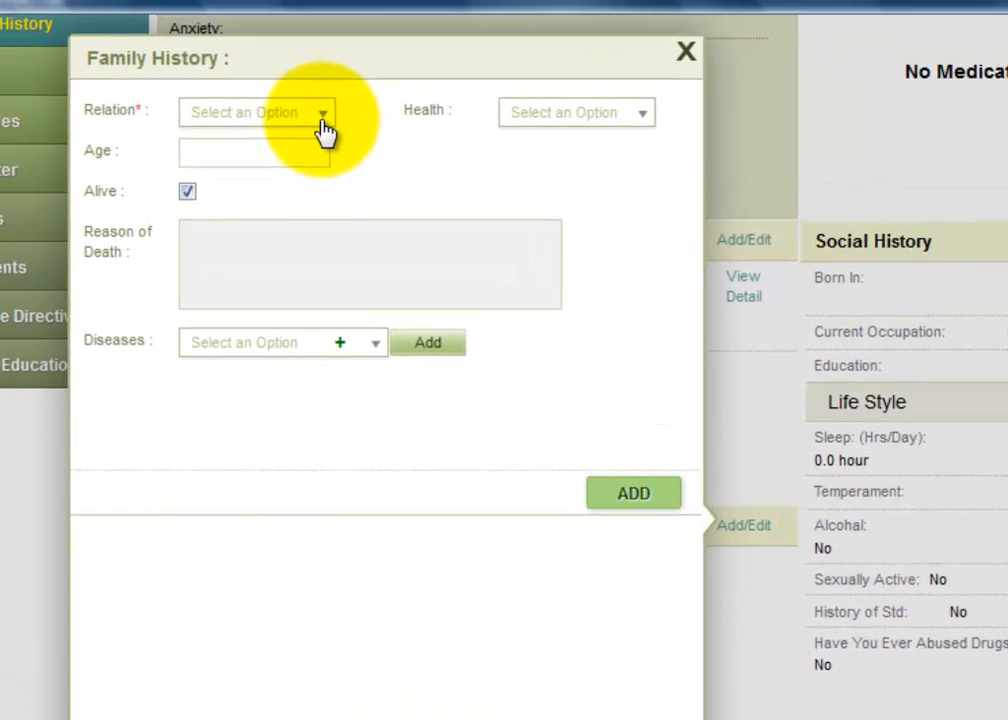
left_click(323, 125)
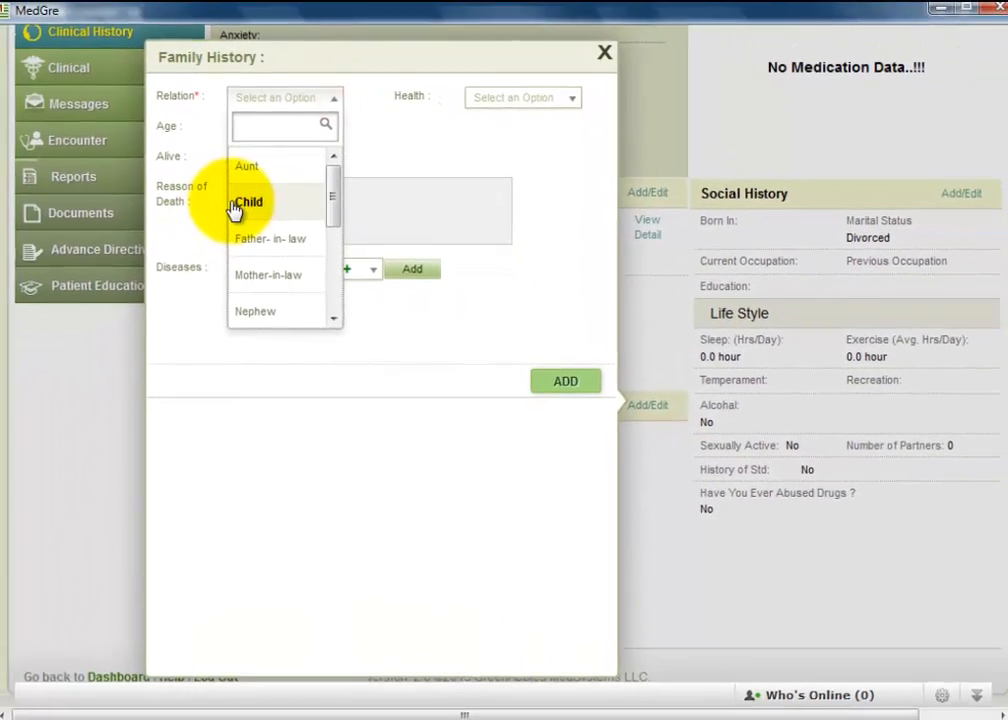
left_click(249, 200)
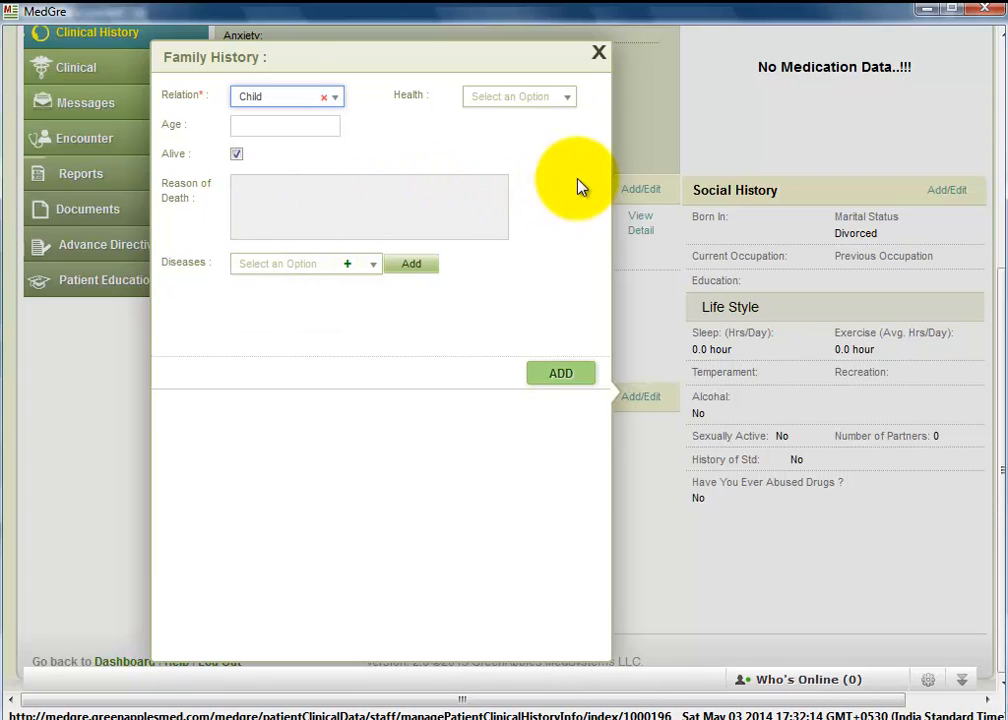
left_click(567, 100)
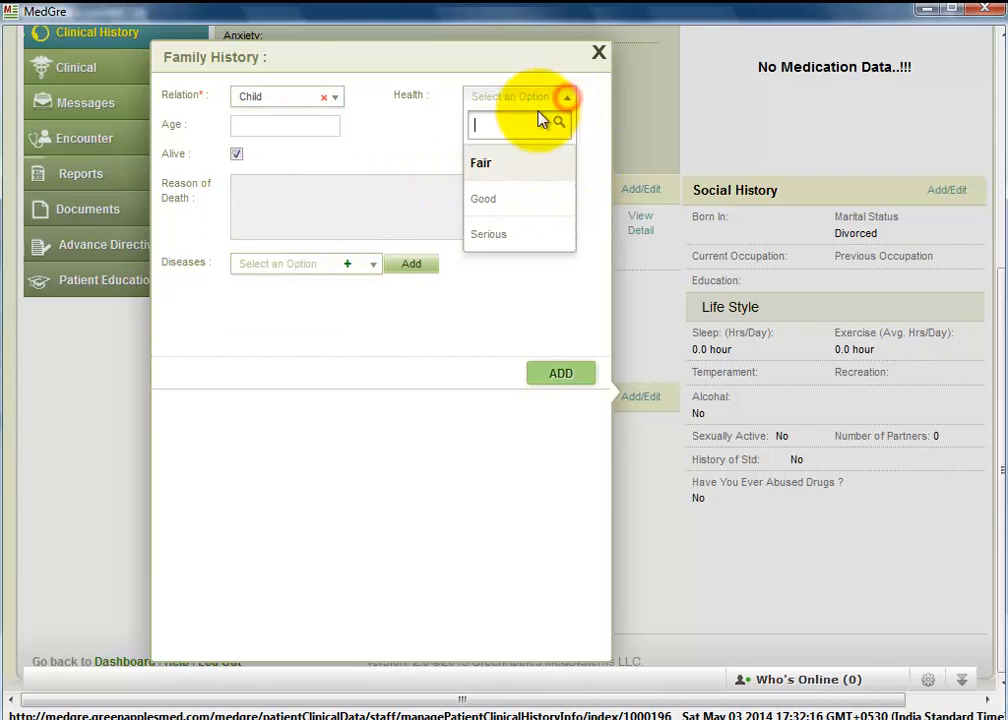
left_click(490, 200)
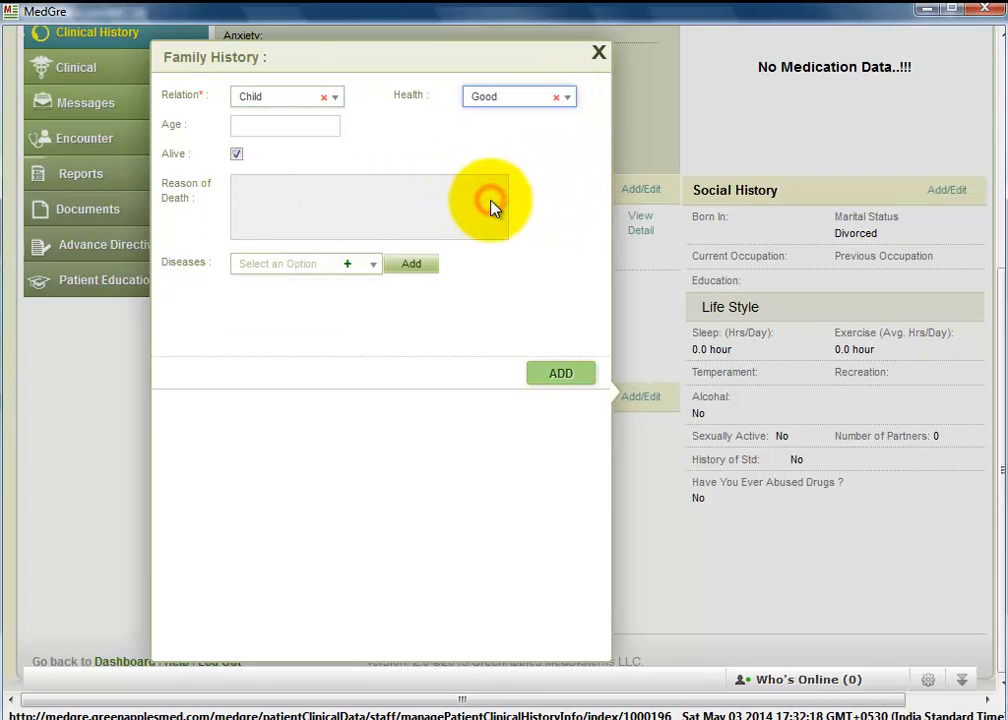
left_click(260, 127)
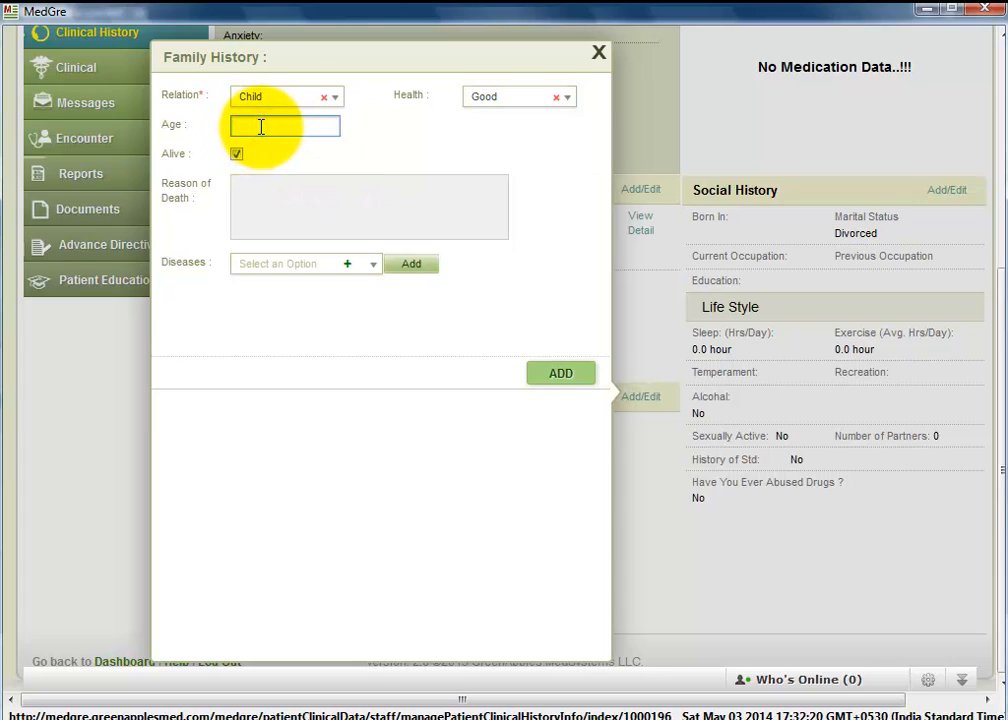
type("4")
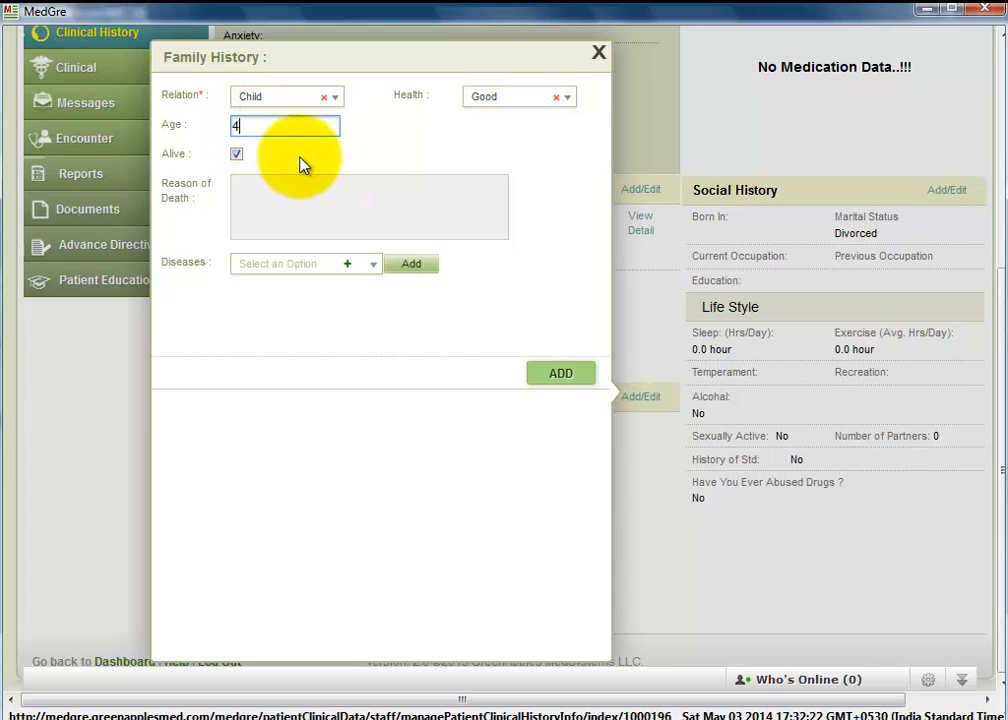
Step: Add the child's family history entry as alive, without a reason of death or disease, and close the form
left_click(197, 160)
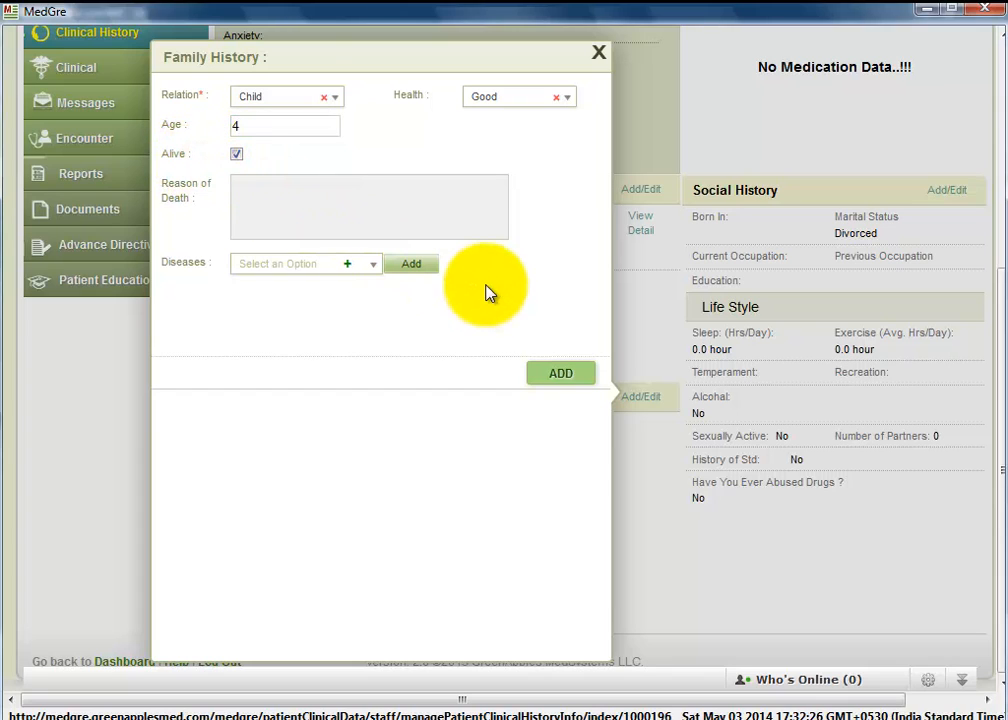
left_click(197, 214)
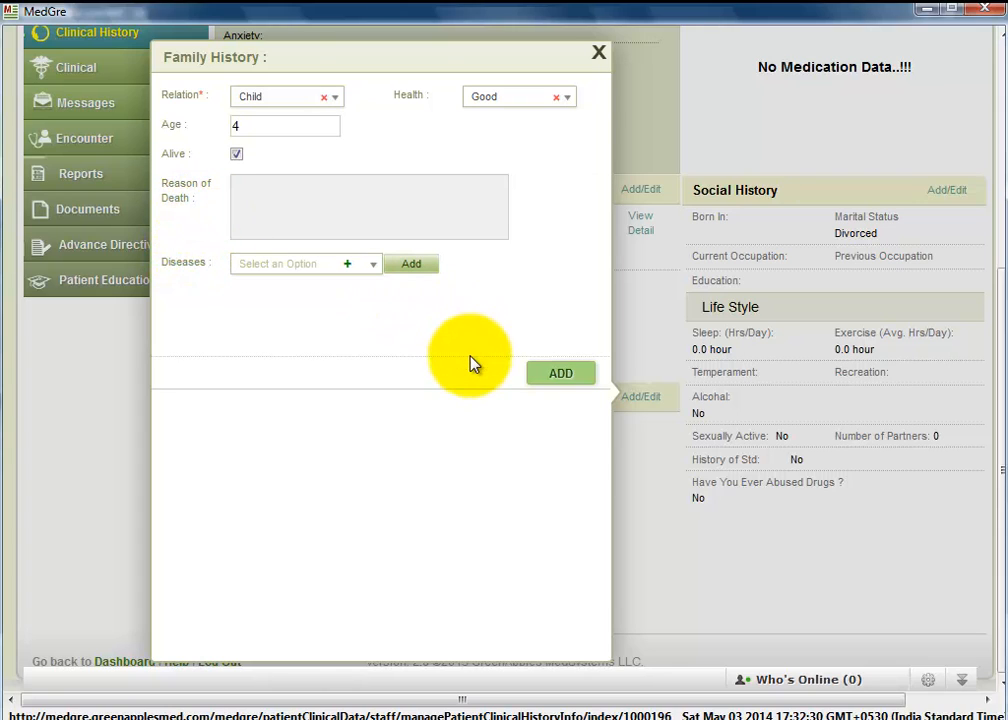
left_click(373, 267)
left_click(373, 267)
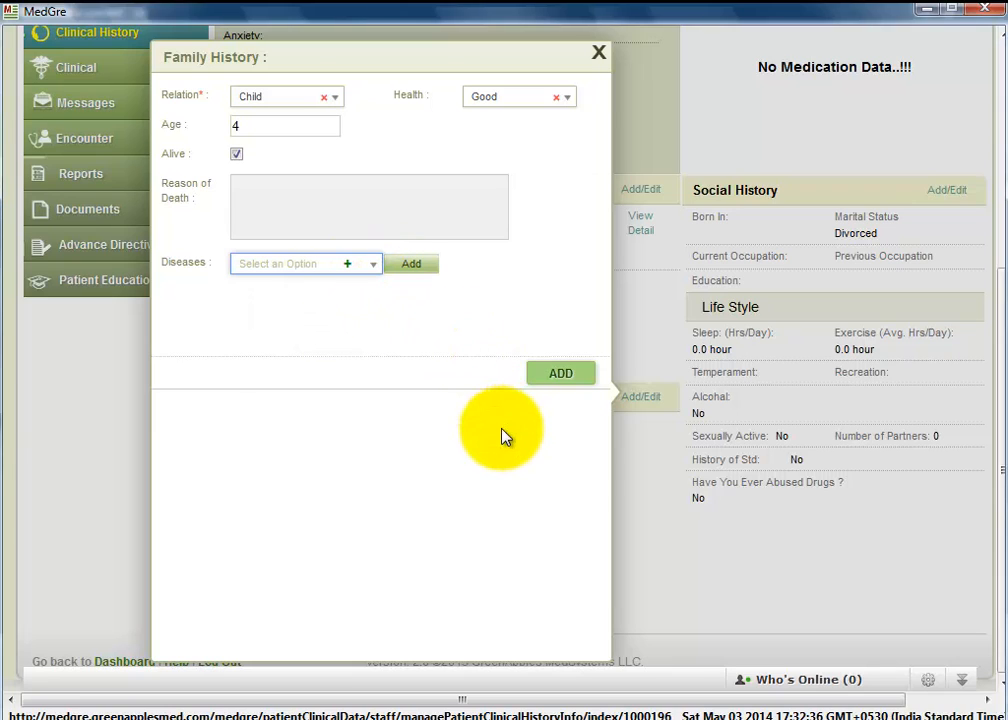
left_click(559, 374)
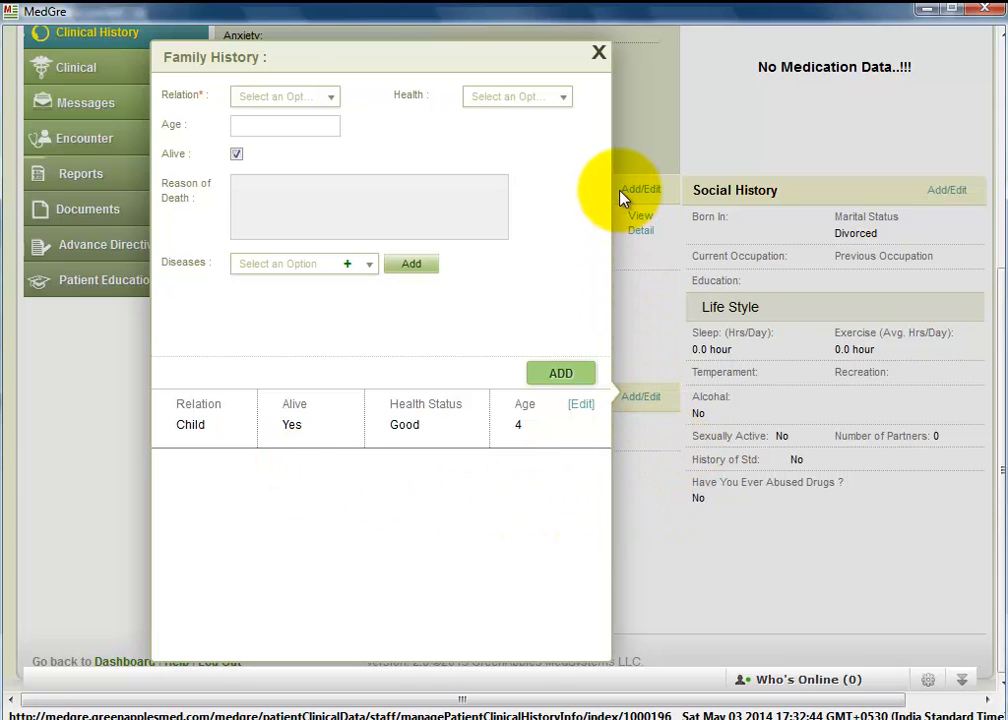
left_click(599, 52)
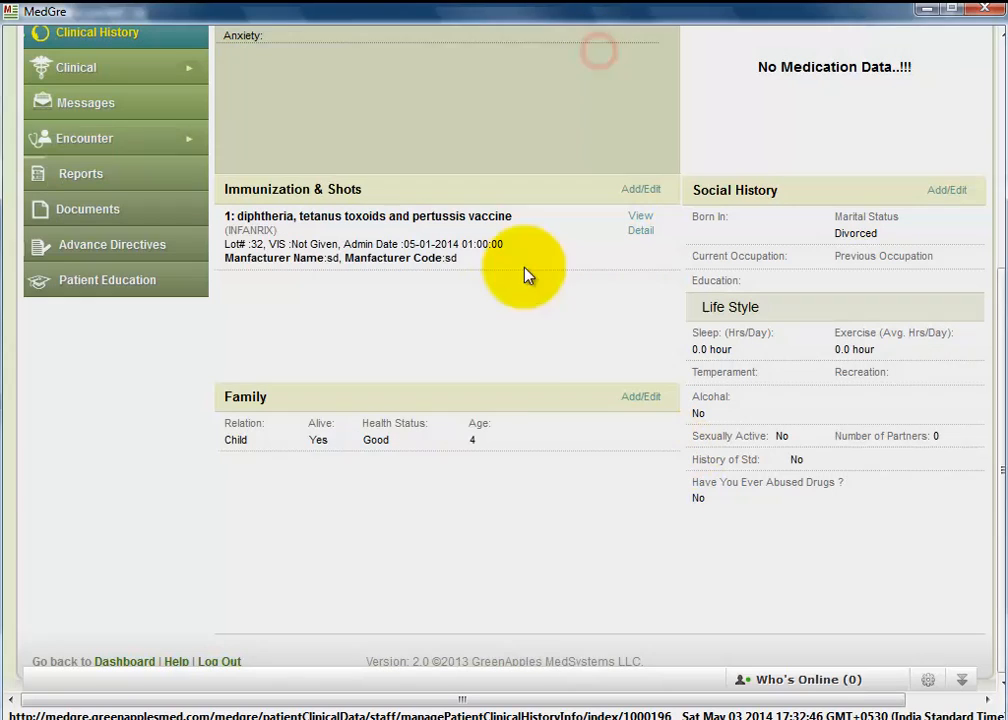
Step: Search the Other Physician/OTC medications for "jan" and add JANUMET to the medicine list
left_click(726, 698)
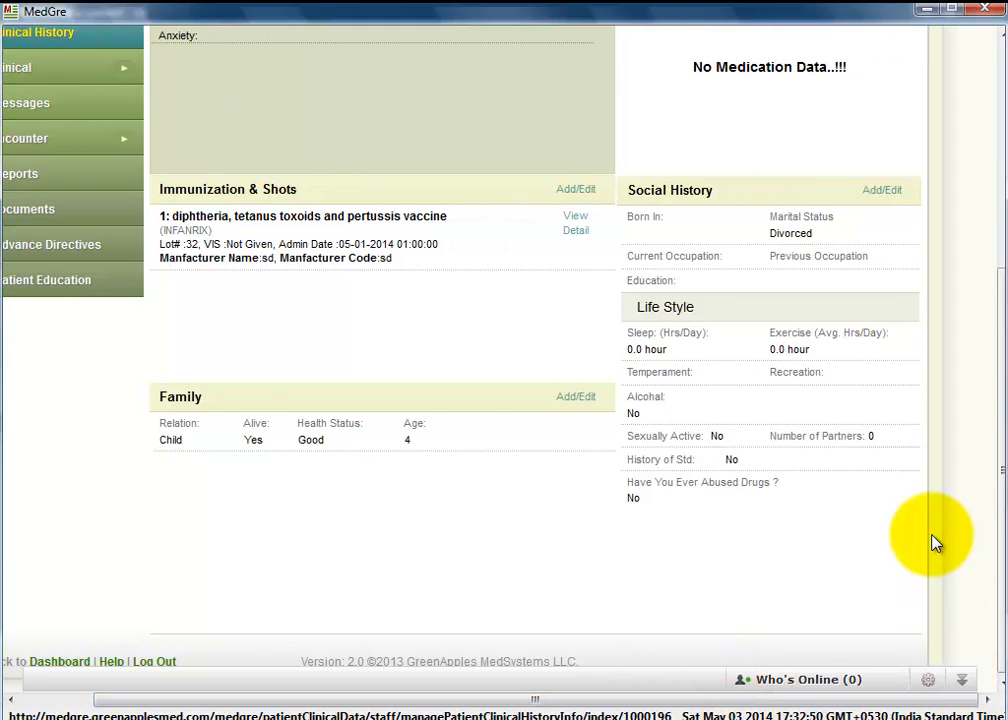
scroll(933, 540, "up", 2)
scroll(900, 260, "up", 1)
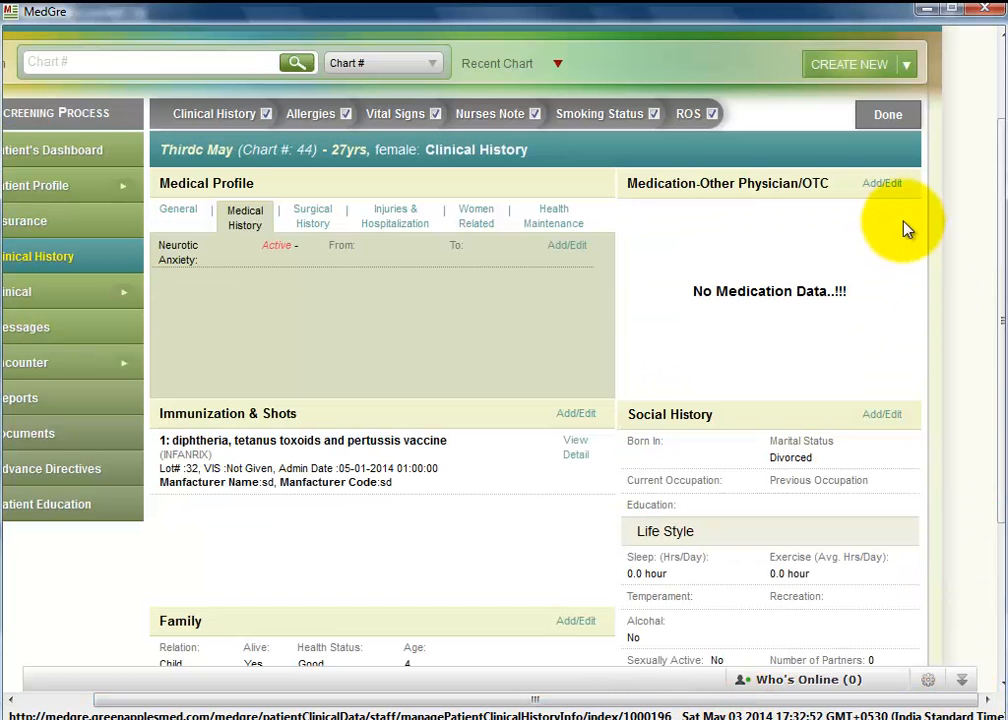
left_click(872, 188)
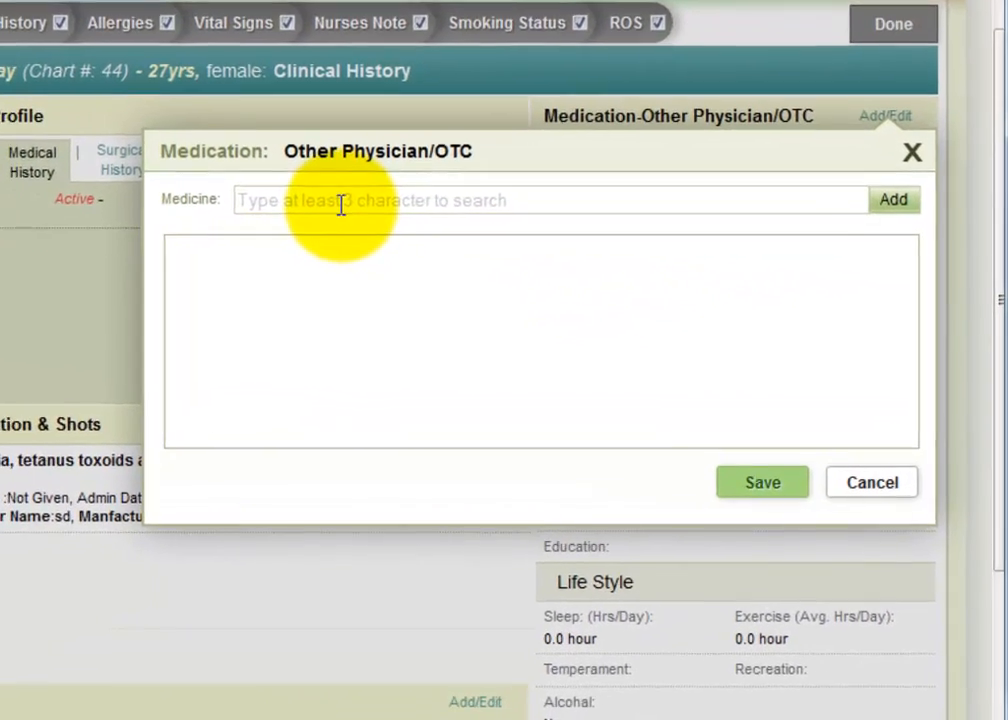
left_click(510, 250)
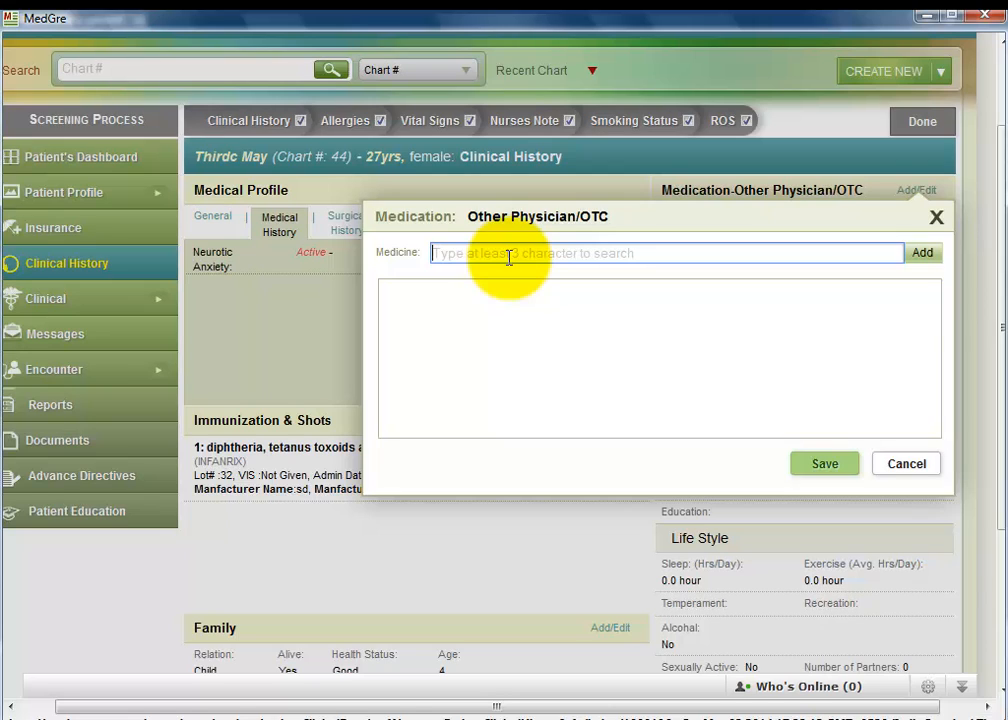
left_click(886, 191)
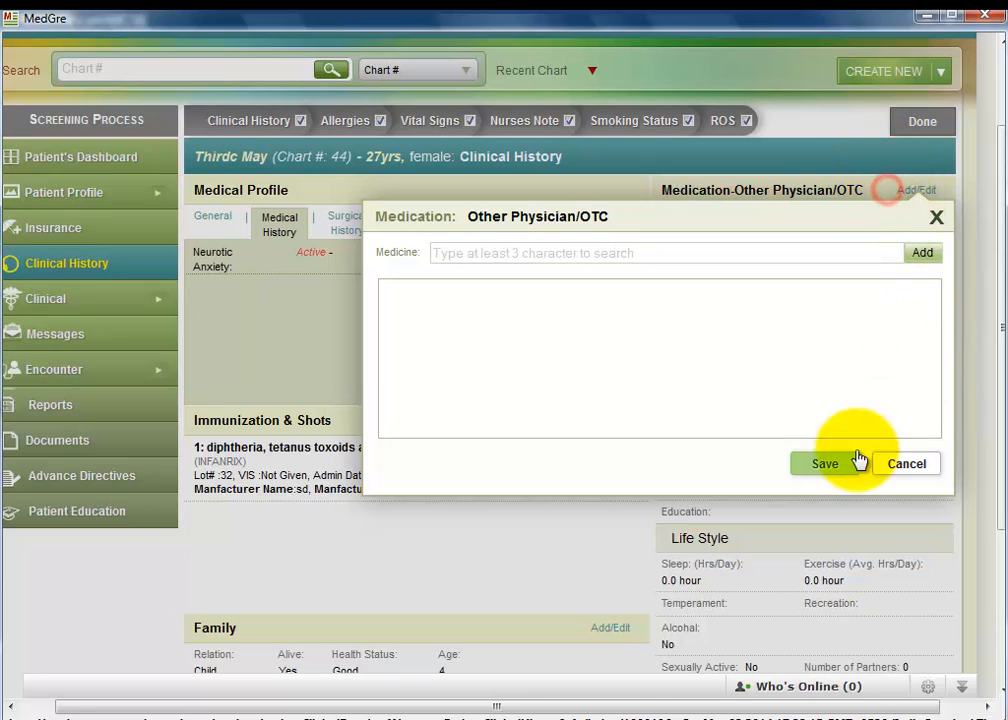
left_click(484, 257)
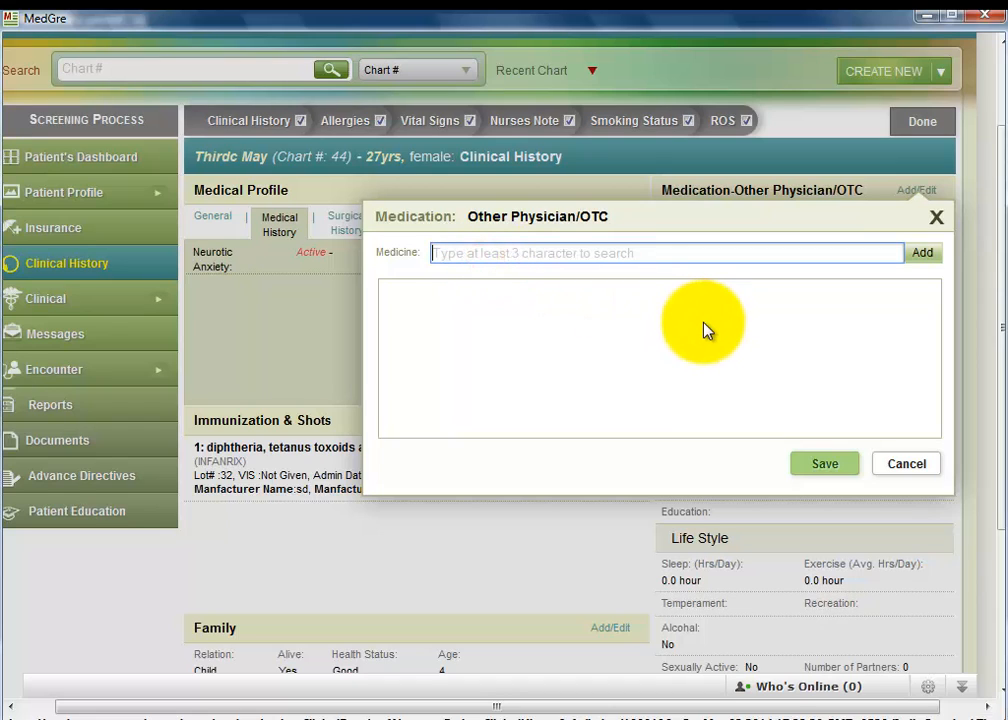
type("jan")
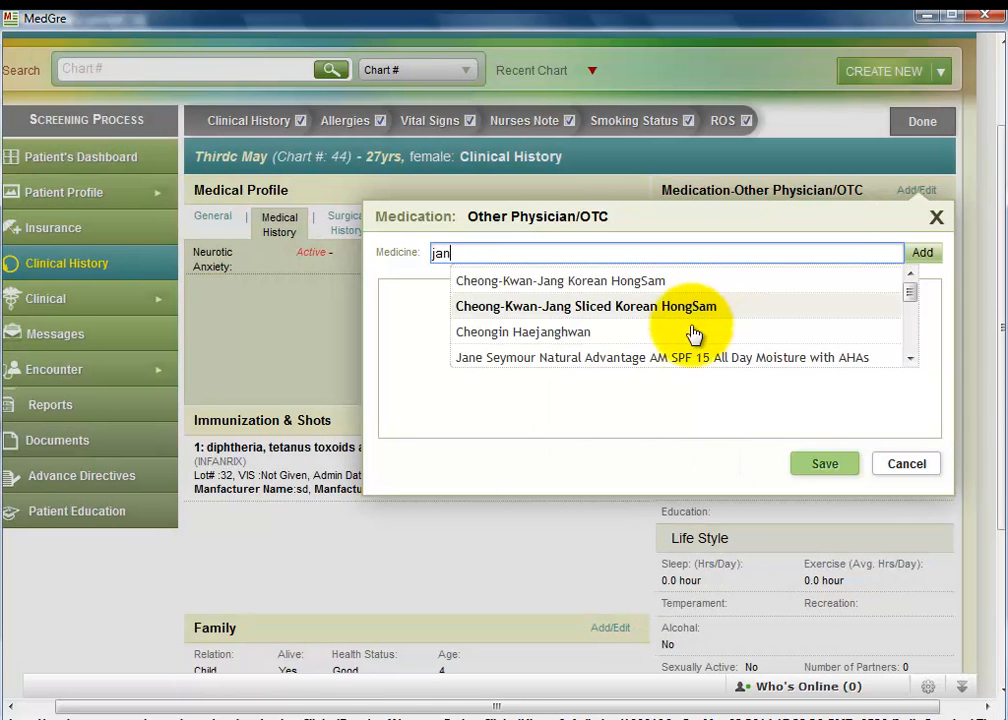
left_click(910, 358)
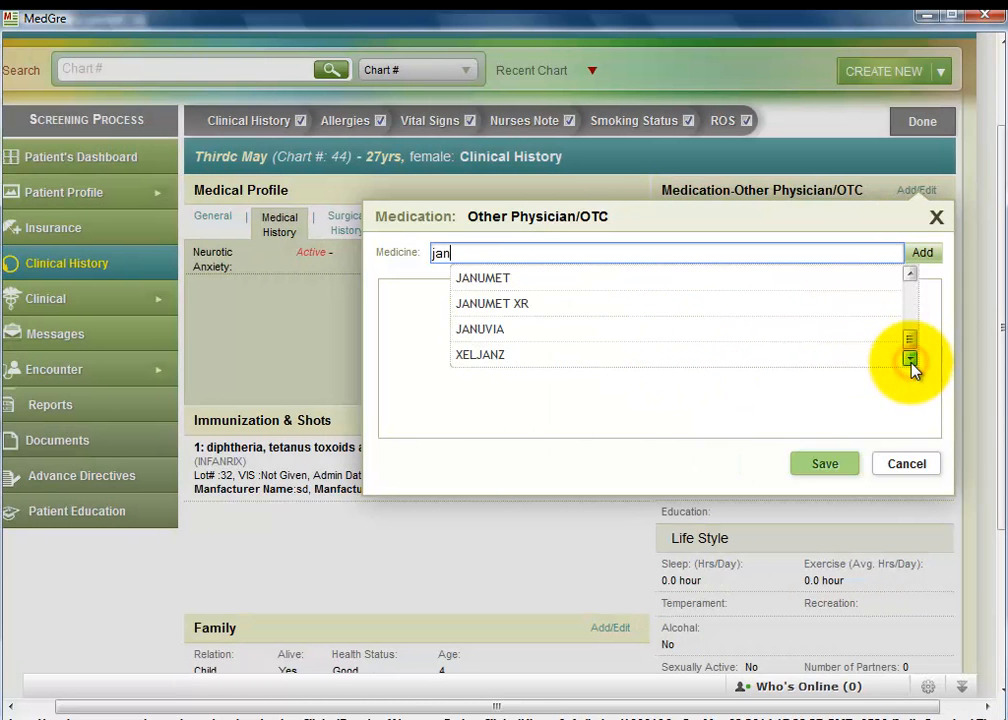
left_click(531, 283)
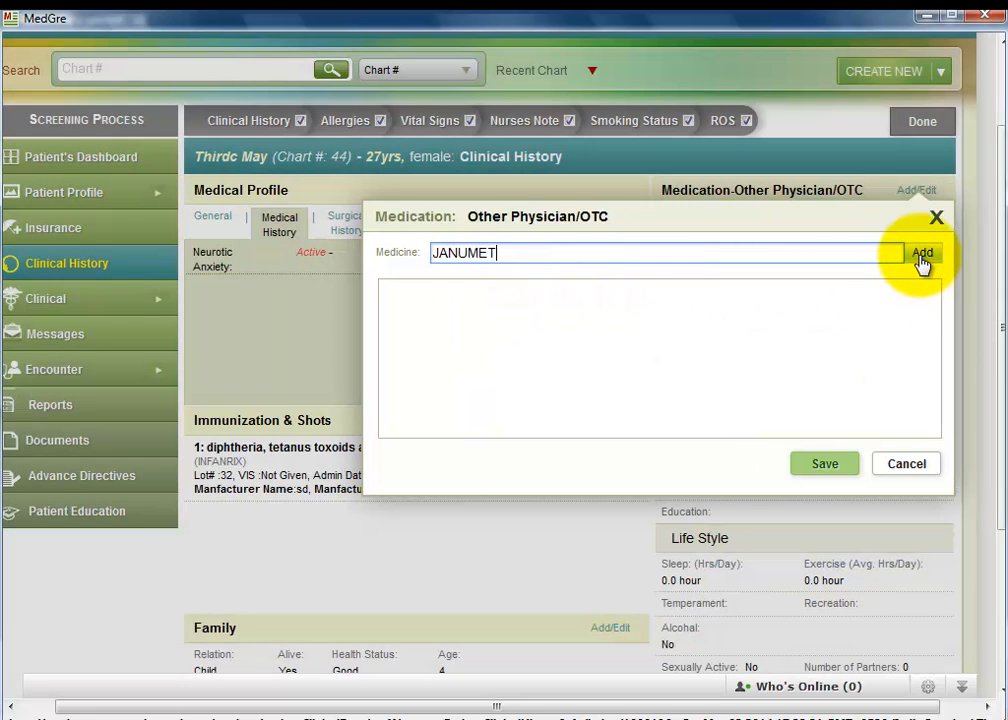
left_click(922, 256)
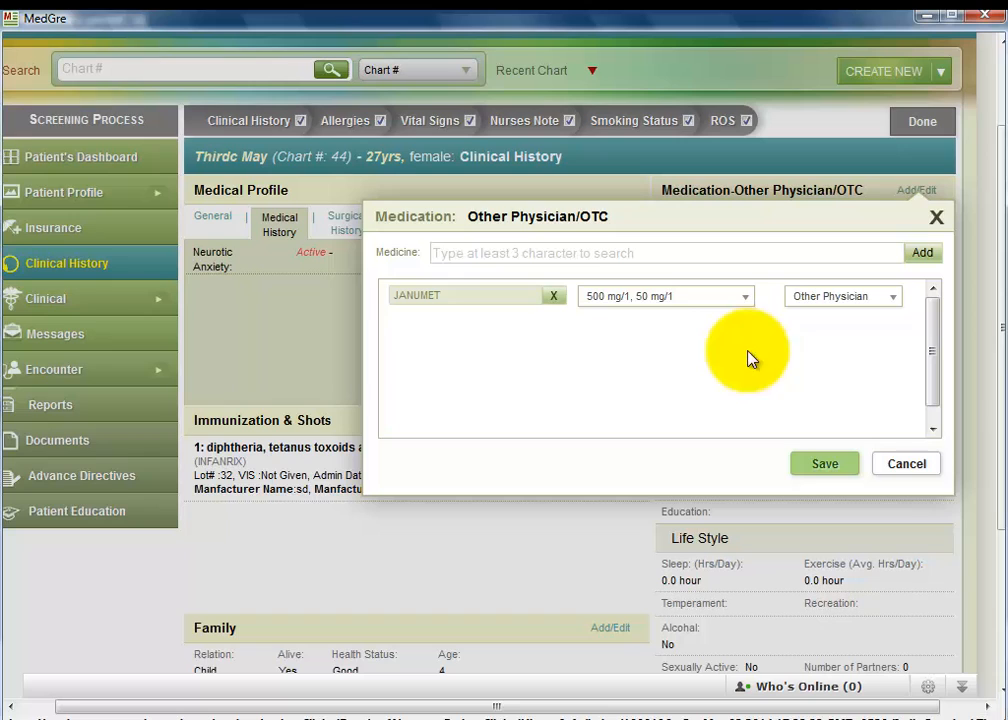
Step: Save the JANUMET medication with strength 500 mg/1, 50 mg/1 and source Other Physician
left_click(513, 323)
left_click(601, 322)
left_click(826, 318)
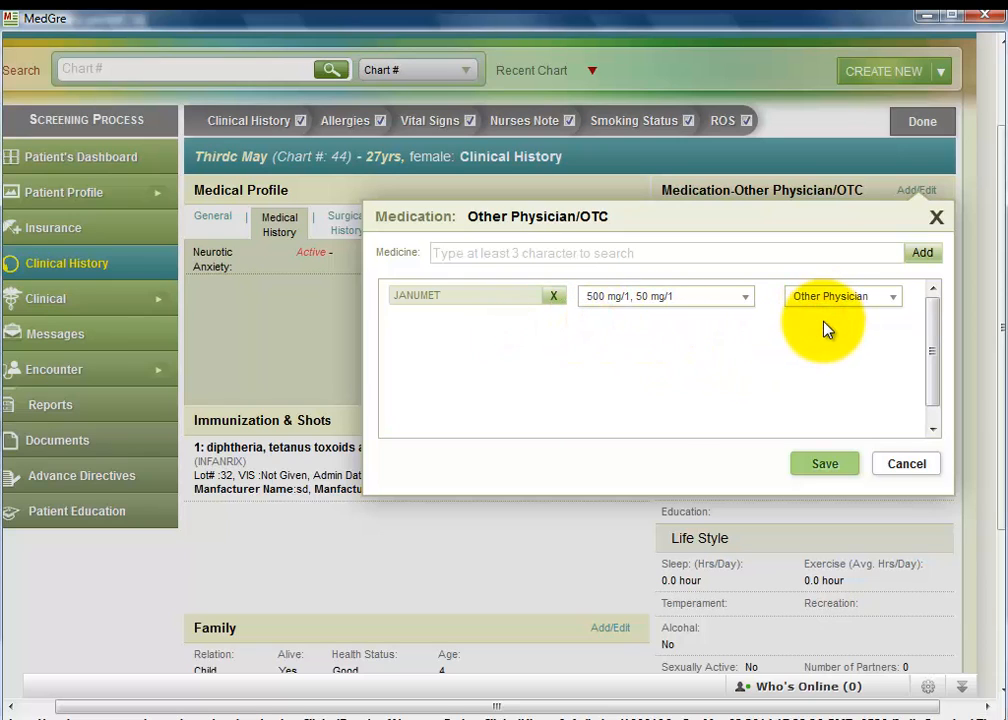
left_click(744, 302)
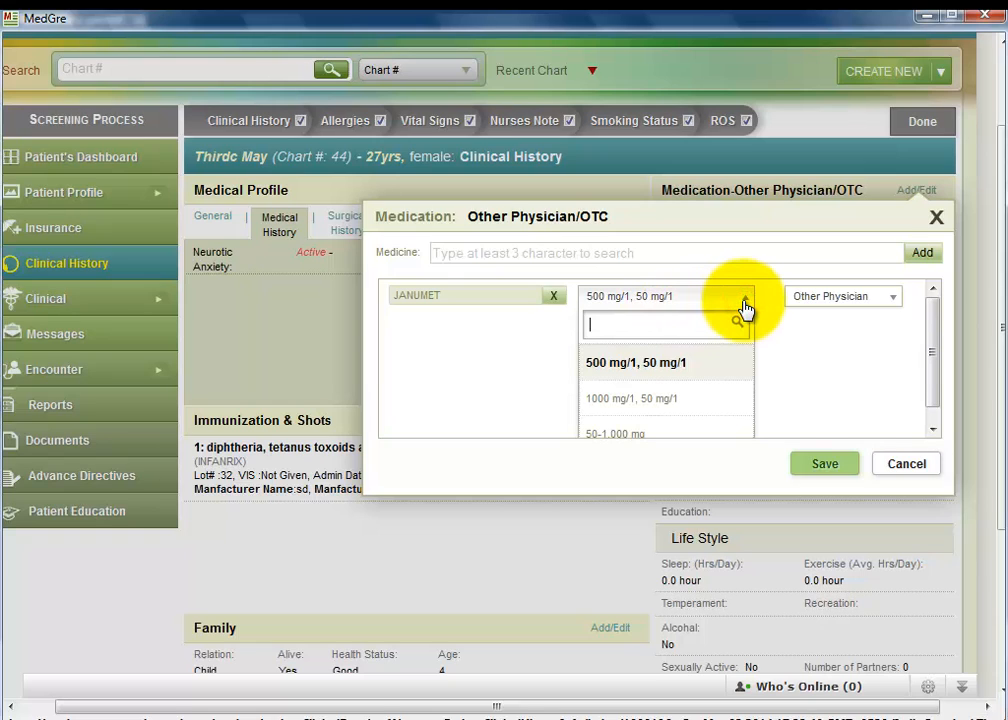
left_click(744, 306)
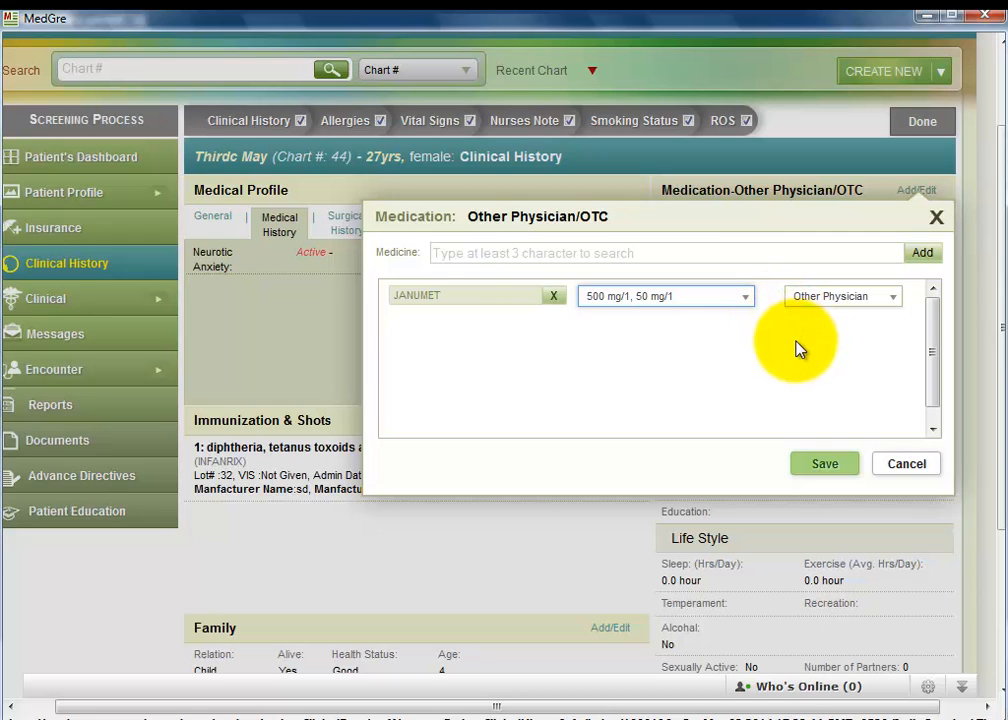
left_click(894, 300)
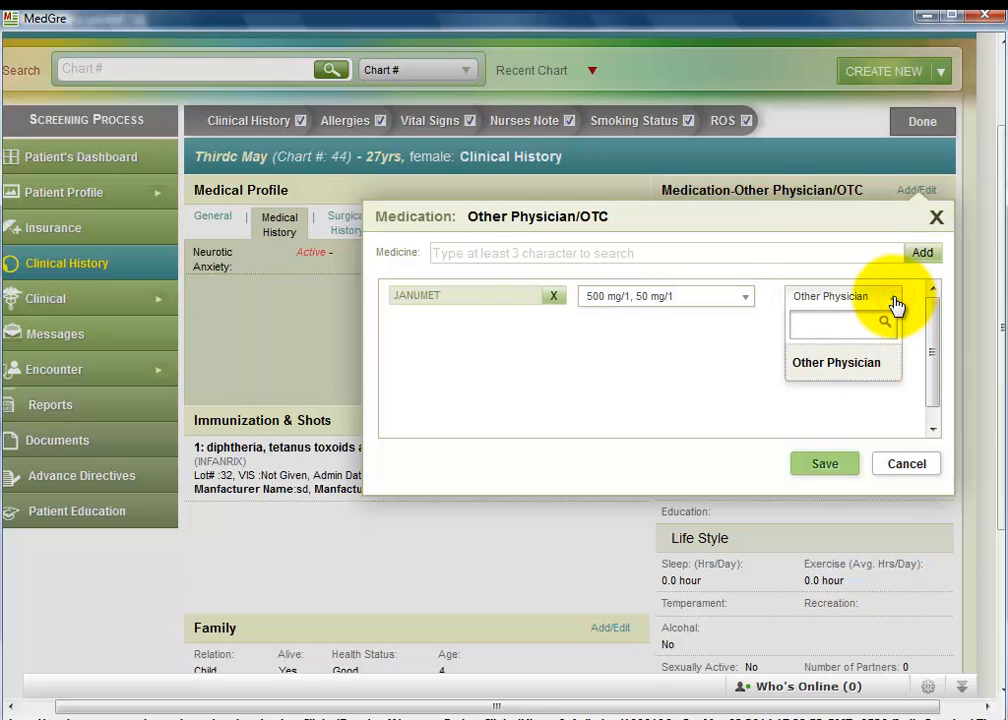
left_click(895, 302)
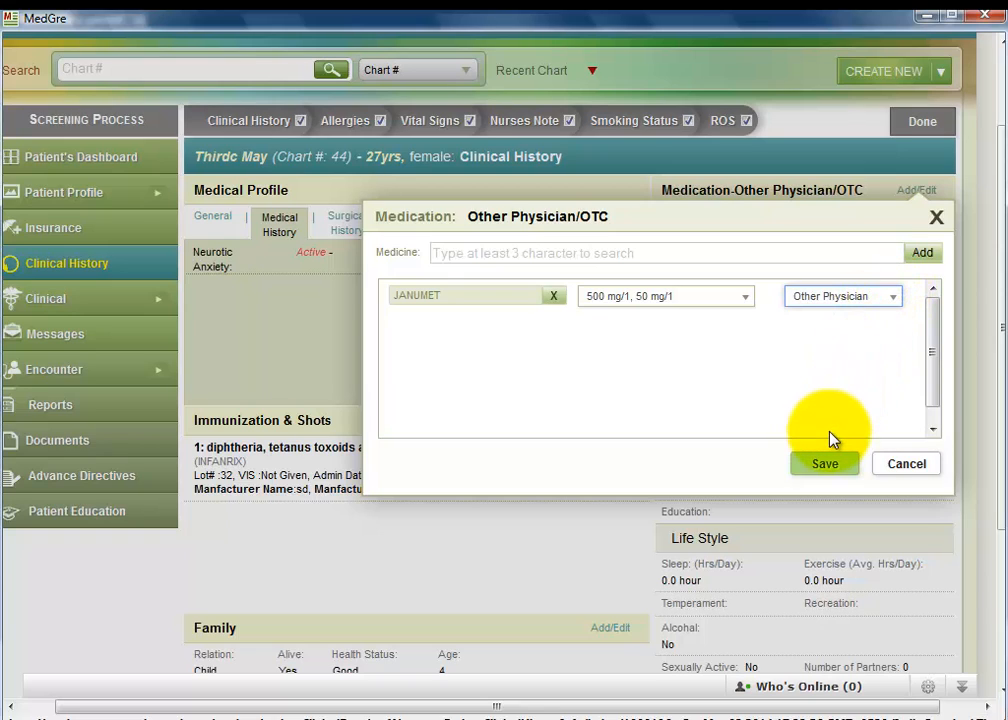
left_click(823, 464)
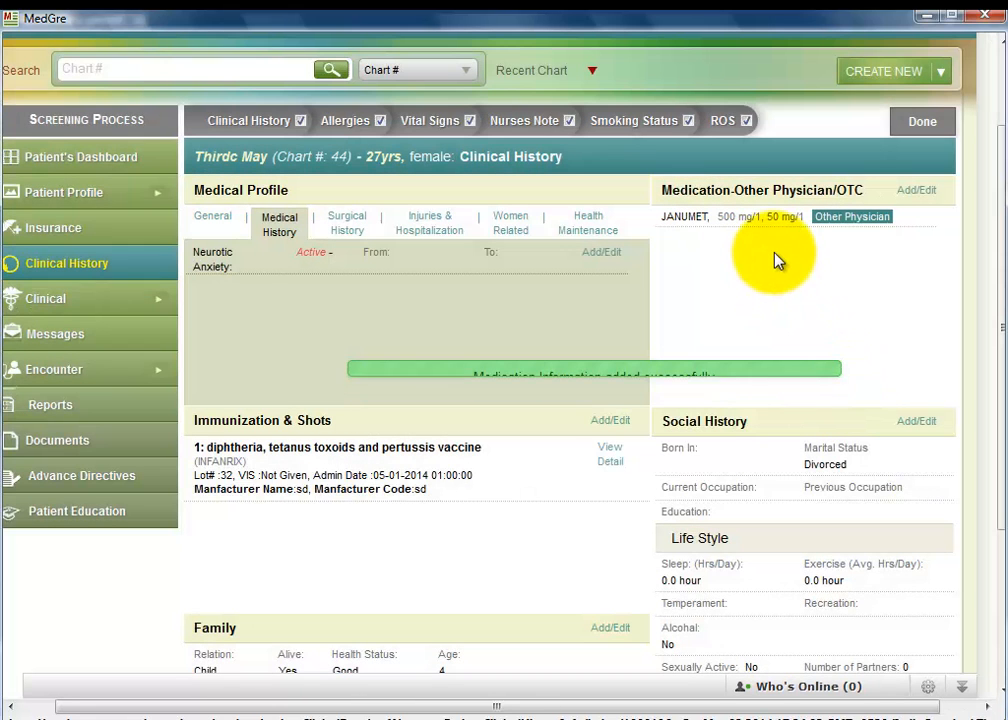
left_click(775, 253)
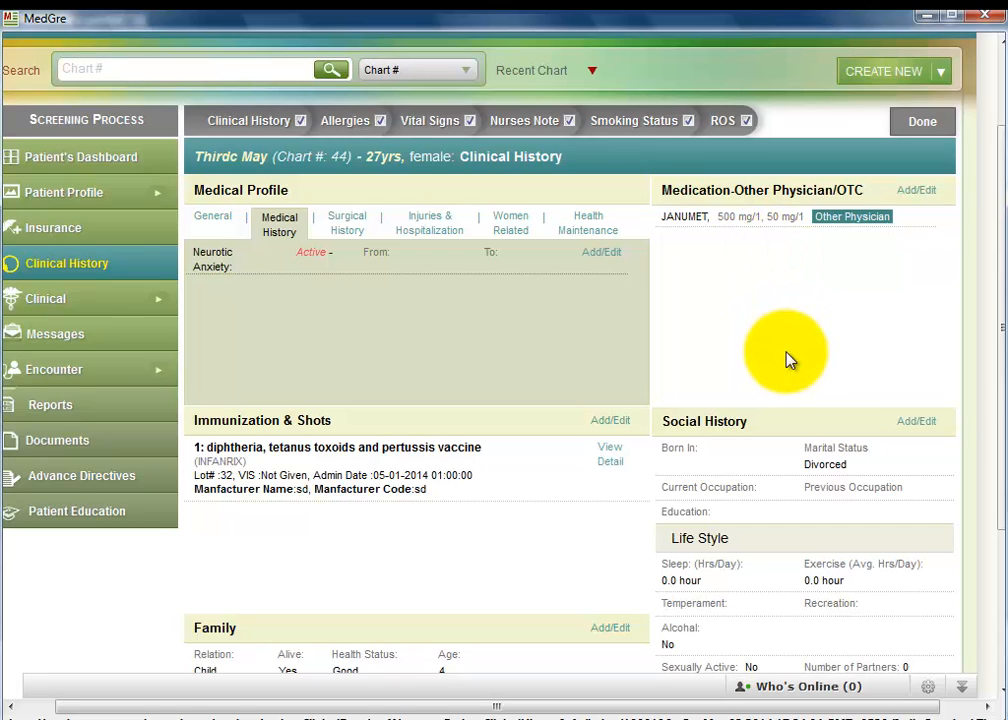
Step: Open the patient's social history for editing and set the current occupation to Animator
scroll(786, 361, "down", 1)
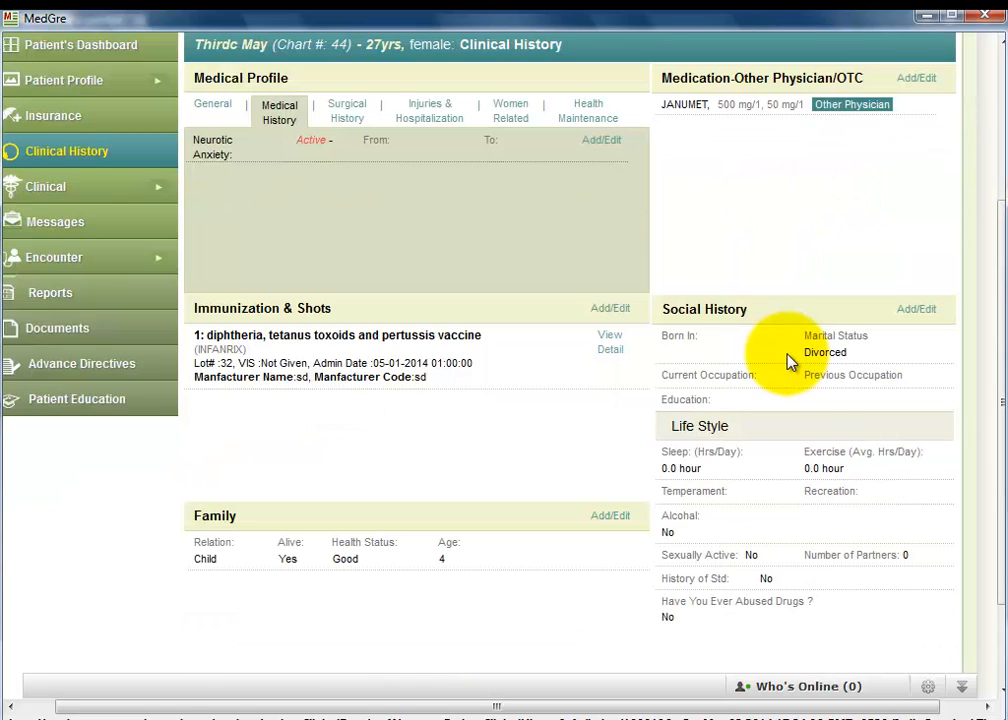
left_click(913, 314)
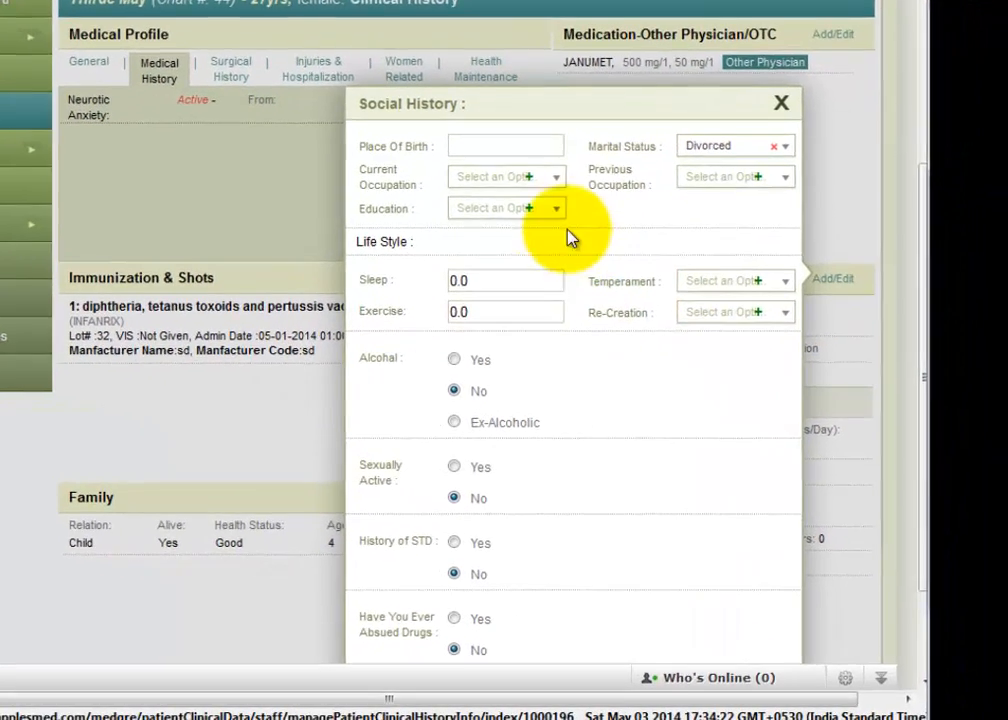
left_click(490, 147)
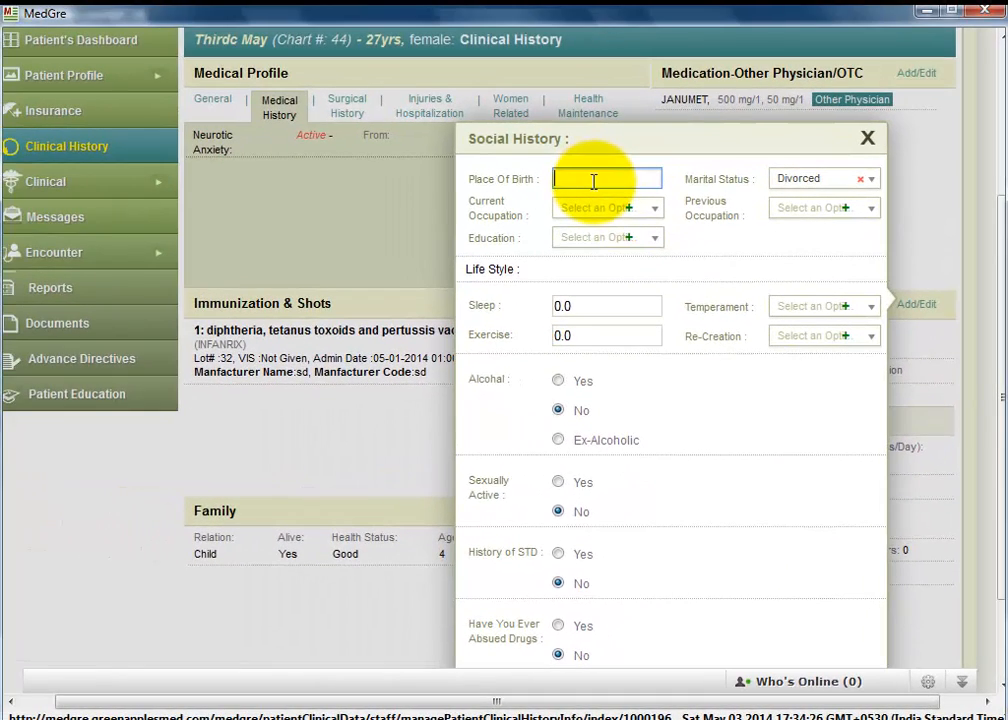
left_click(876, 183)
left_click(874, 184)
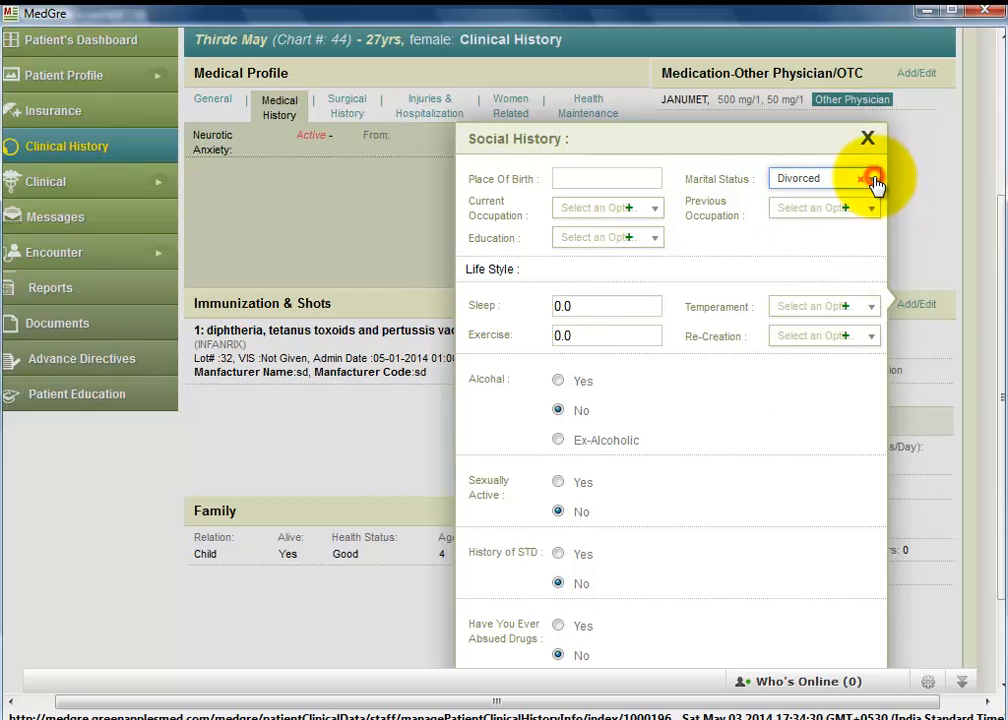
left_click(651, 213)
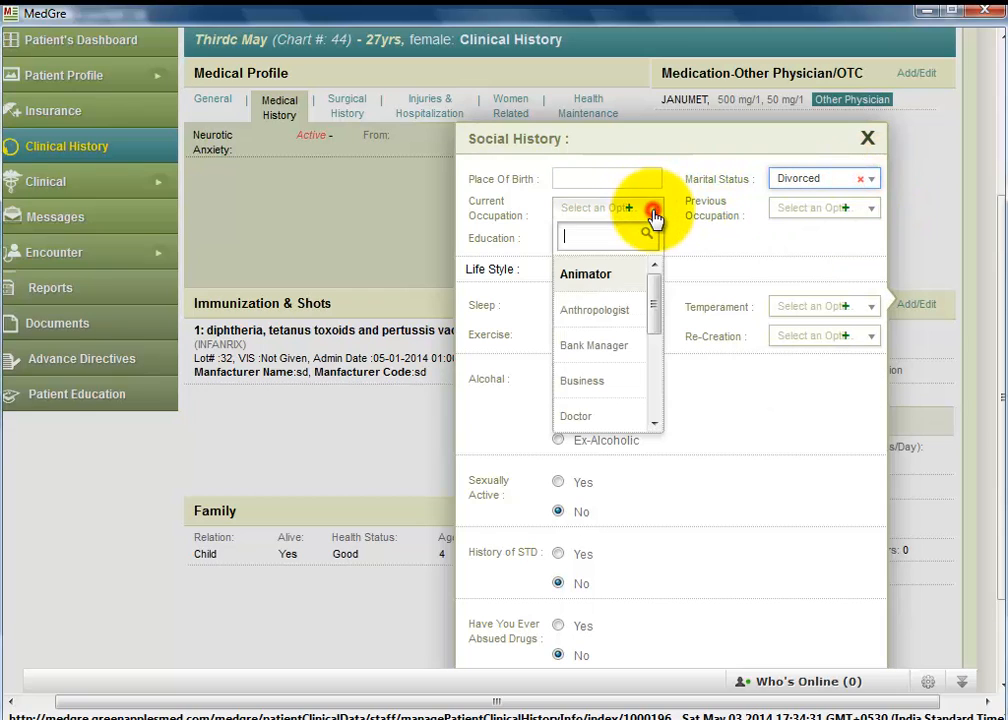
left_click(622, 274)
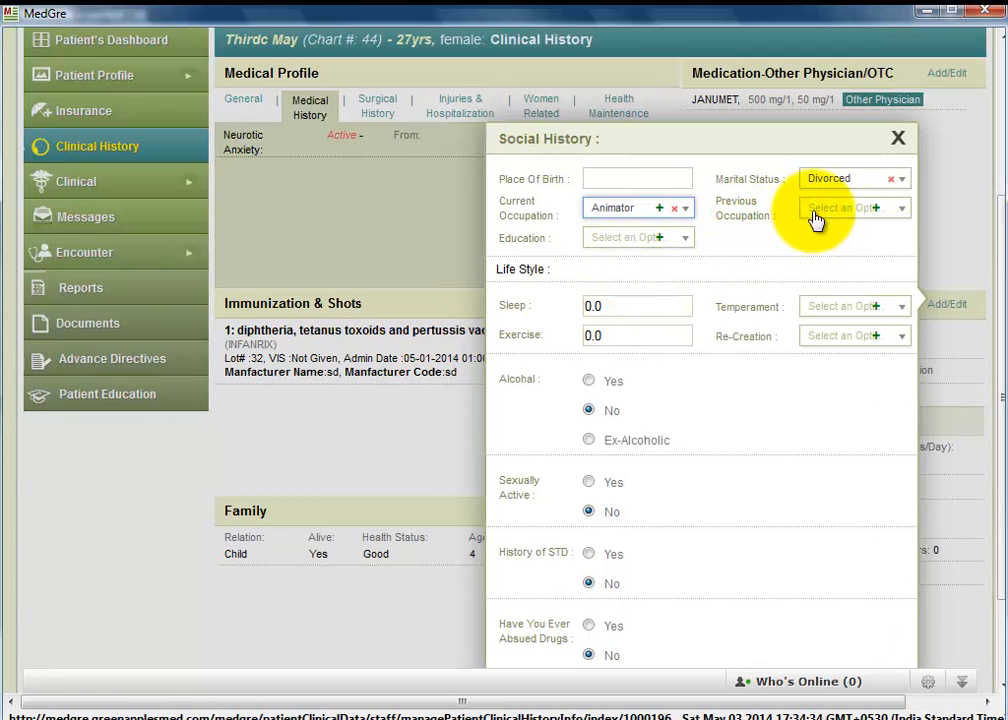
Step: Set the patient's education to Graduate in the social history
left_click(774, 217)
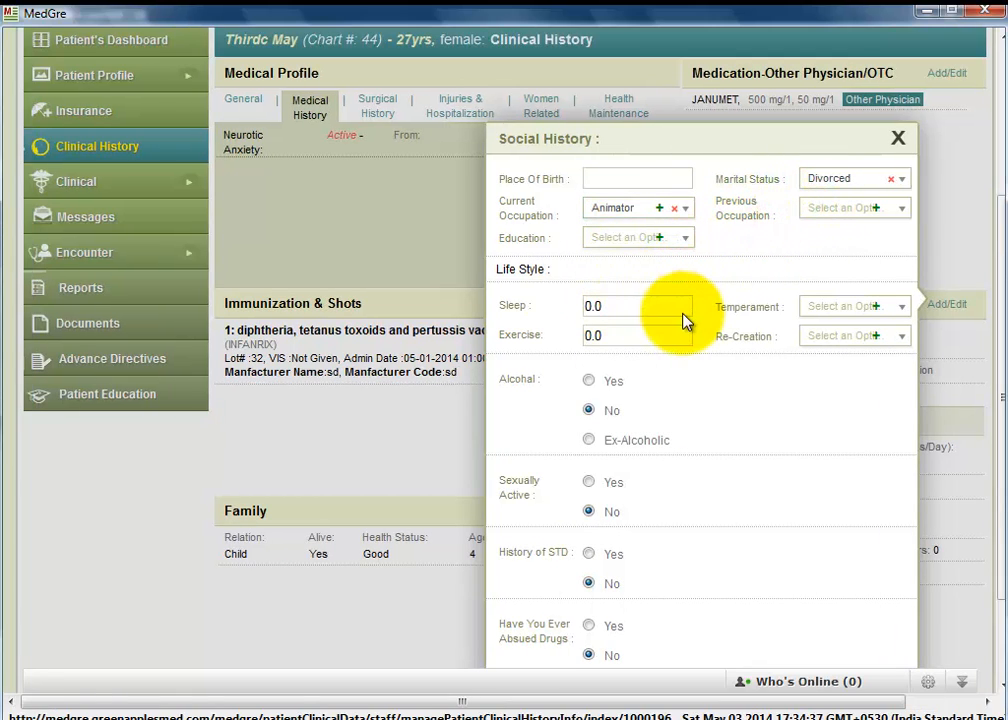
left_click(683, 245)
left_click(628, 306)
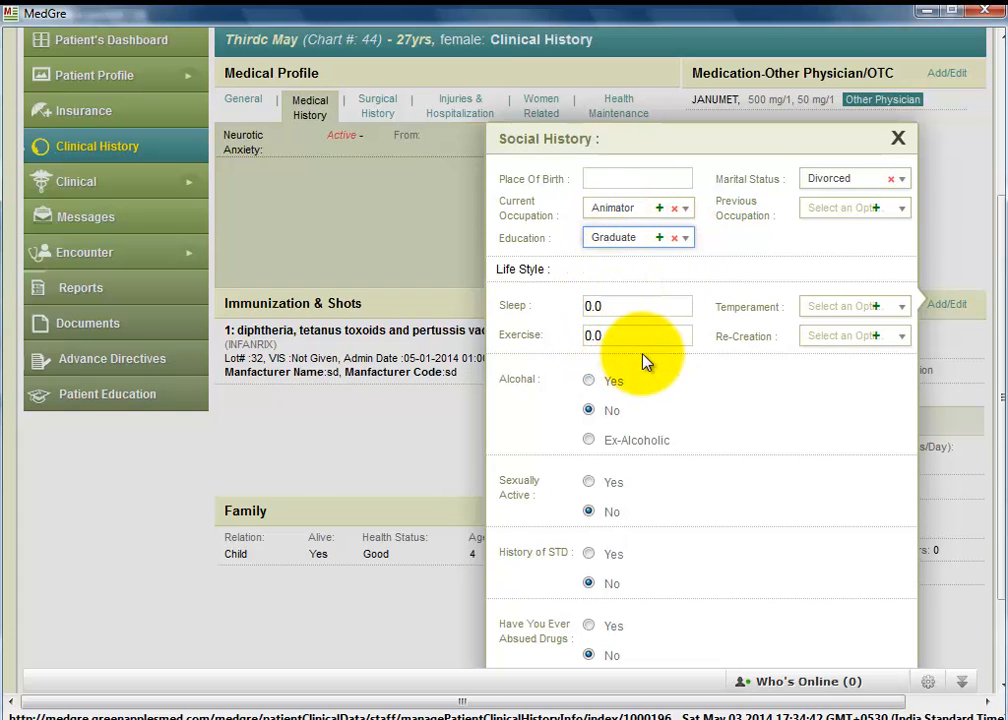
Step: Examine the lifestyle fields for sleep, temperament, exercise and recreation, plus the sexual activity, STD and drug abuse questions
scroll(645, 360, "down", 2)
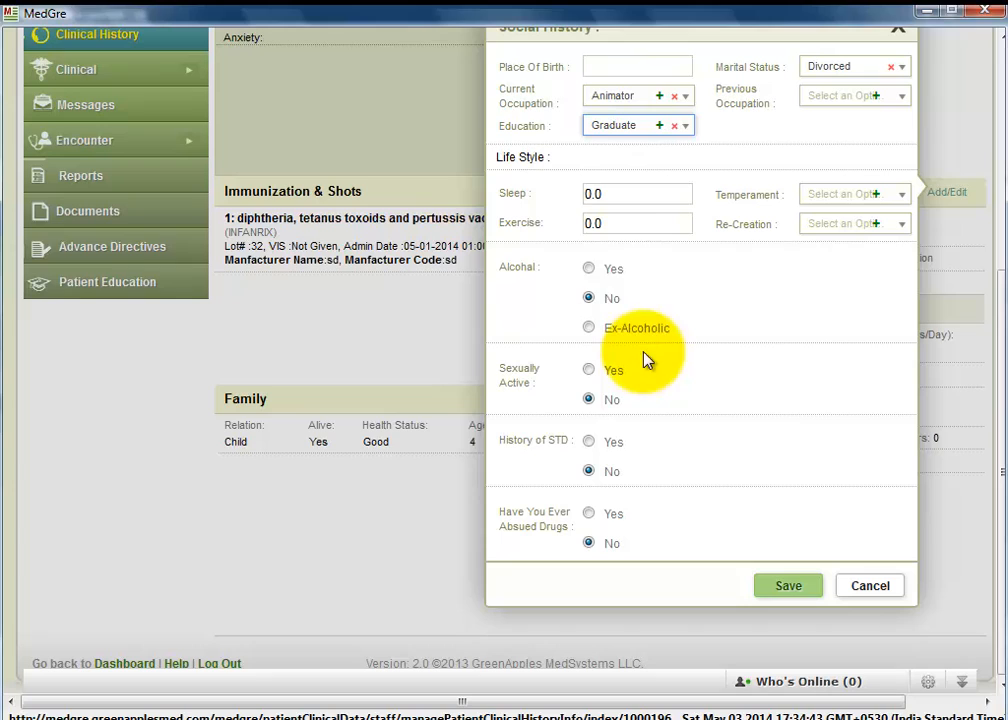
left_click(632, 192)
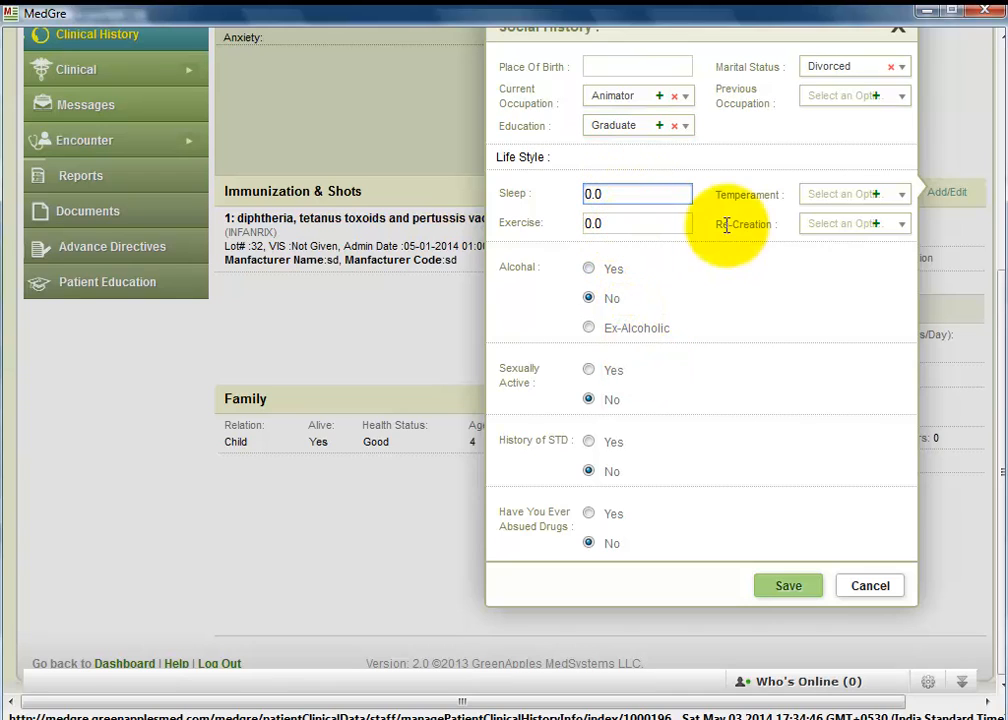
left_click(840, 198)
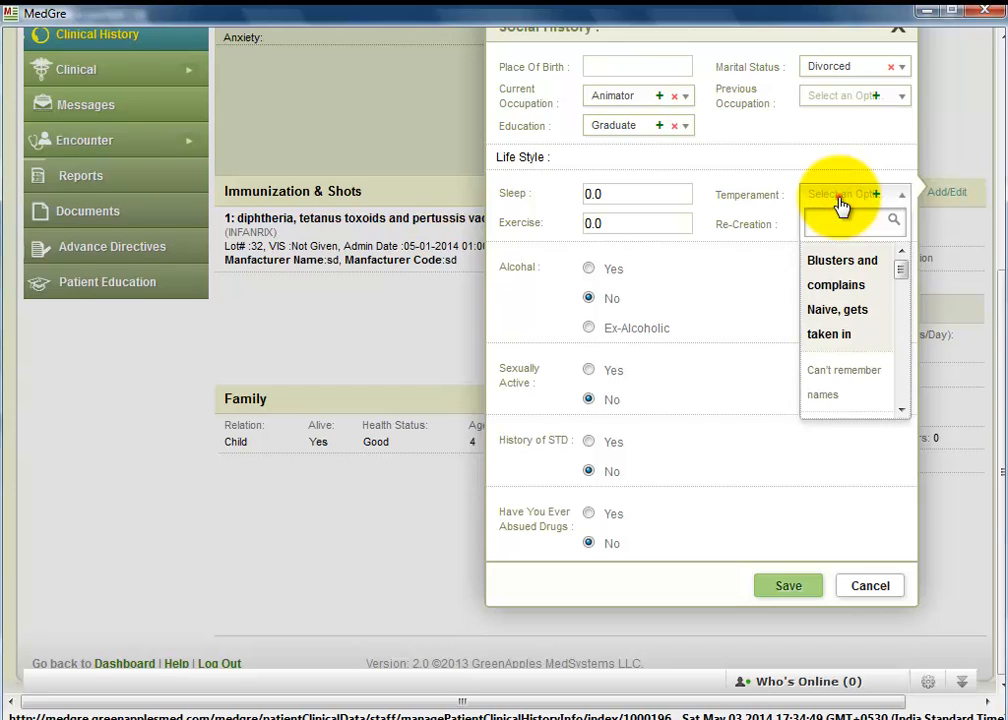
left_click(839, 197)
left_click(621, 224)
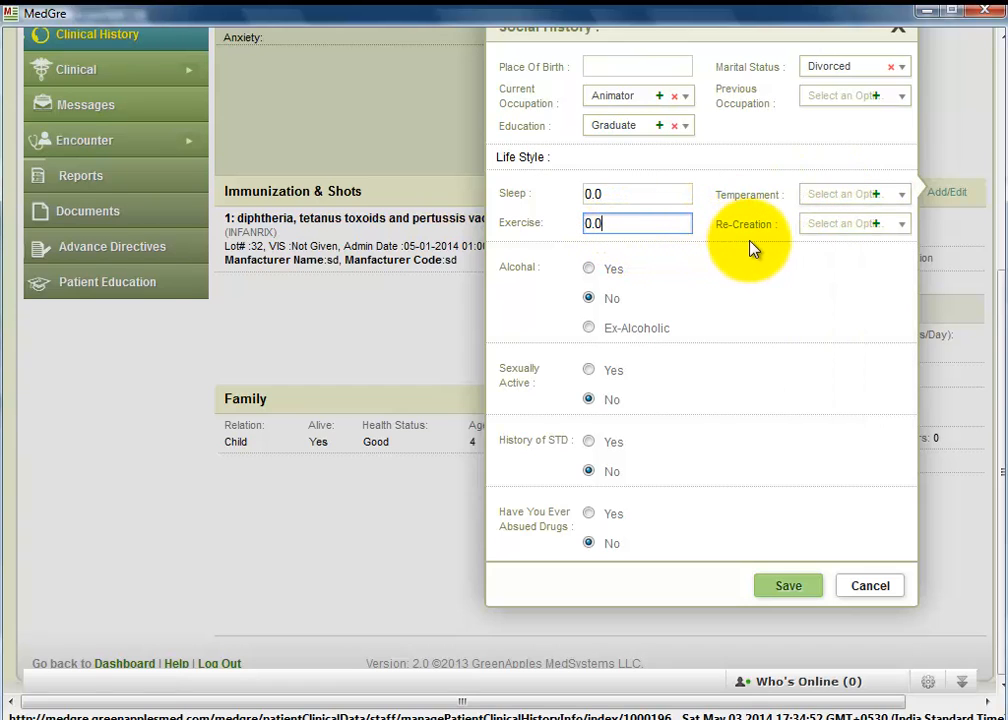
left_click(839, 228)
left_click(839, 228)
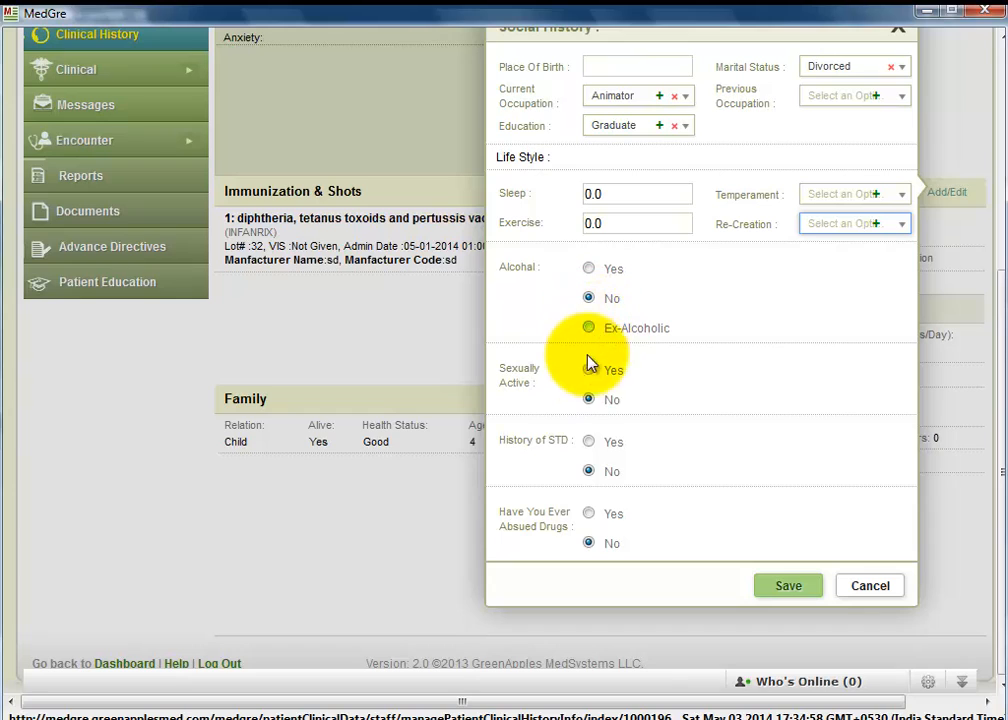
left_click(550, 388)
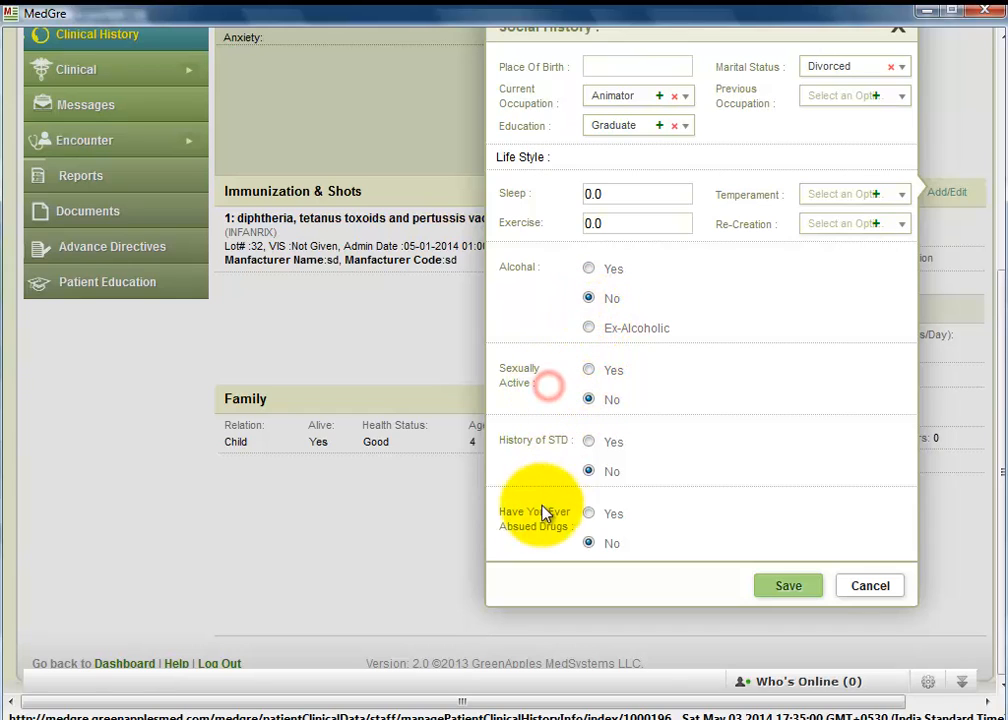
left_click(538, 468)
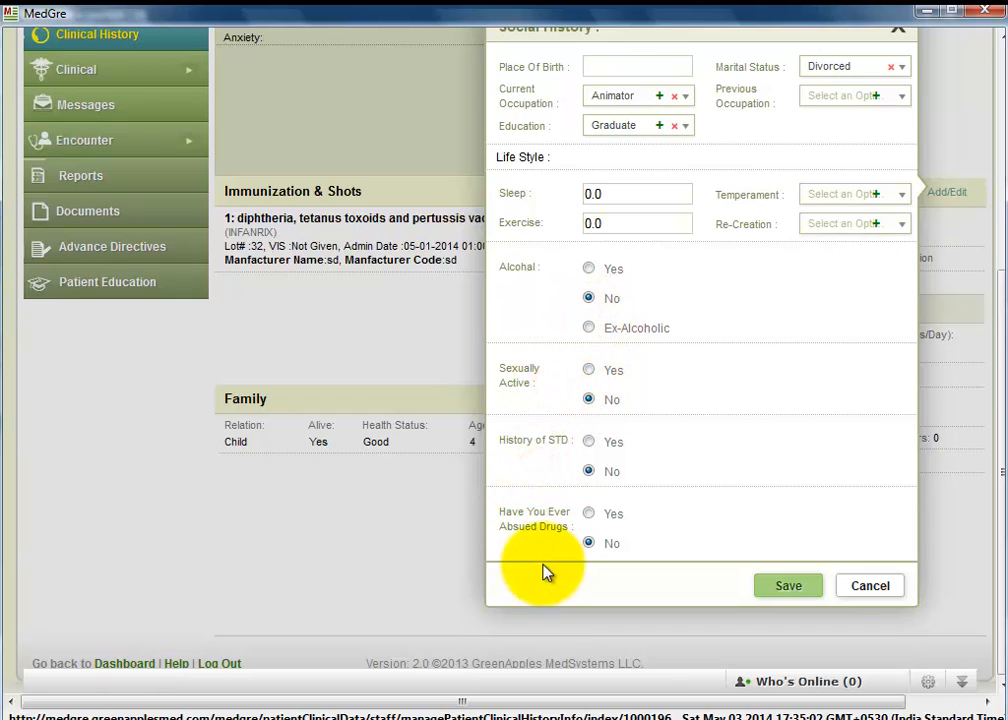
left_click(539, 553)
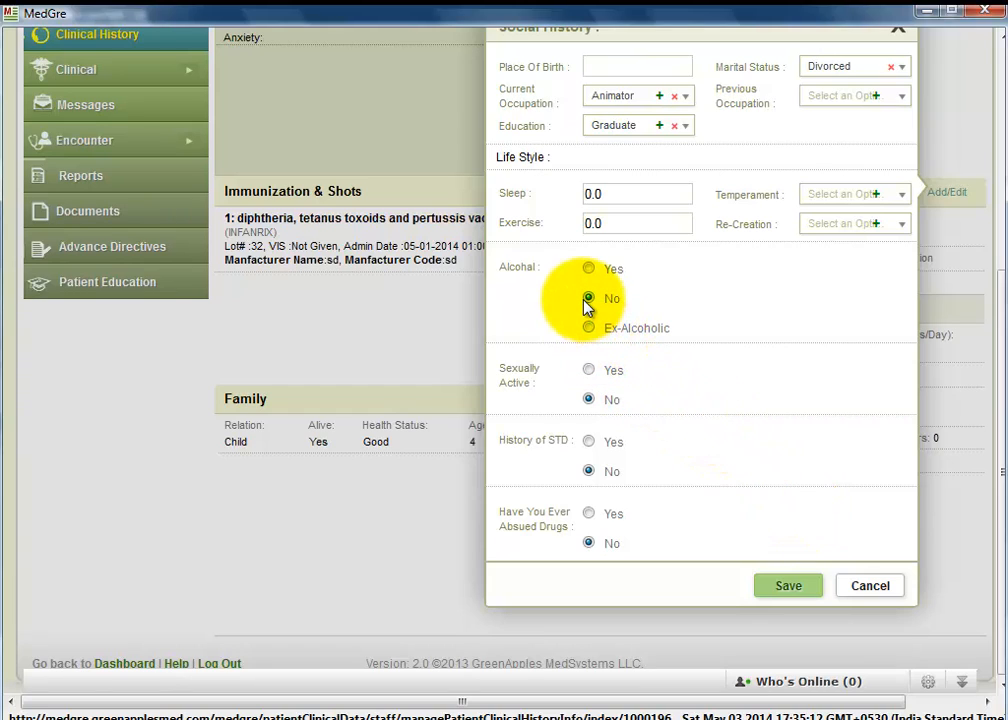
Step: Record alcohol use as Yes with type Vodka and habit Daily, and save the social history
left_click(590, 270)
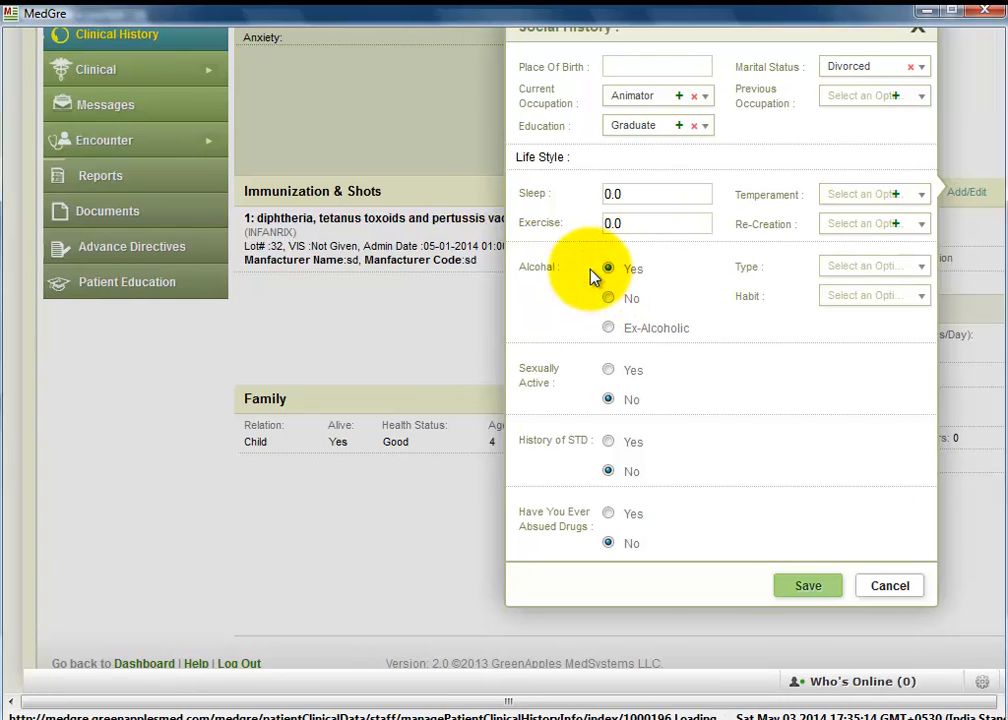
left_click(898, 270)
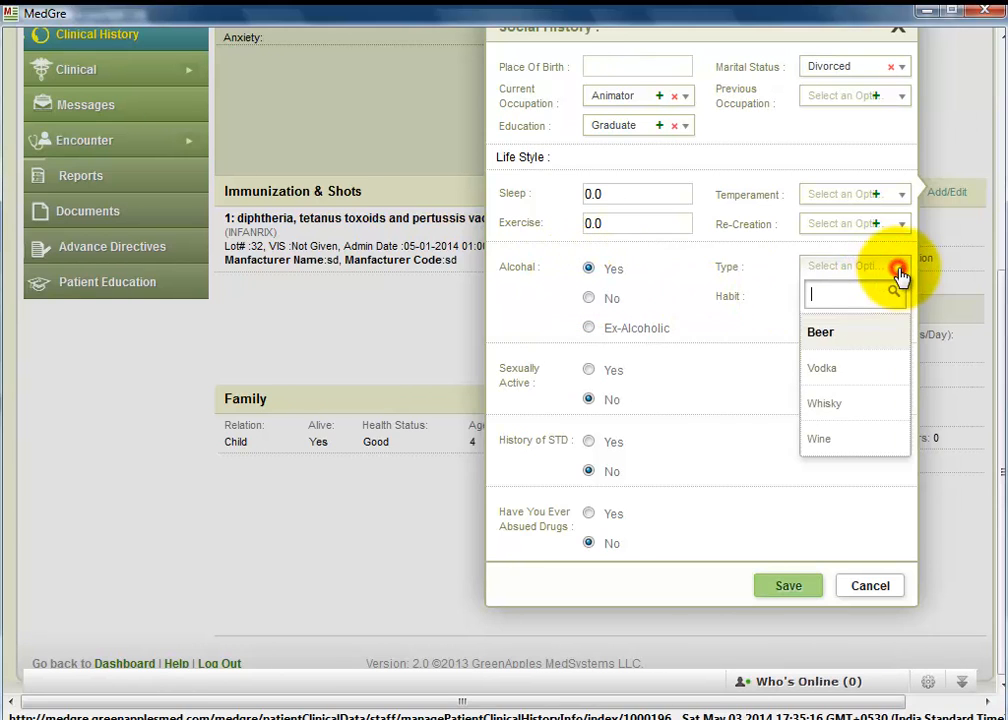
left_click(830, 372)
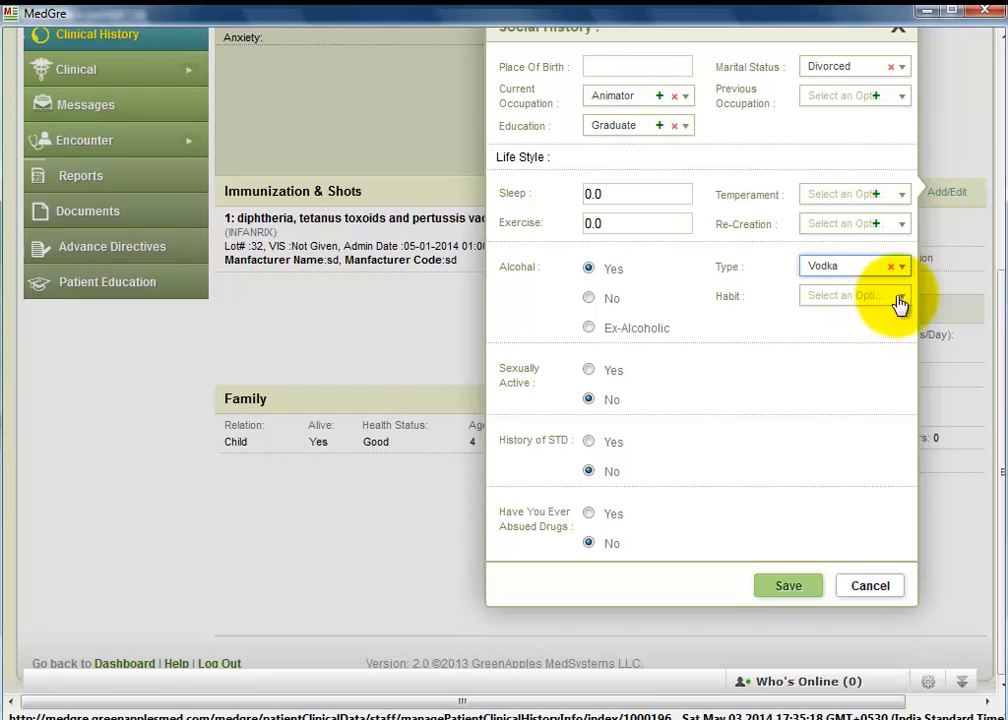
left_click(900, 296)
left_click(822, 365)
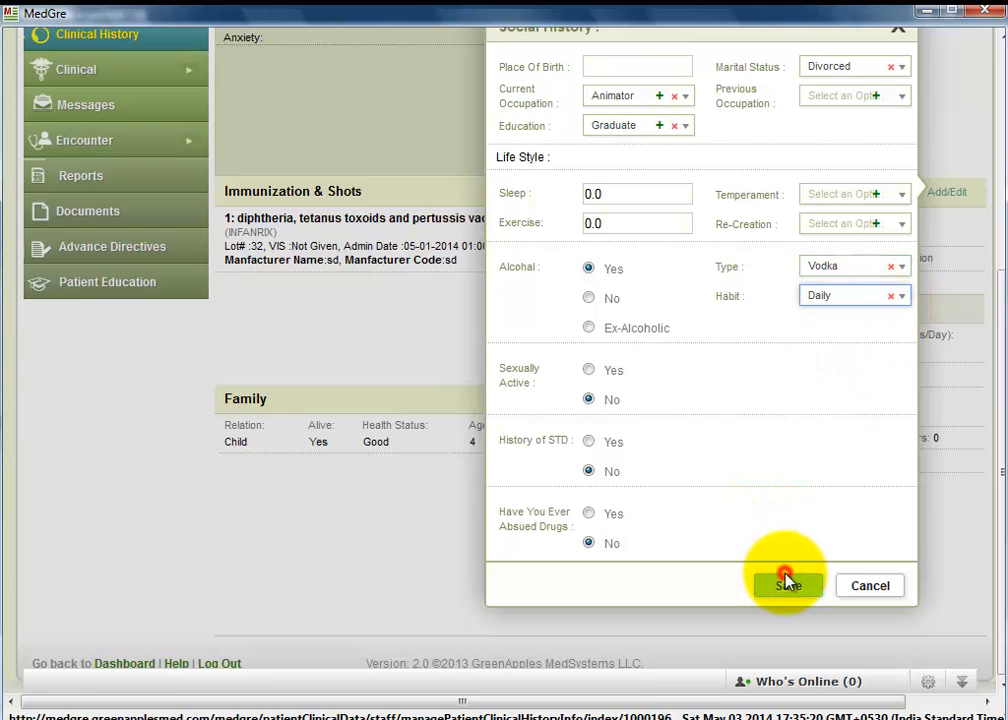
left_click(788, 590)
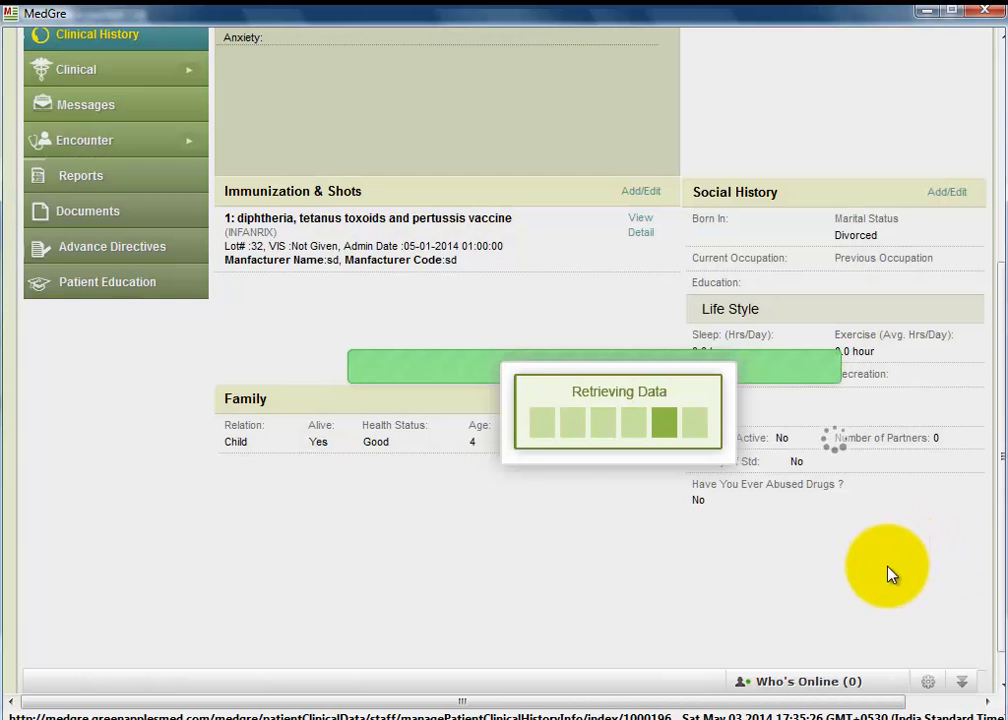
Step: Finish the patient's screening process and check the screened patient's appointment in the dashboard scheduler
scroll(884, 567, "up", 4)
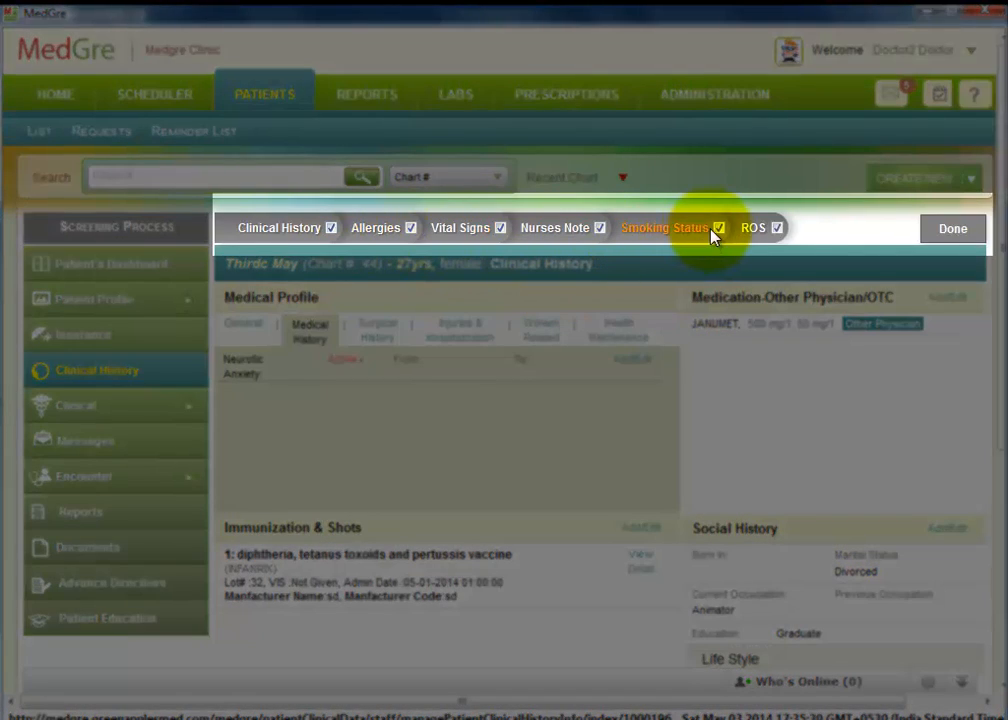
left_click(955, 230)
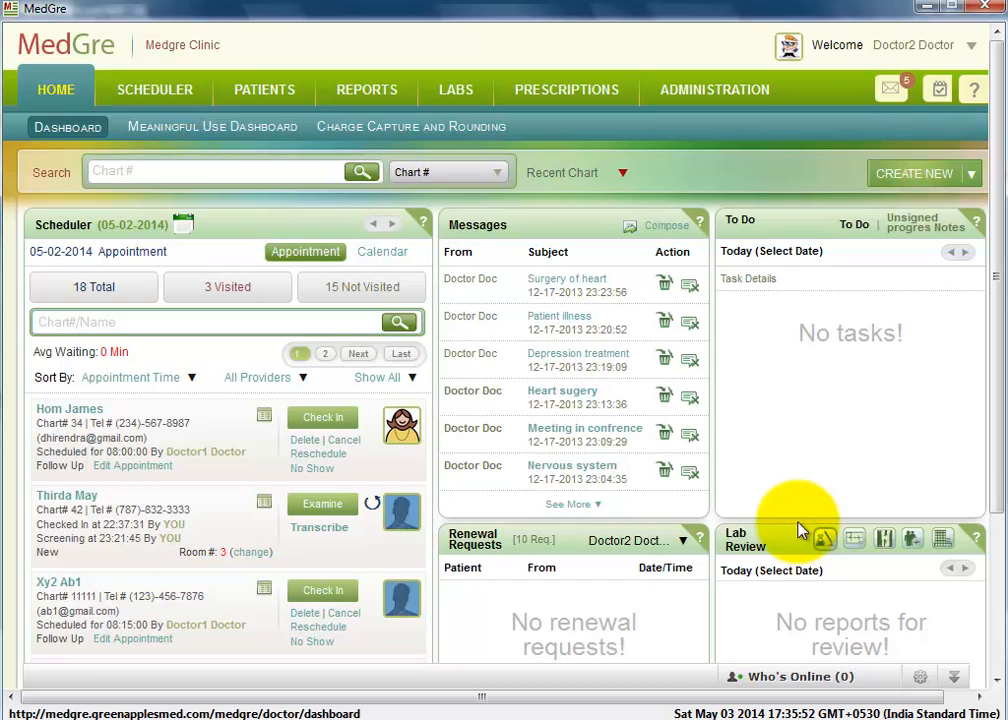
scroll(798, 520, "down", 2)
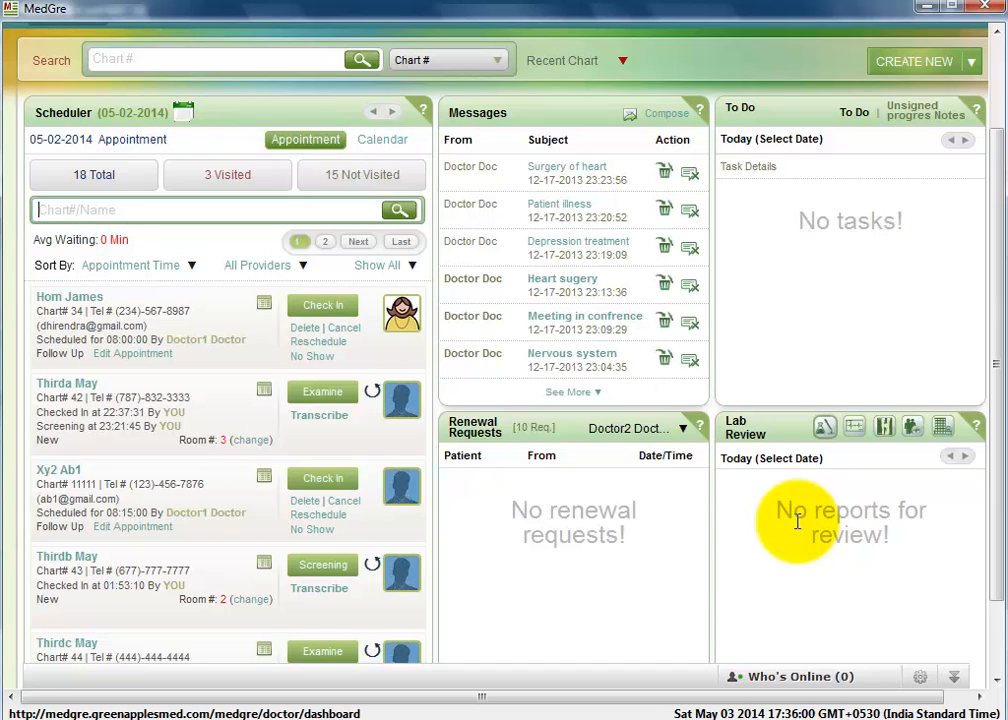
scroll(798, 522, "down", 2)
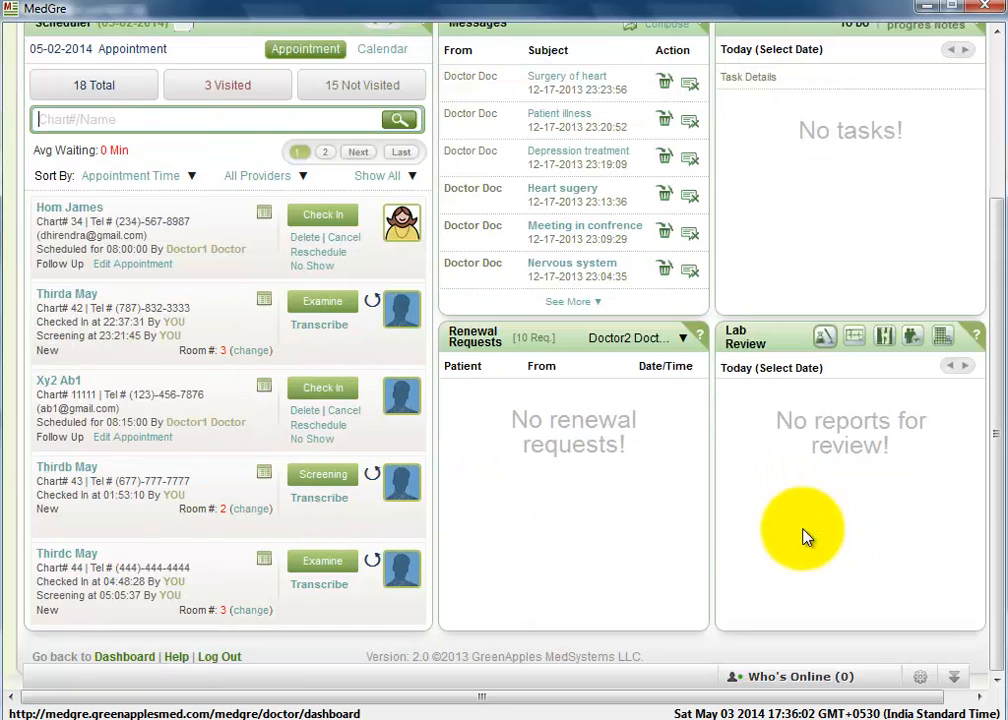
left_click(208, 560)
left_click(352, 579)
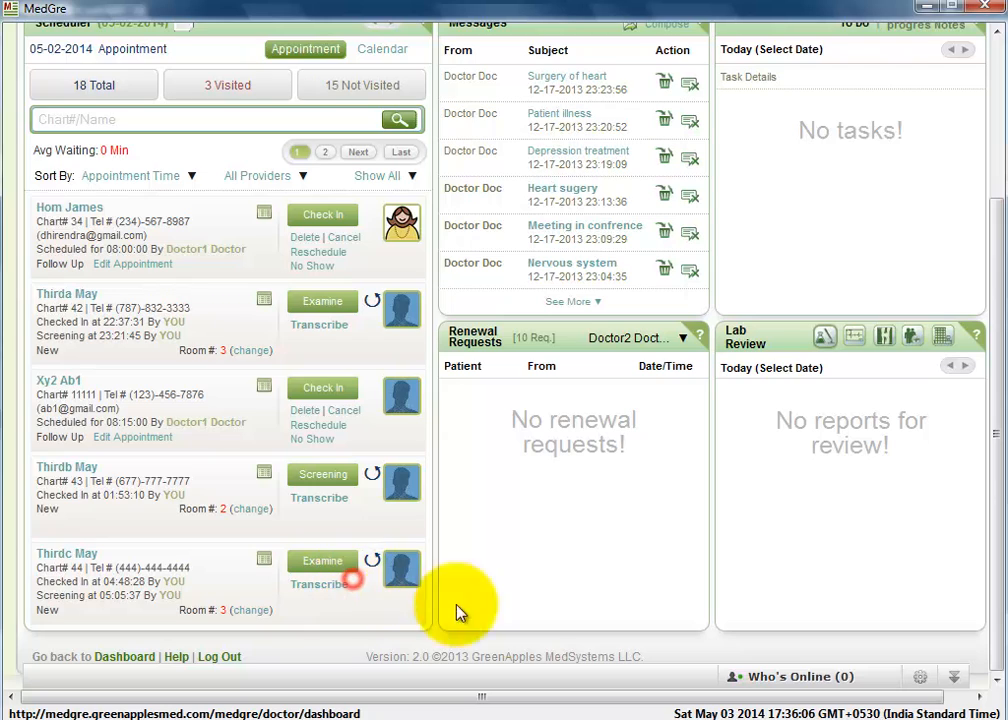